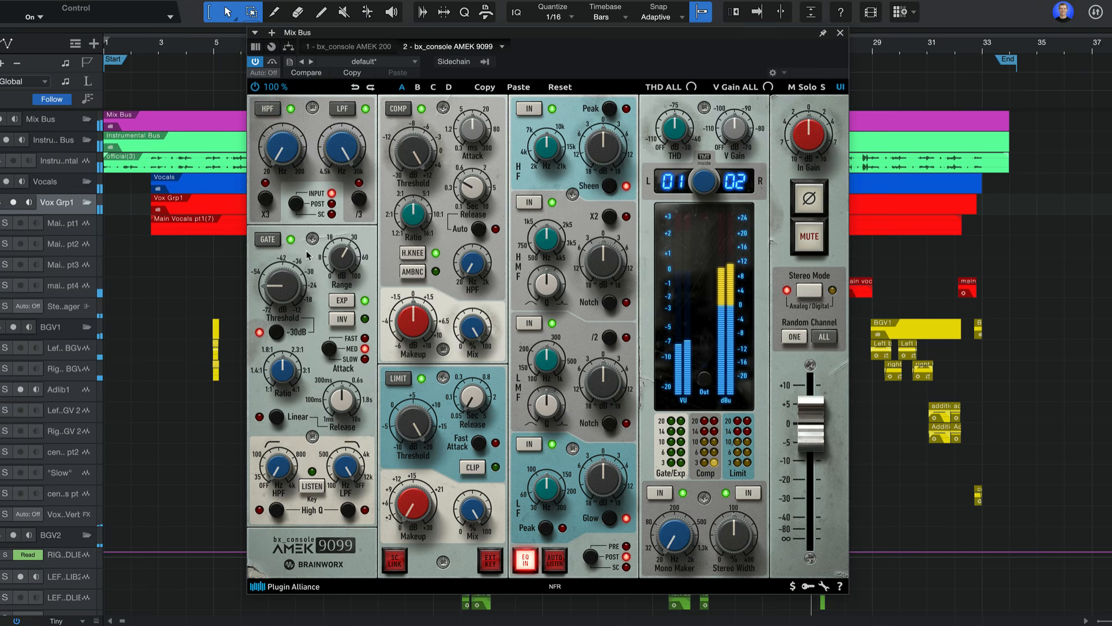
click(269, 240)
click(275, 245)
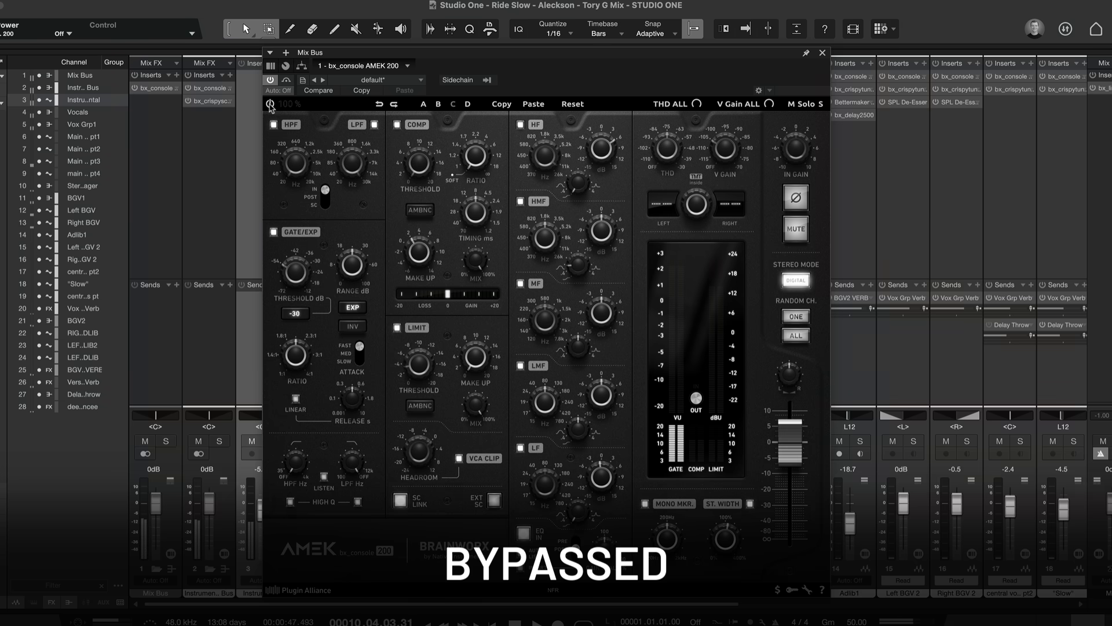
Step: Compare the bypassed and processed sound of bx_console AMEK 200 on the mix bus, drums and lead vocal during playback
click(270, 104)
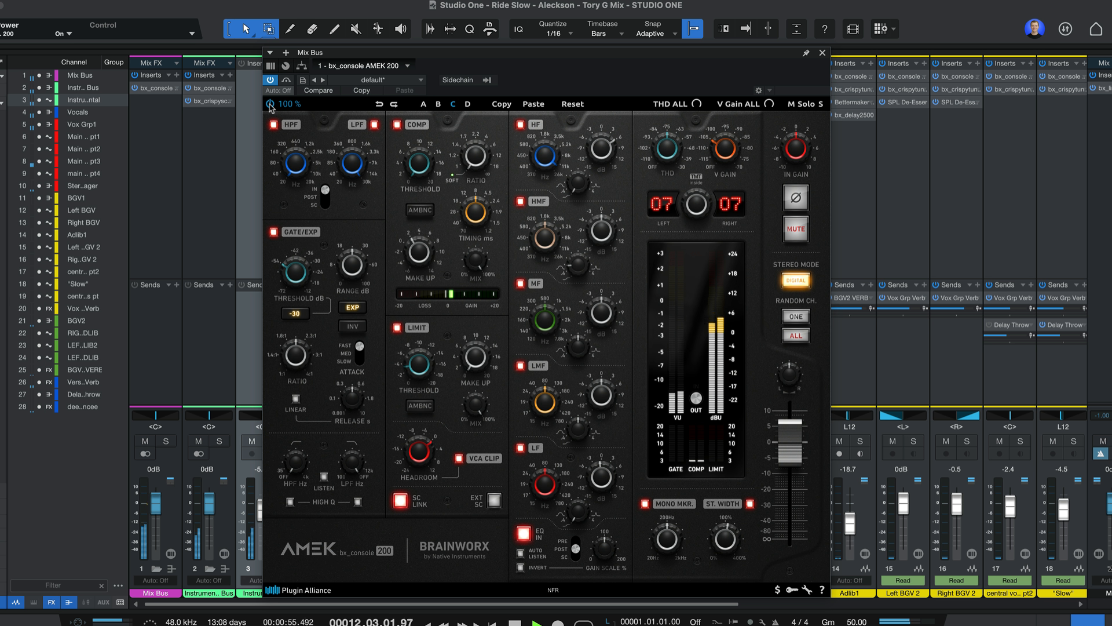
key(space)
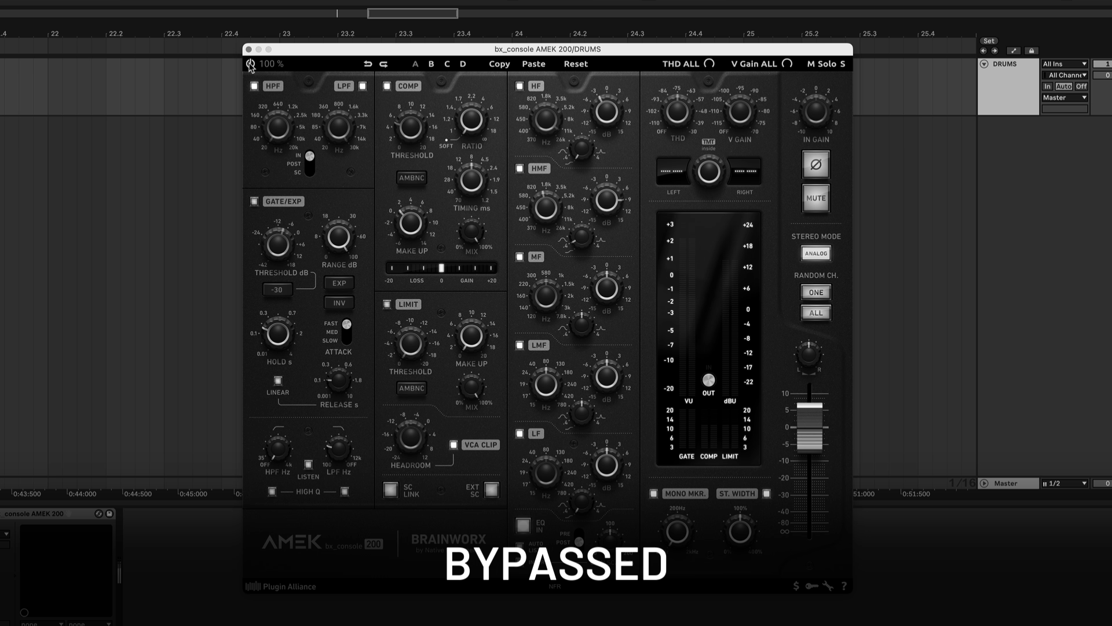
click(250, 64)
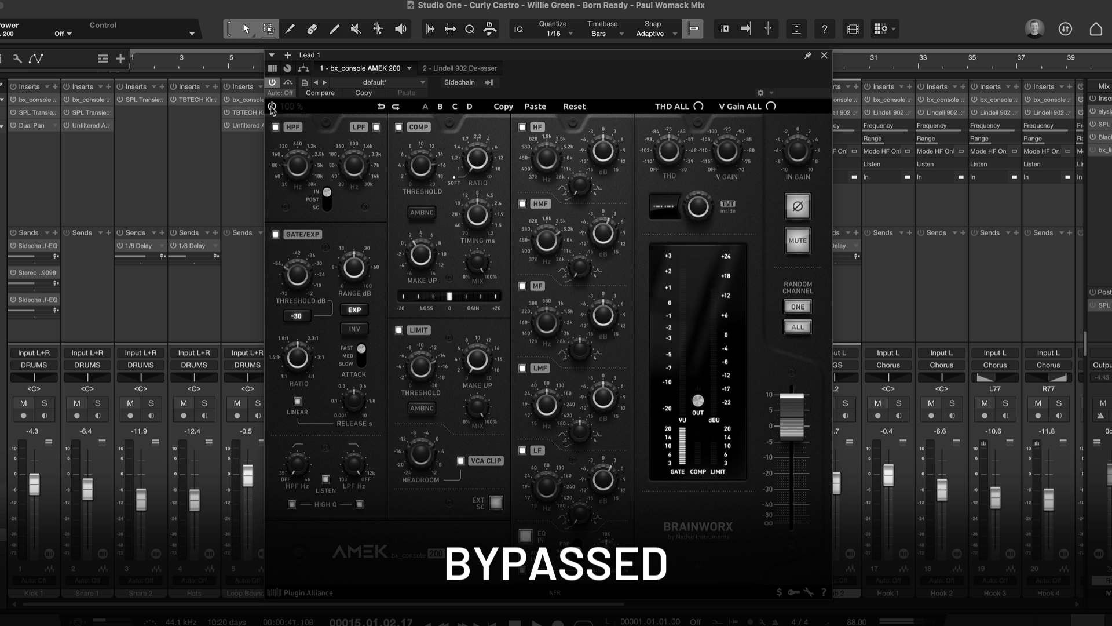
click(271, 106)
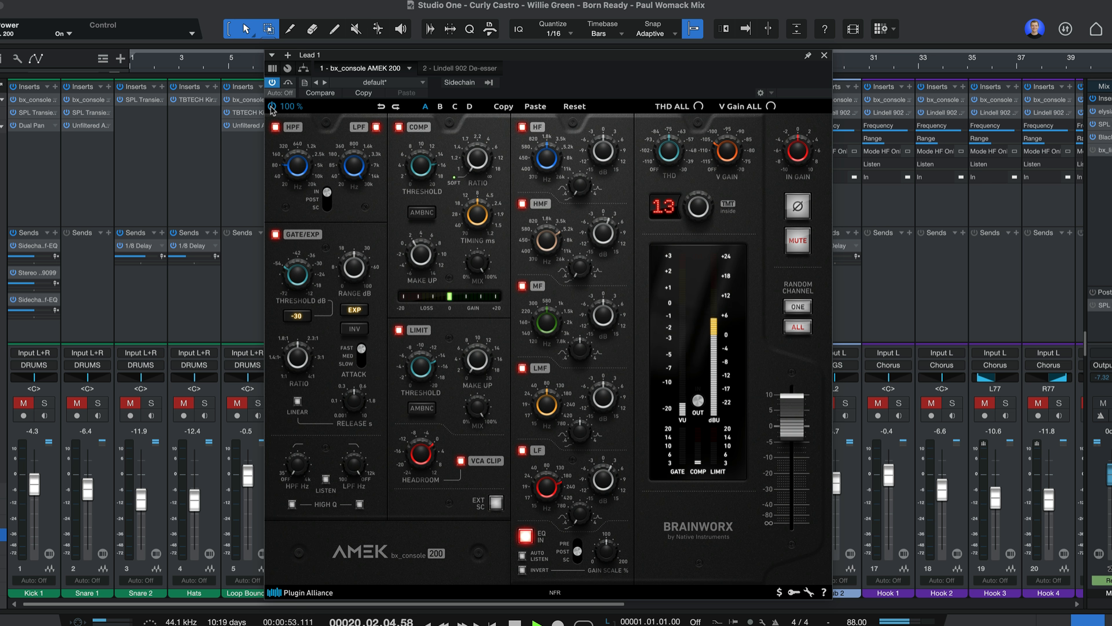
key(space)
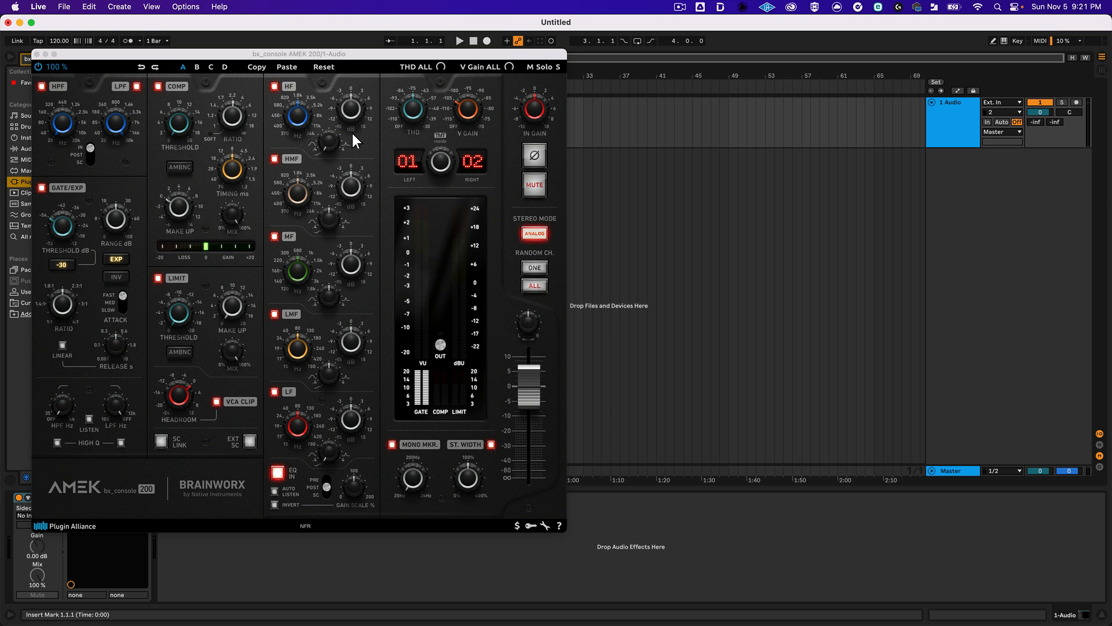
Step: Close the plug-in window and save the track carrying bx_console AMEK 200 as the default audio track
click(36, 55)
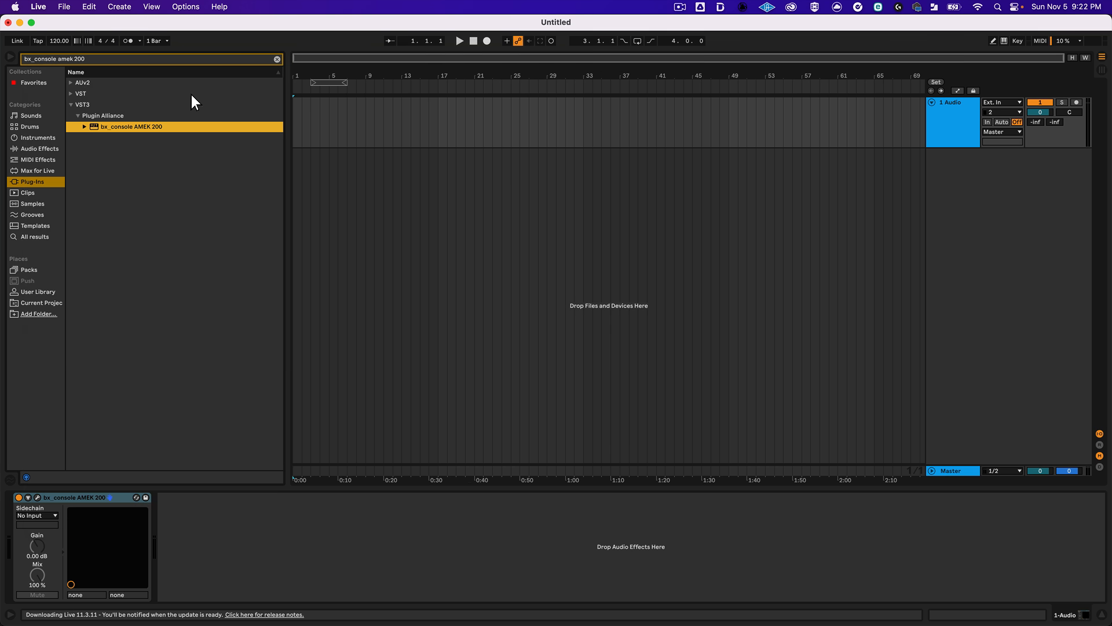
right_click(944, 137)
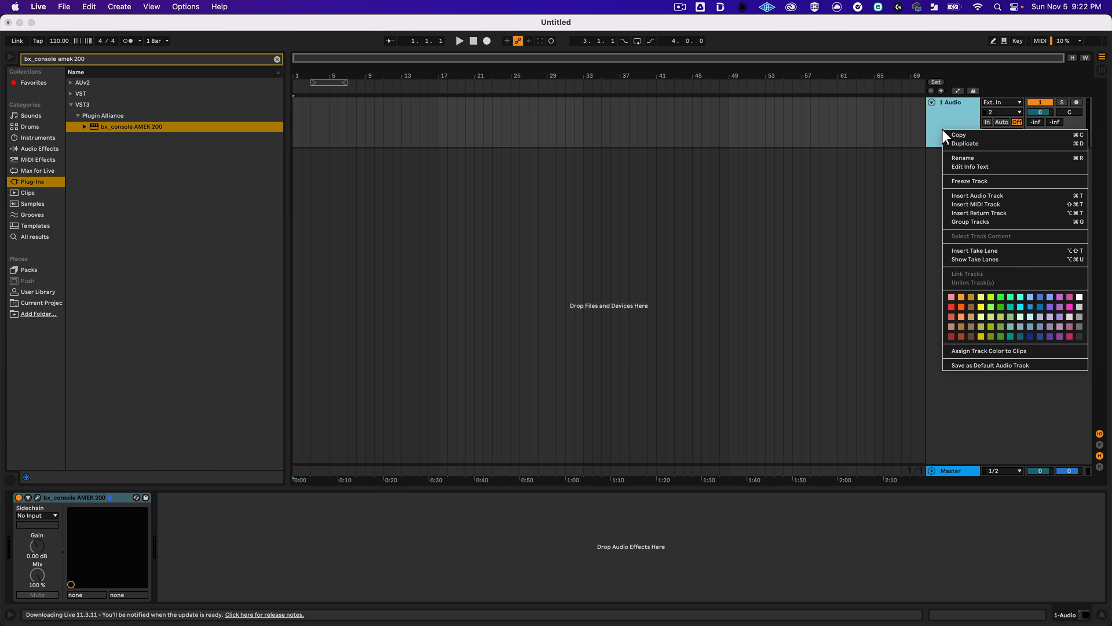
click(1003, 366)
Step: Insert a second audio track and open the window of its bx_console AMEK 200 device
right_click(962, 195)
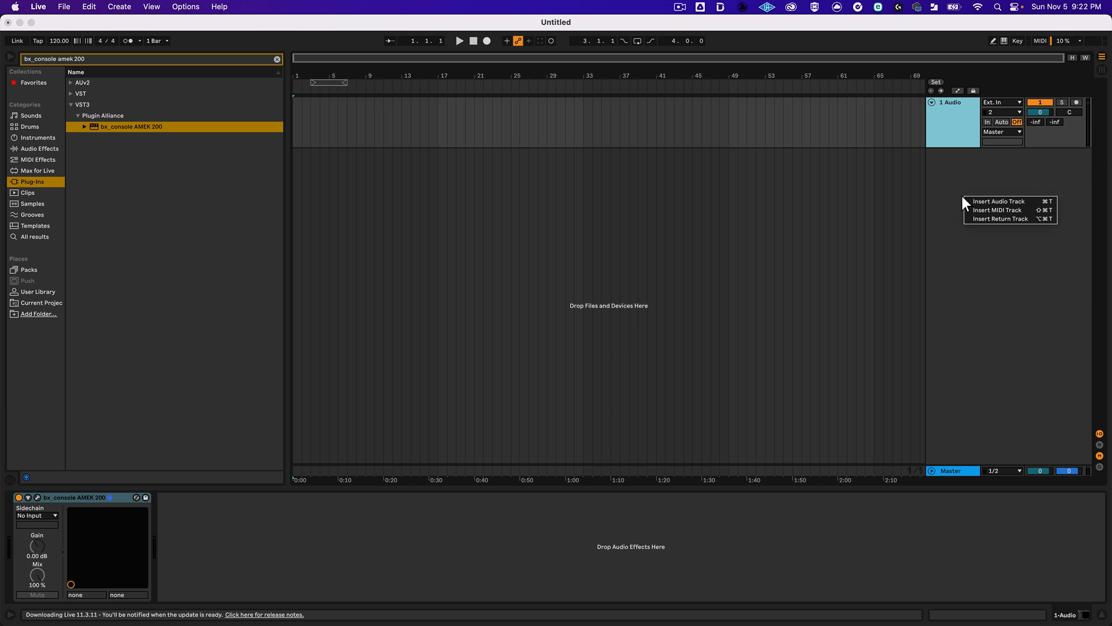
click(992, 202)
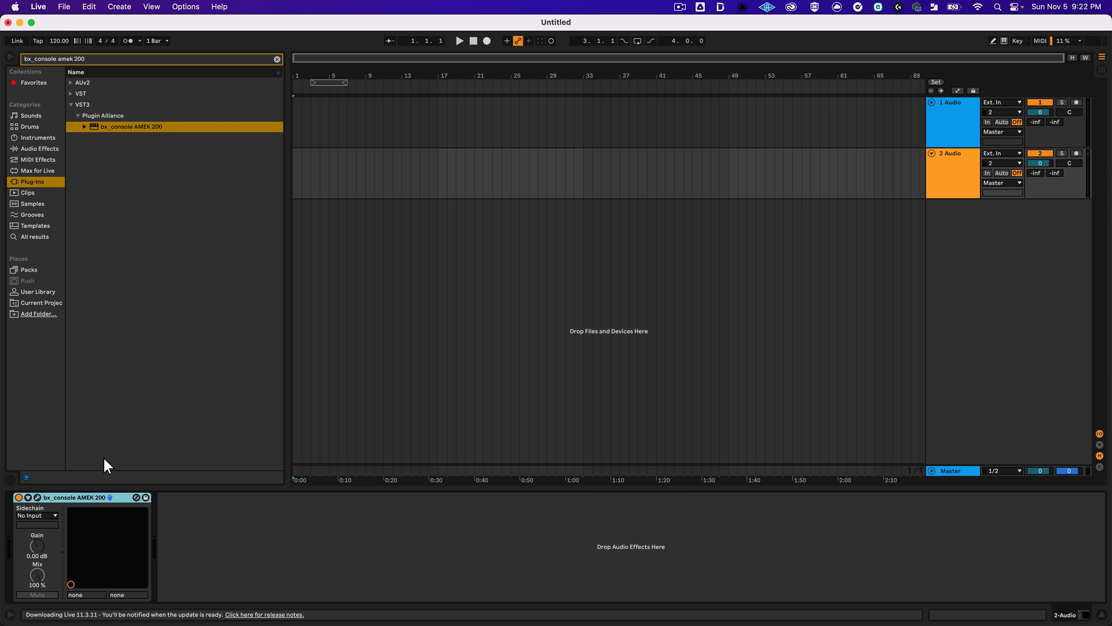
click(37, 497)
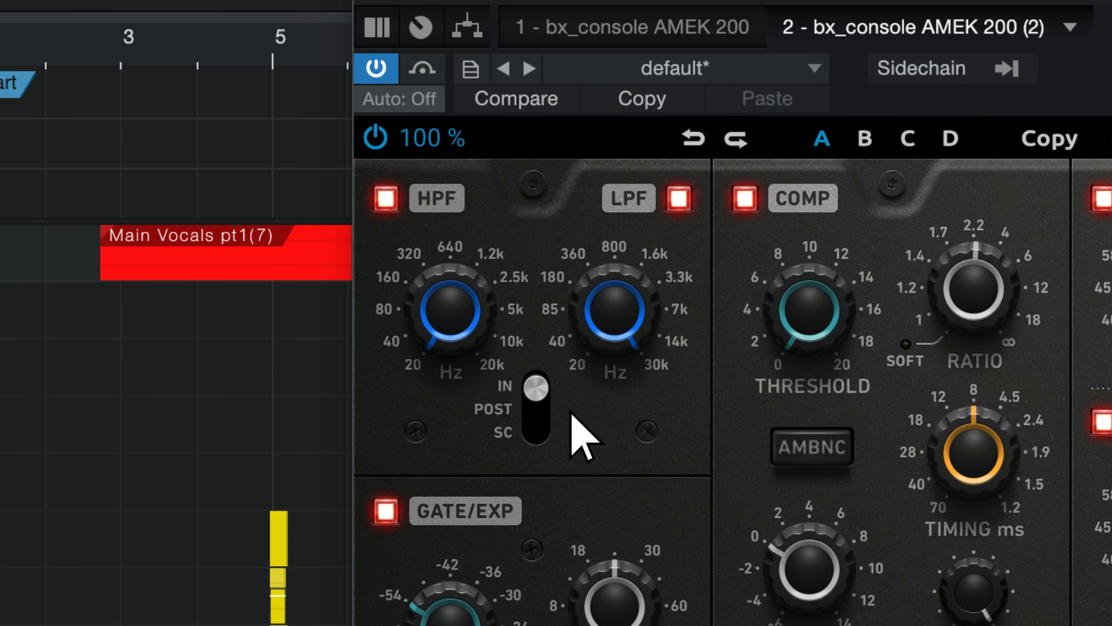
Step: Try out the HPF and LPF frequency controls and switch the low-pass filter off and on again
drag(472, 343, 450, 457)
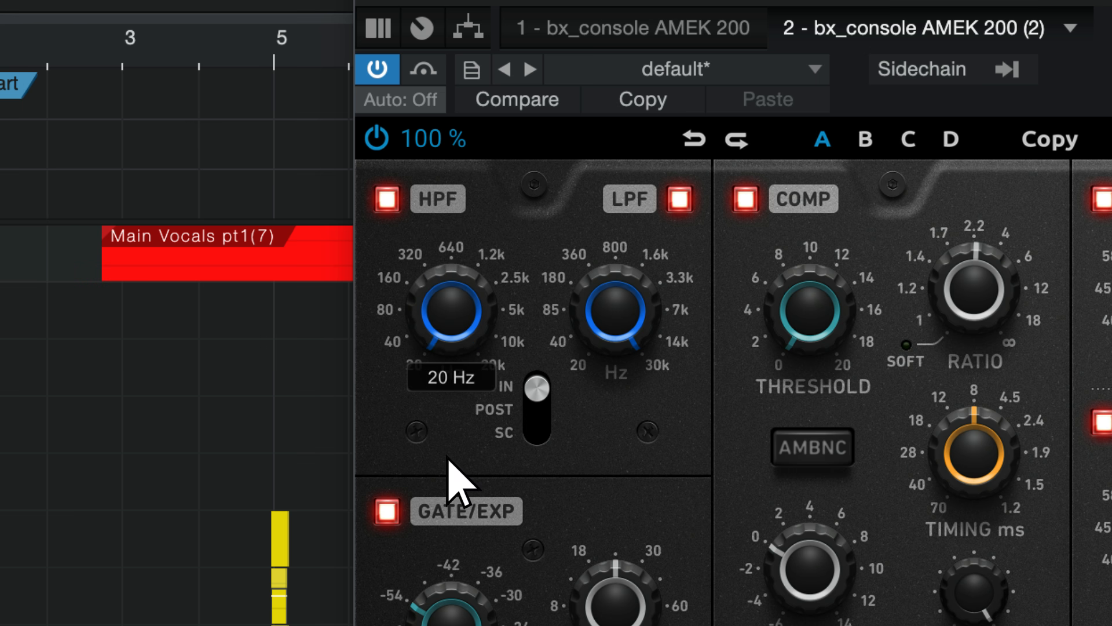
drag(621, 334, 607, 220)
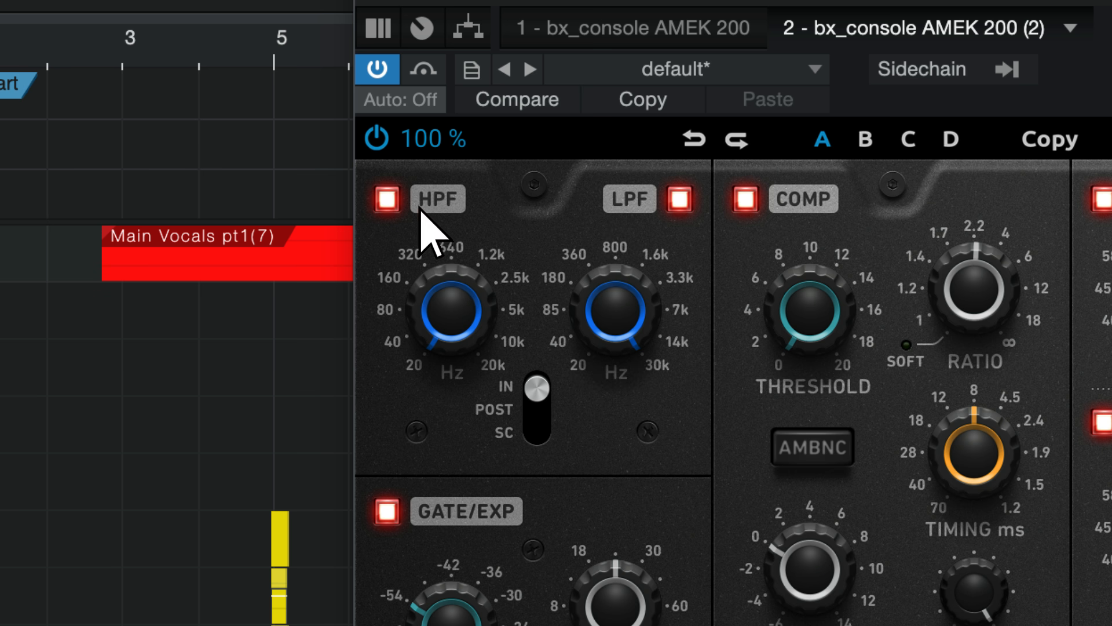
click(677, 201)
click(673, 205)
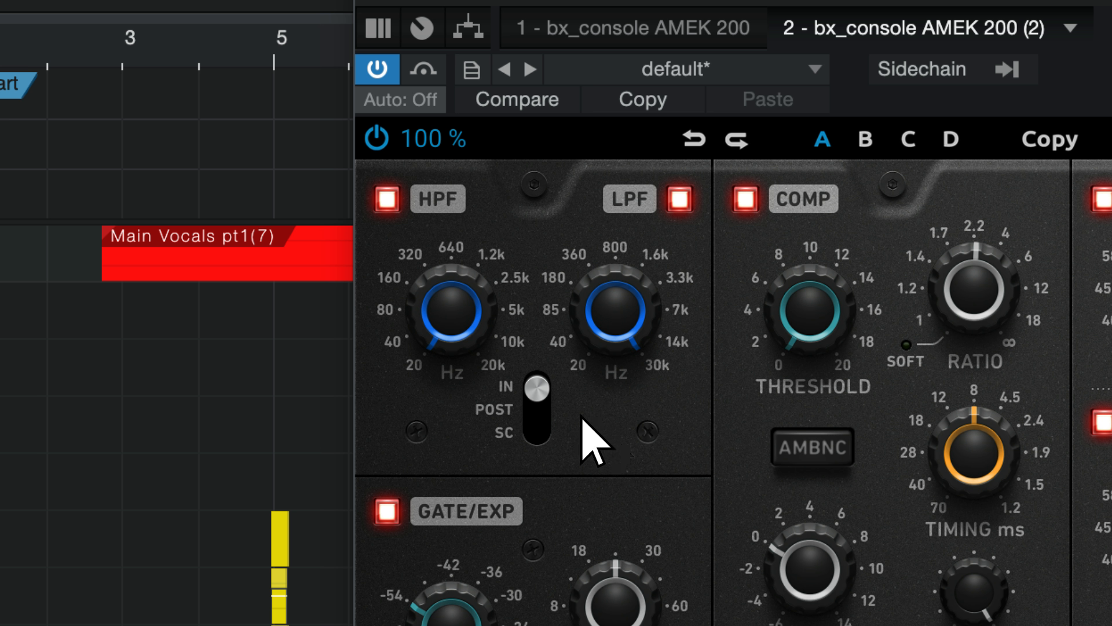
mouse_move(464, 360)
mouse_down()
mouse_move(452, 328)
mouse_move(468, 164)
mouse_move(504, 61)
mouse_move(474, 248)
mouse_move(474, 375)
mouse_up()
mouse_move(609, 310)
mouse_down()
mouse_move(633, 625)
mouse_move(619, 424)
mouse_move(630, 313)
mouse_up()
Step: Switch the filter section's routing from IN to POST and on to SC
click(541, 422)
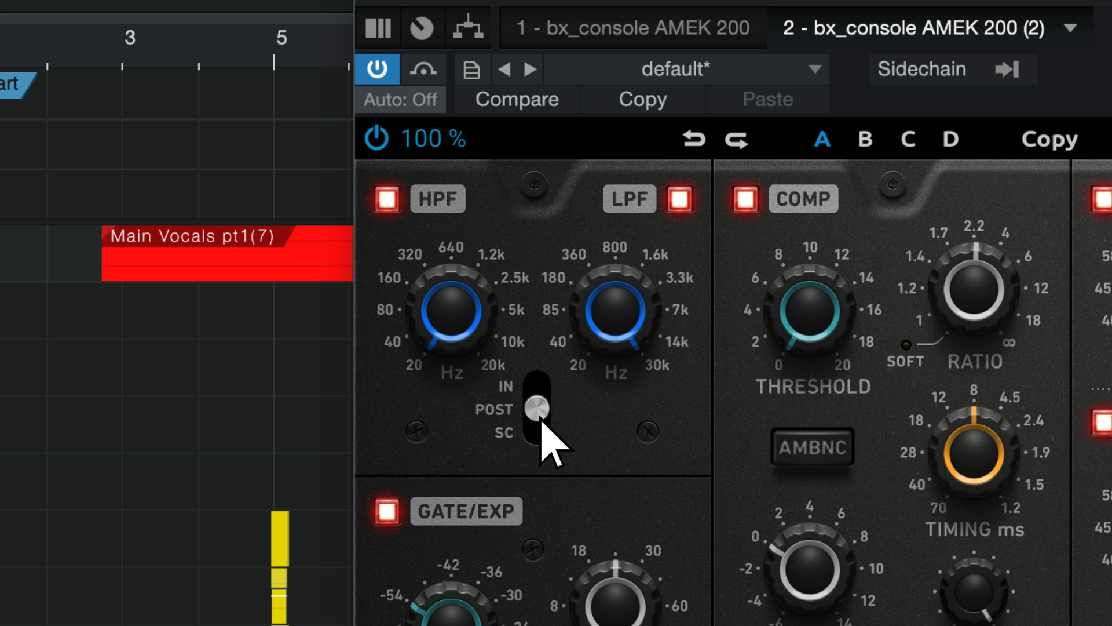
click(541, 438)
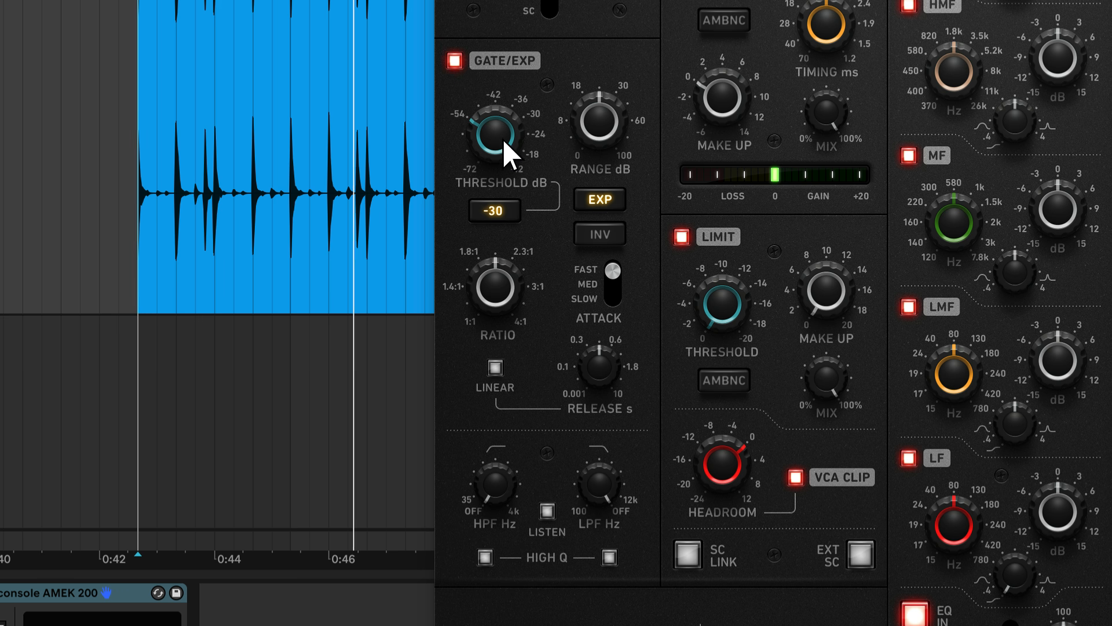
Step: Raise the gate threshold, compare it with the -30 option on and off, and leave -30 off with the threshold around 0 dB
mouse_move(503, 137)
drag(501, 137, 517, 57)
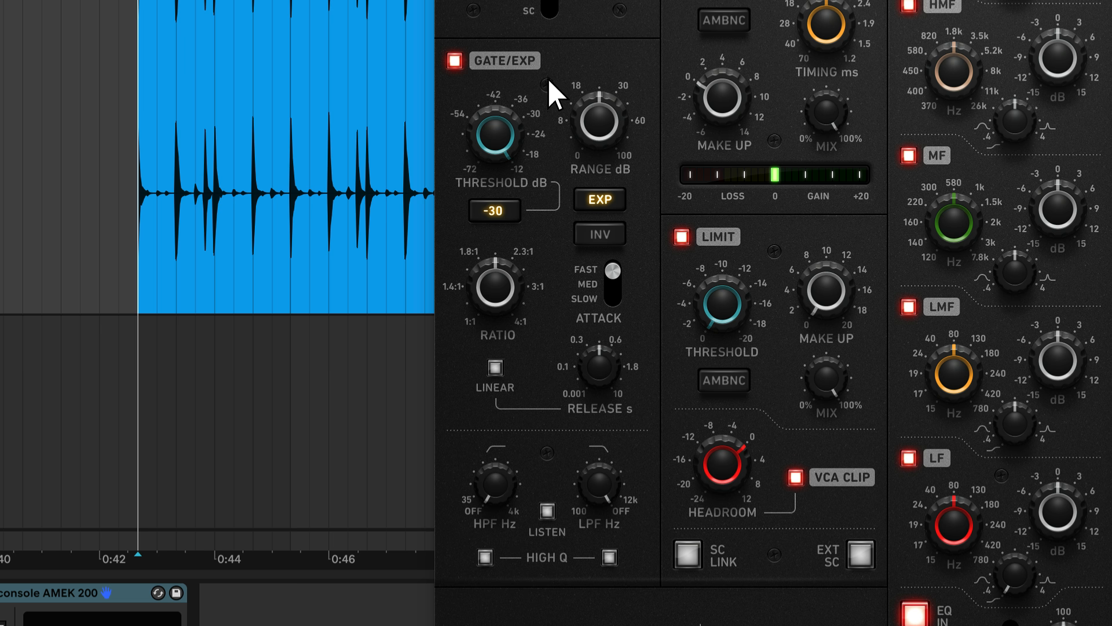
click(510, 214)
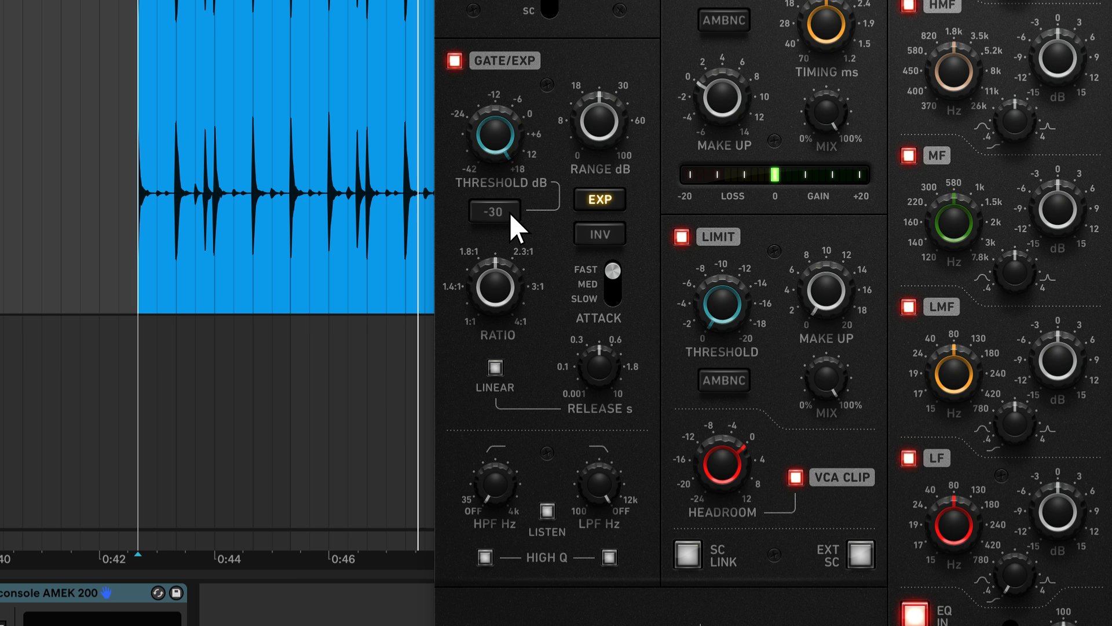
click(510, 211)
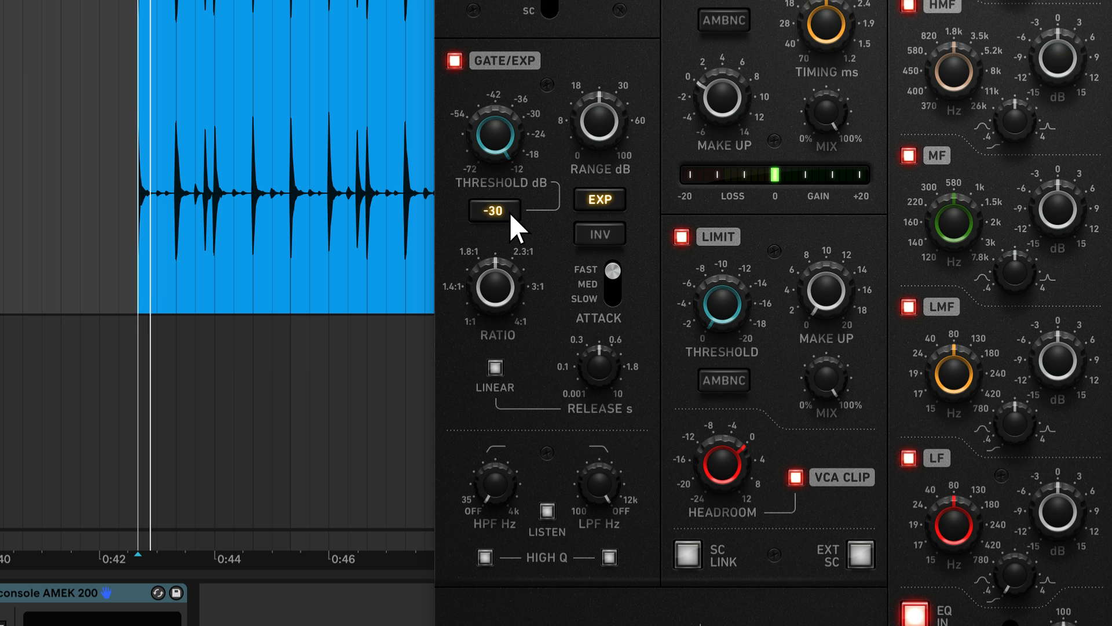
click(509, 211)
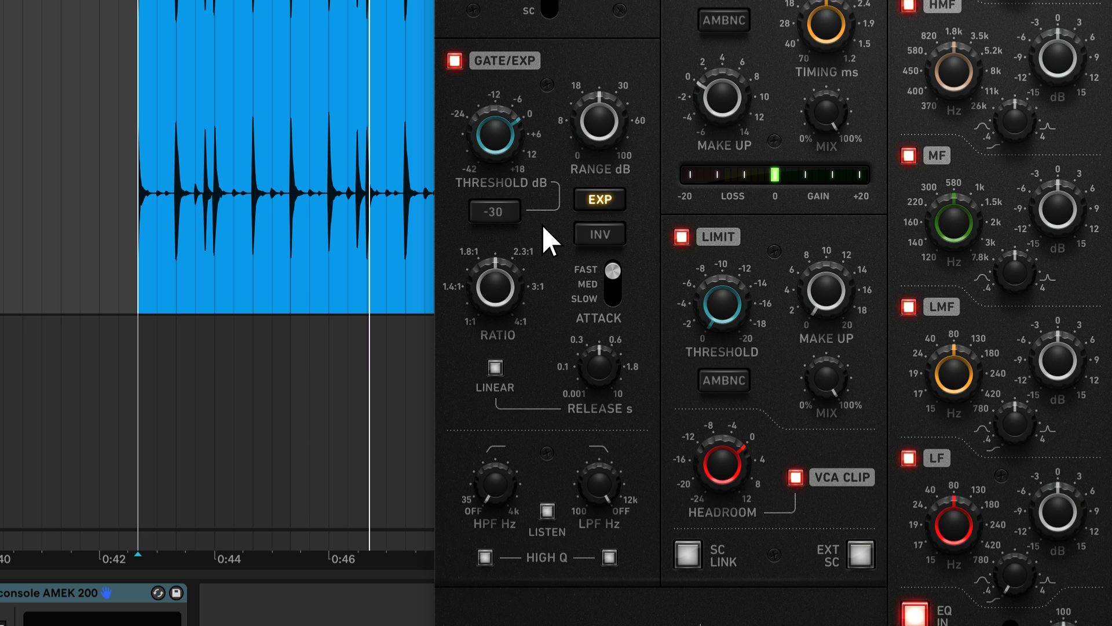
click(508, 219)
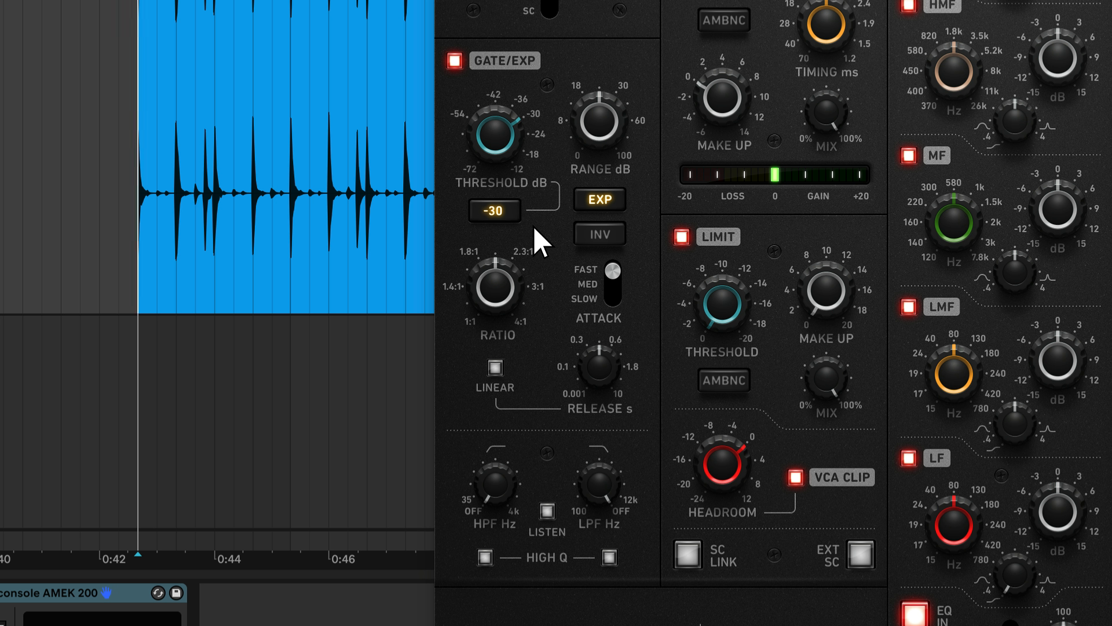
click(502, 213)
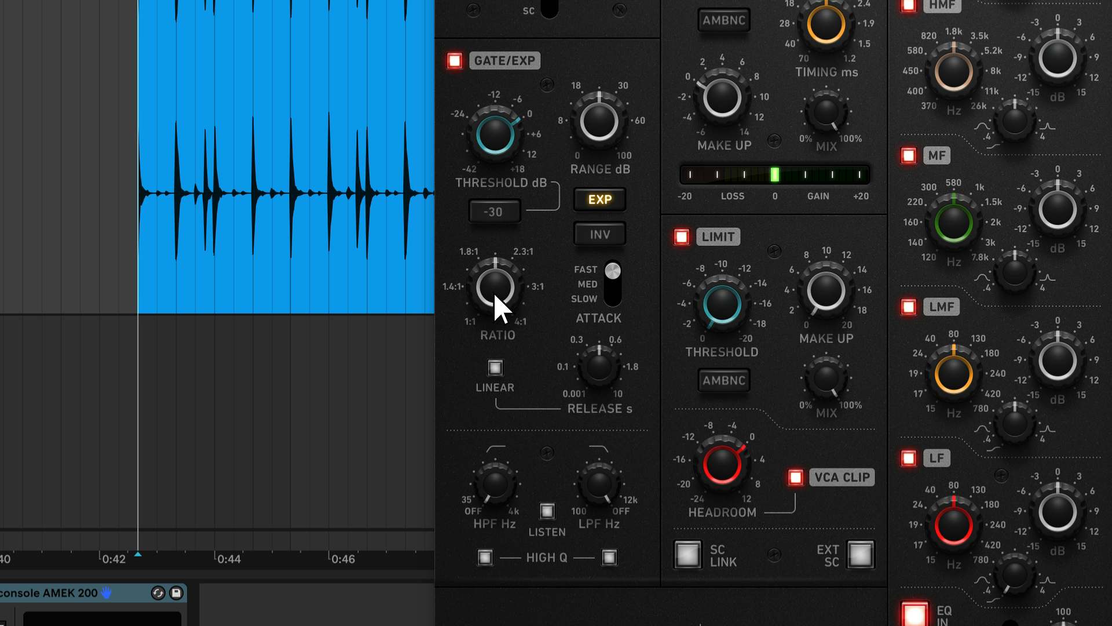
Step: Compare the expander ratio at 4:1 and 1:1 during playback, leaving it at 4:1
drag(493, 290, 516, 243)
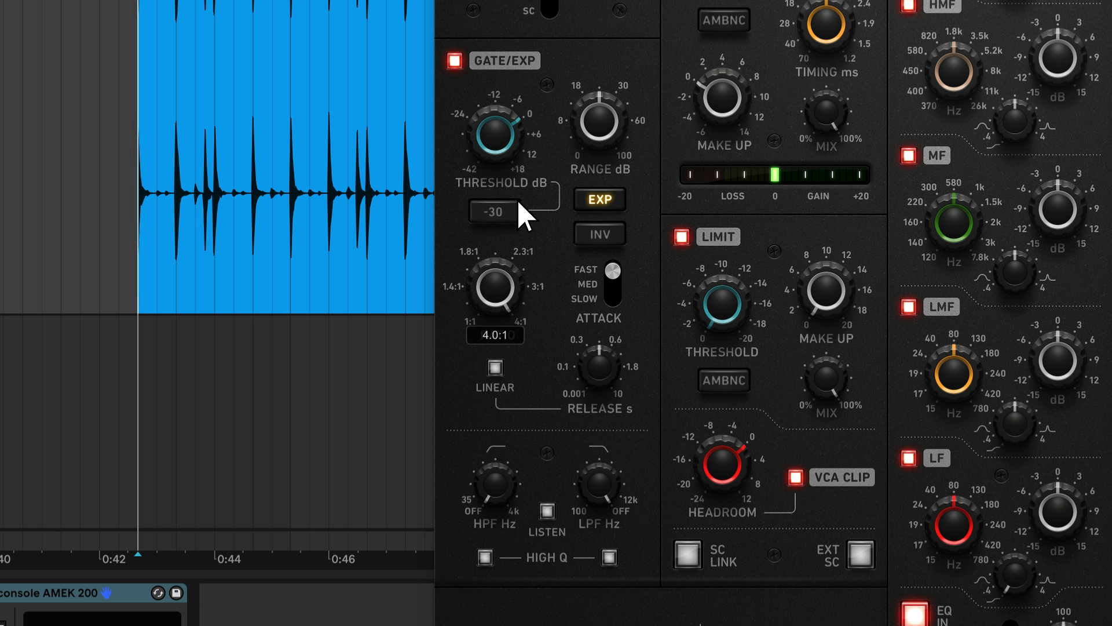
drag(515, 198, 519, 424)
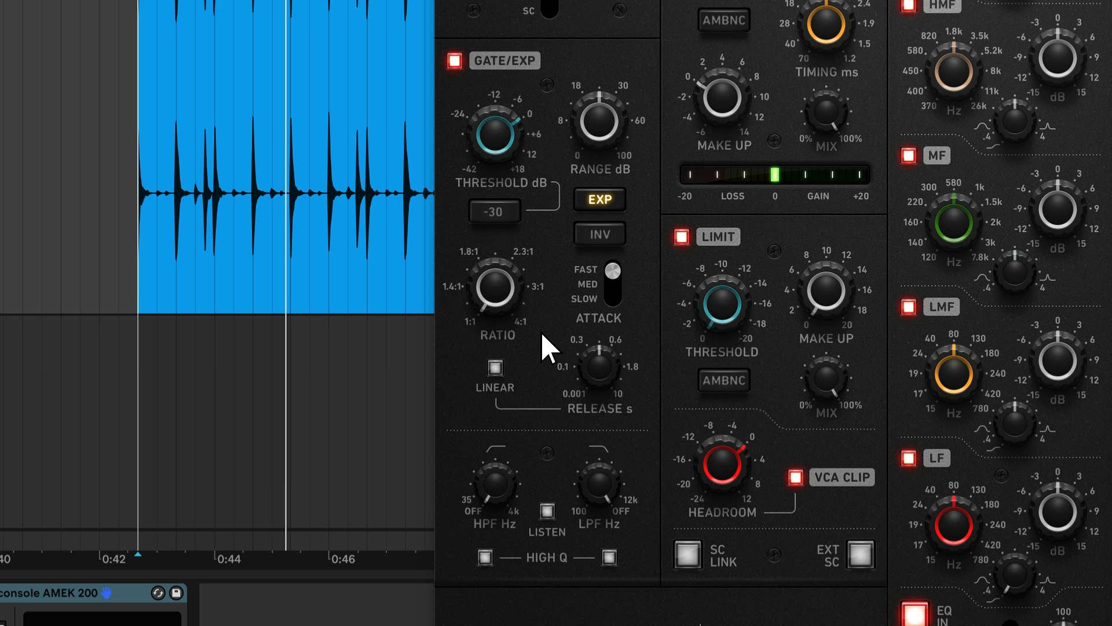
mouse_move(500, 296)
drag(500, 296, 544, 139)
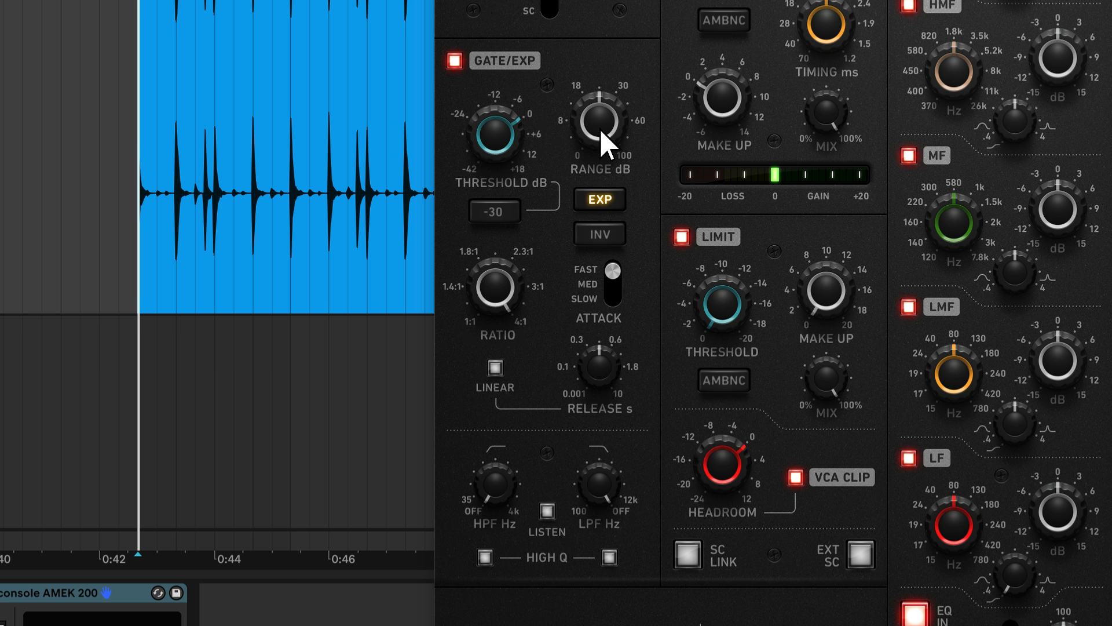
Step: Try the gate range at -100 dB, 0 dB and about -25 dB, and play the drum clip
drag(599, 128, 601, 71)
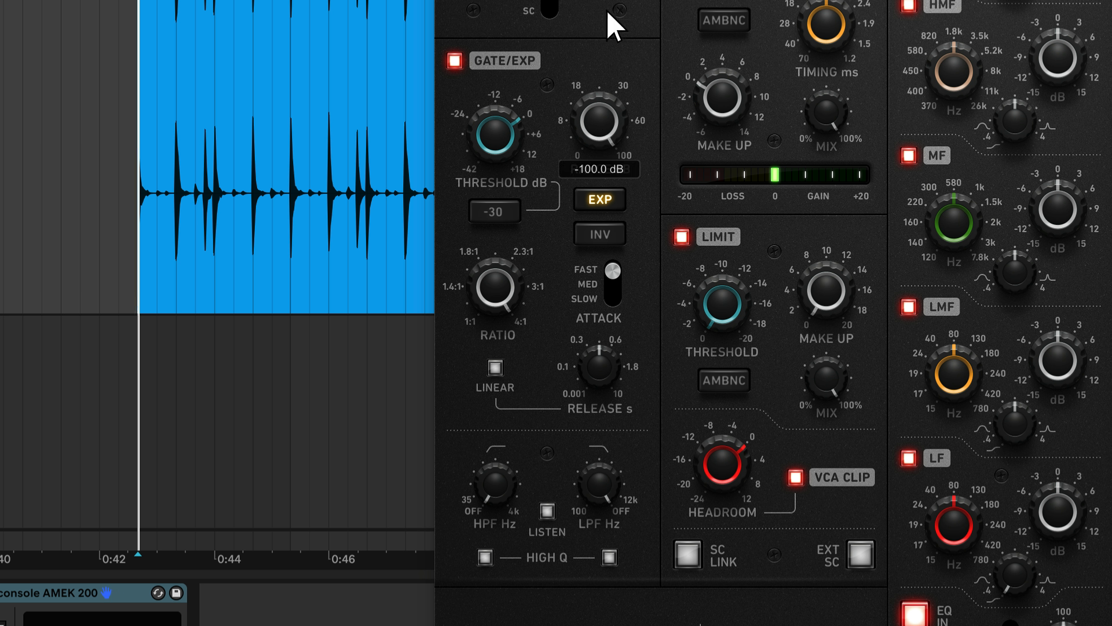
drag(611, 95, 609, 268)
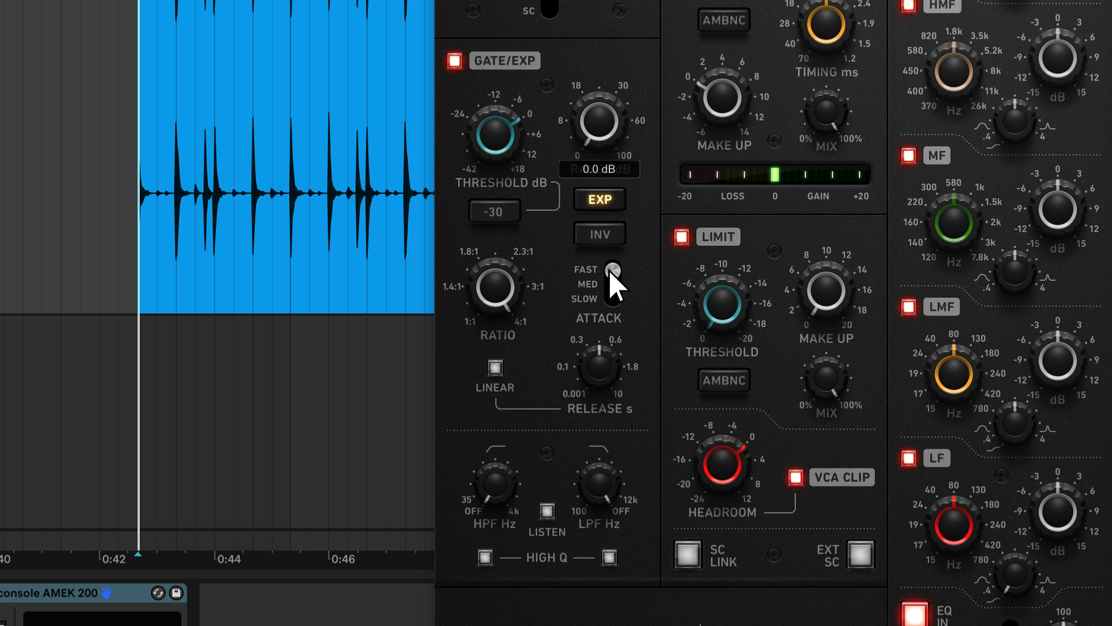
drag(608, 269, 622, 147)
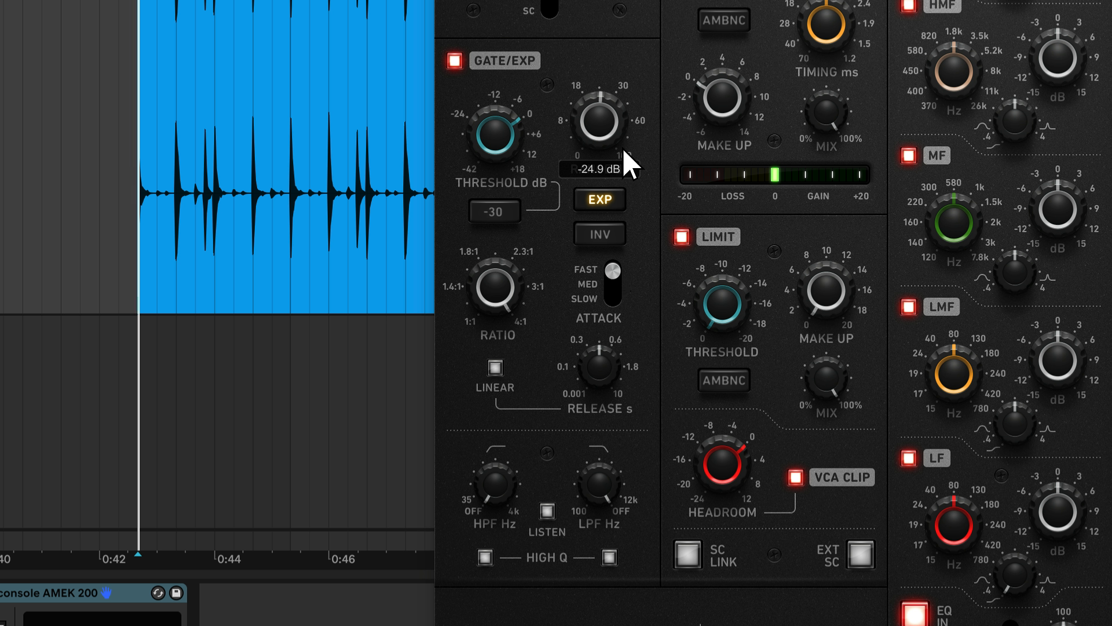
mouse_move(622, 147)
mouse_down()
mouse_move(617, 276)
mouse_move(610, 144)
mouse_up()
key(space)
Step: Compare the gate range at -100 dB and 0 dB during playback, leaving it at -100 dB
drag(613, 127, 624, 52)
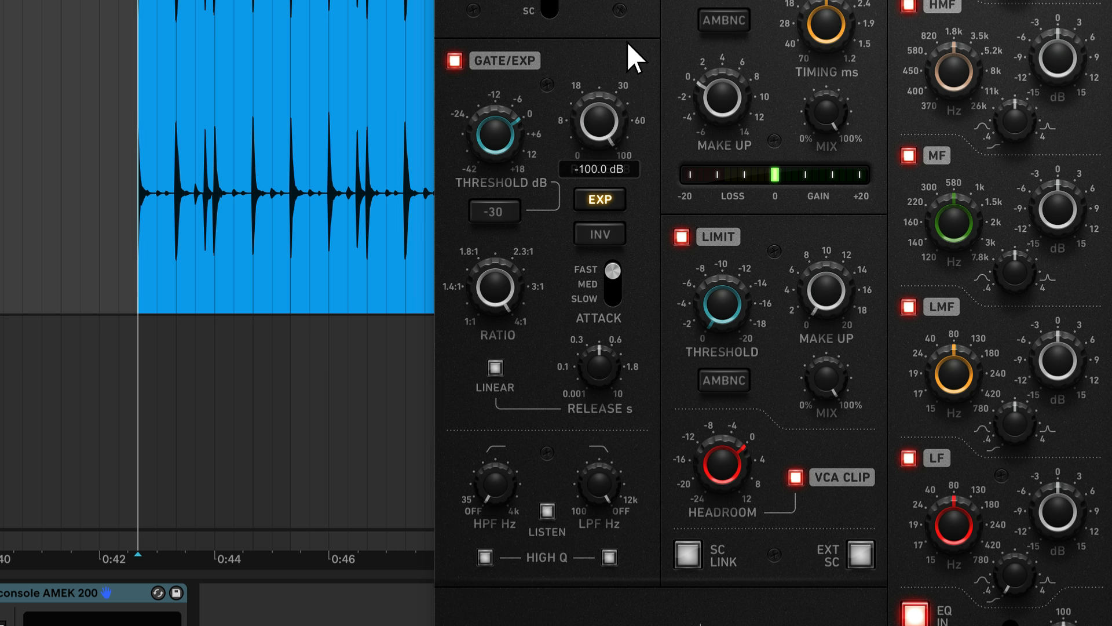
drag(612, 129, 570, 349)
key(space)
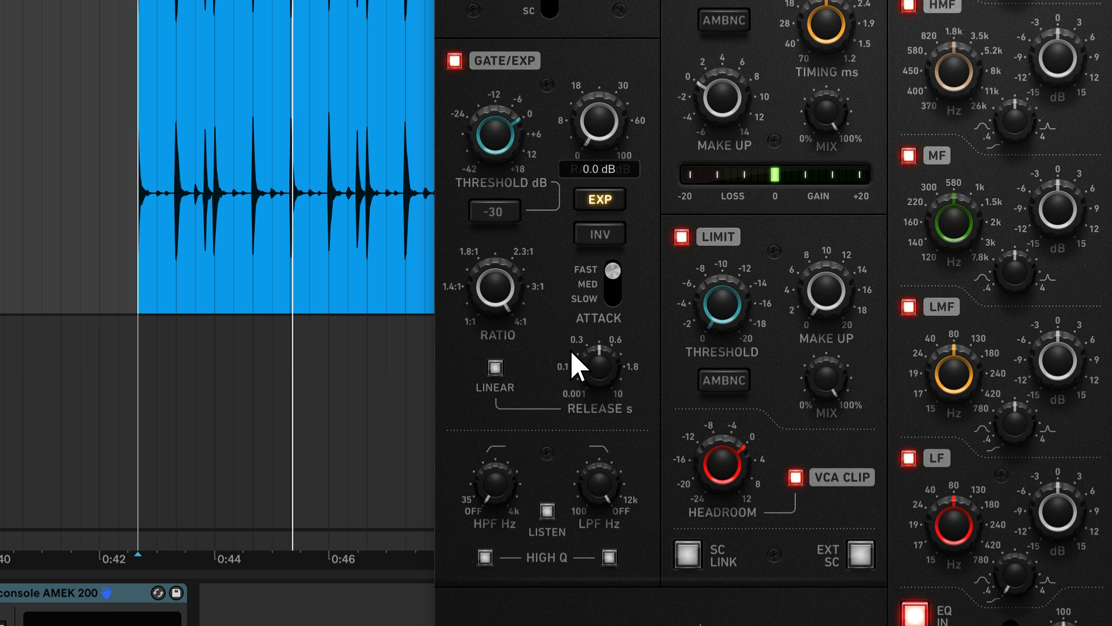
drag(570, 348, 570, 1)
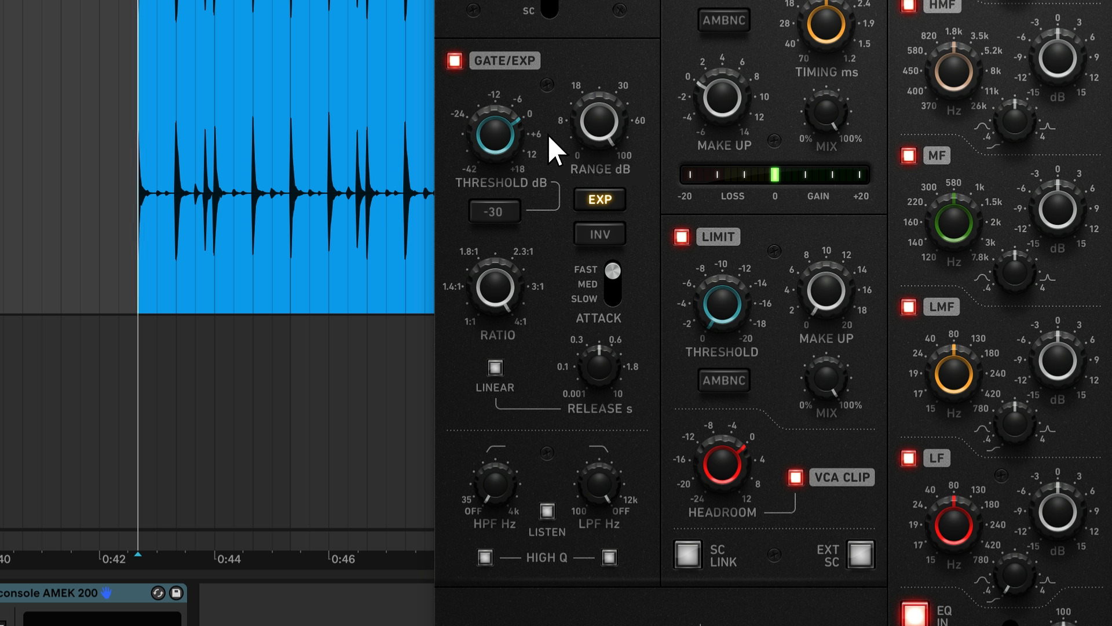
Step: Compare the gate's attack speeds while playing the drums, leaving the attack at MED
click(614, 301)
key(space)
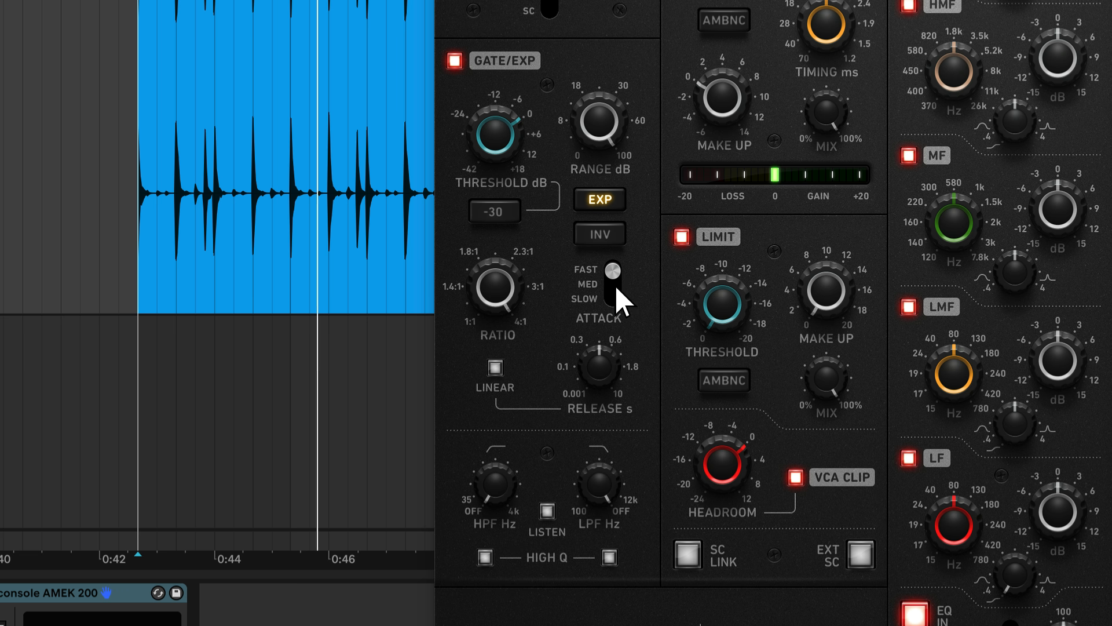
click(613, 304)
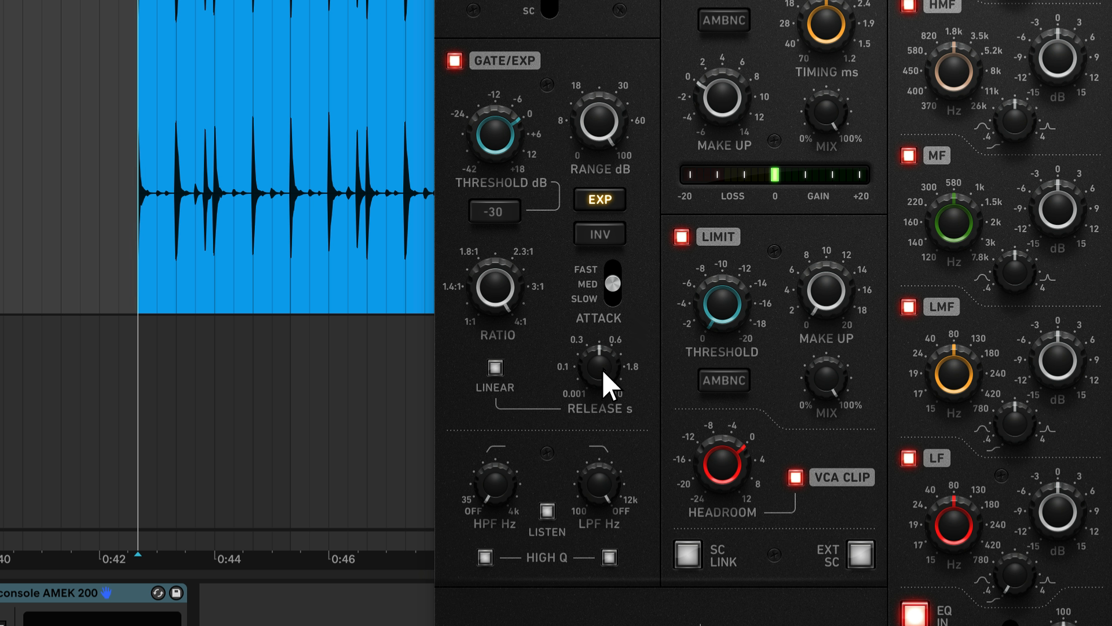
Step: Raise the gate's release time to 10 s, and reset it to 400 ms
drag(602, 368, 609, 266)
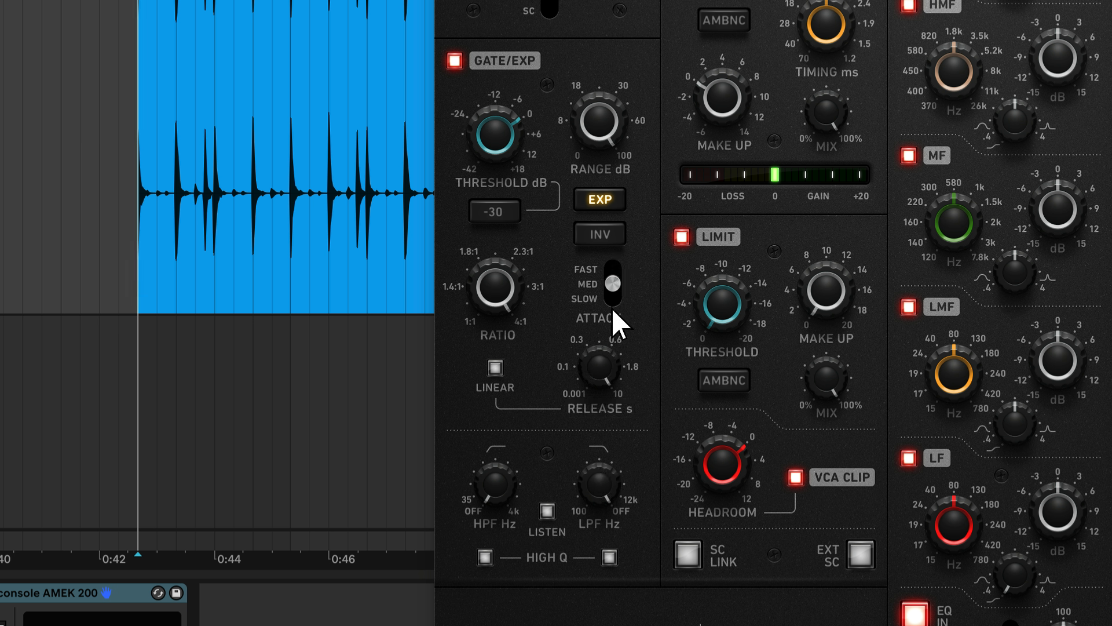
double_click(599, 367)
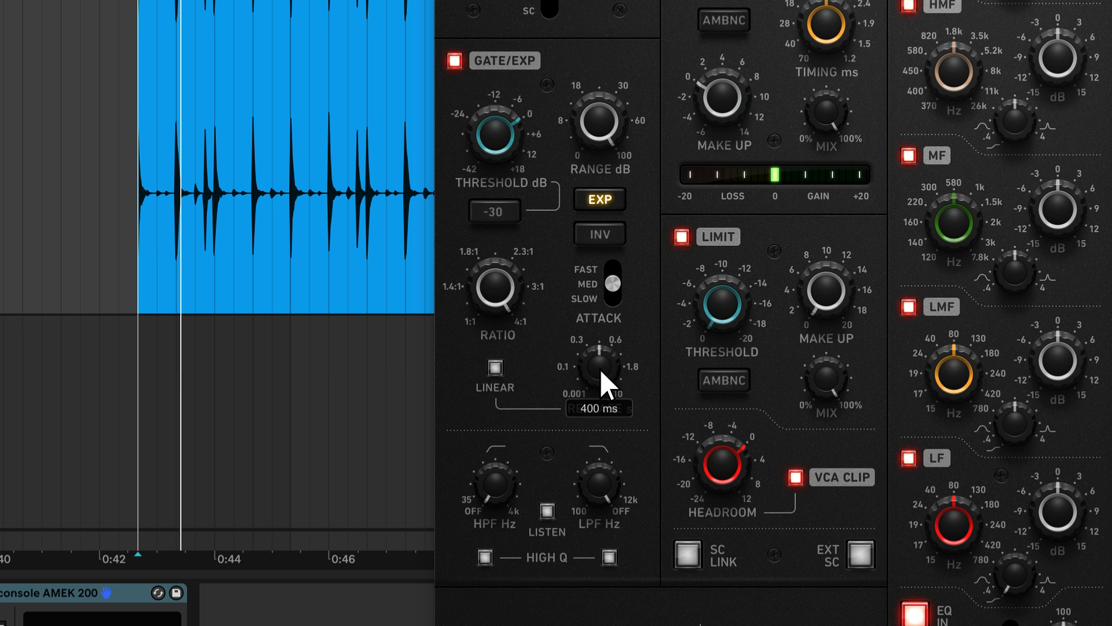
Step: Set the gate's release to 610 ms and compare LINEAR release on and off while playing the drums, leaving it on
mouse_move(599, 374)
mouse_down()
mouse_move(609, 483)
mouse_move(600, 414)
mouse_move(630, 288)
mouse_move(616, 365)
mouse_up()
key(space)
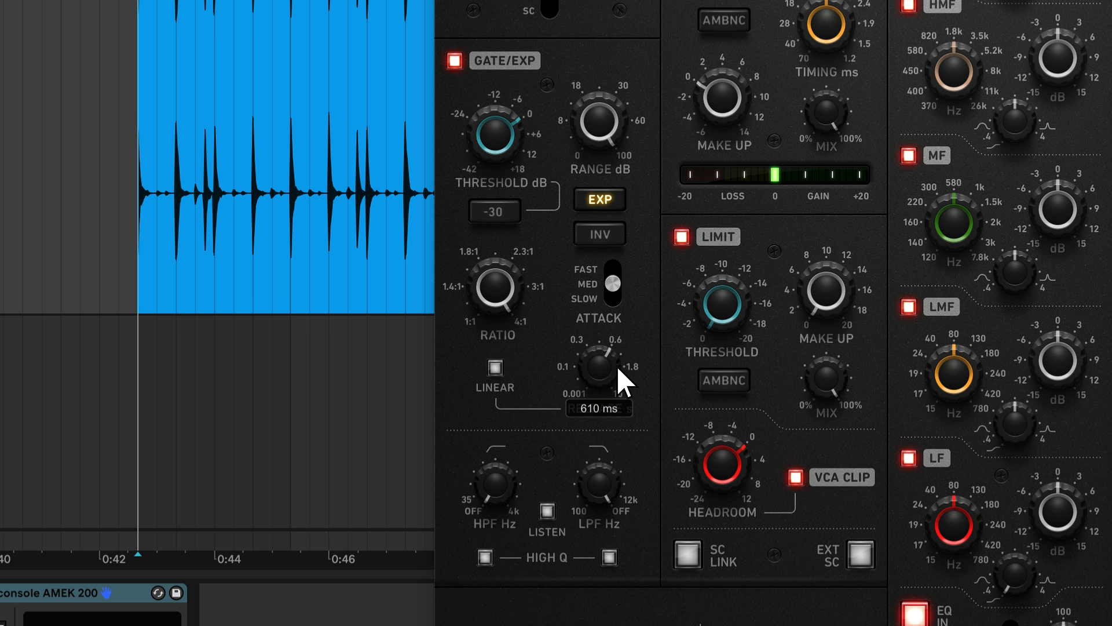
key(space)
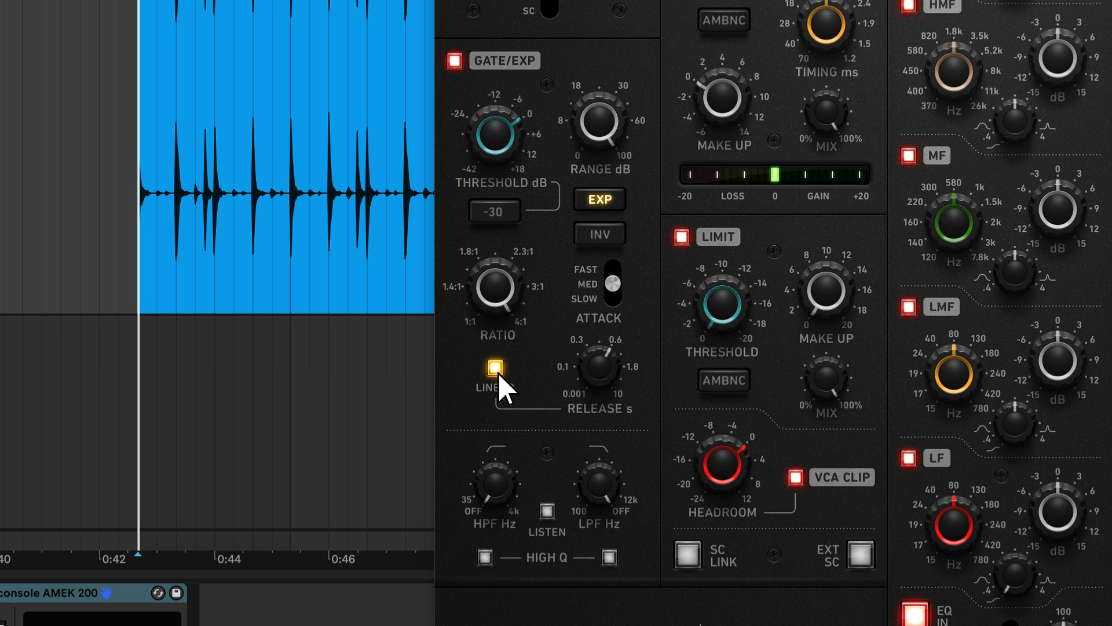
key(space)
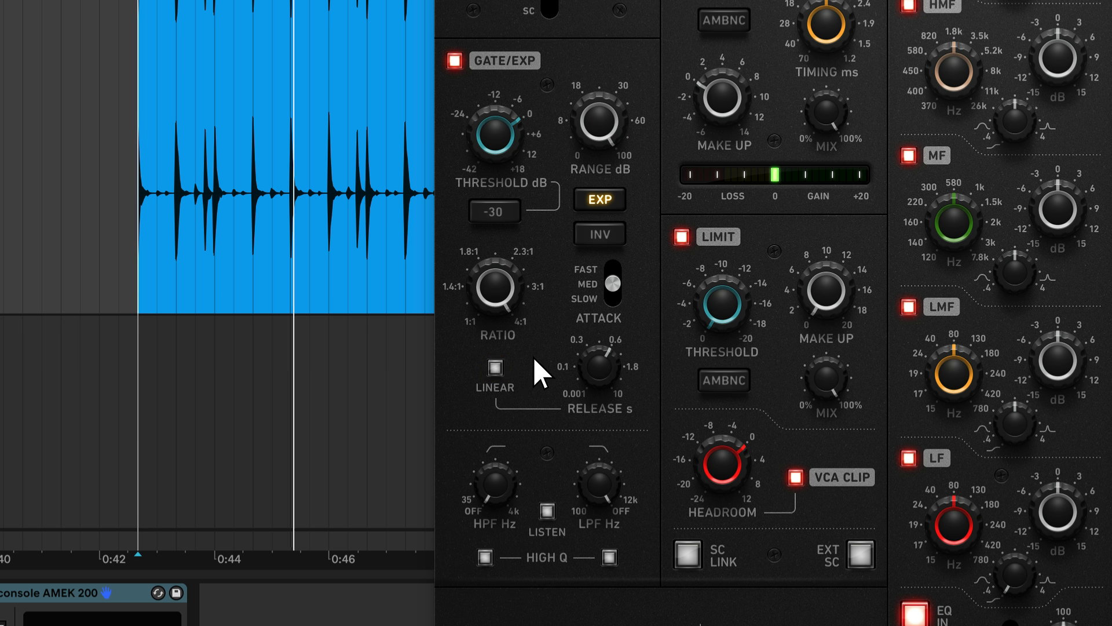
click(496, 368)
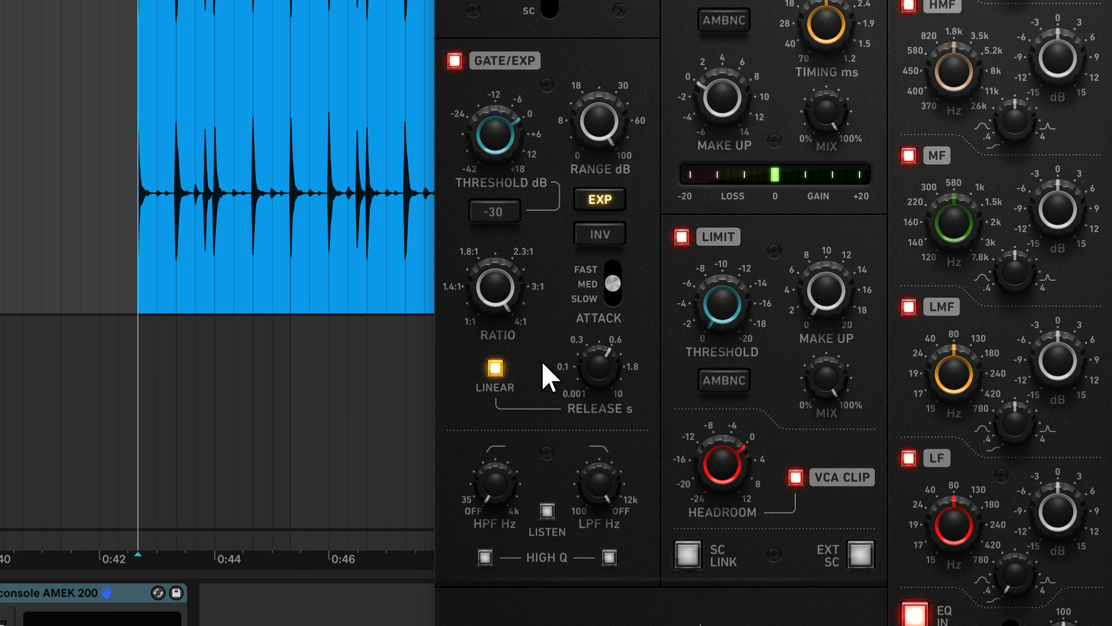
Step: Compare INV on and off with shorter and longer release times during drum playback, leaving INV off
drag(589, 360, 598, 418)
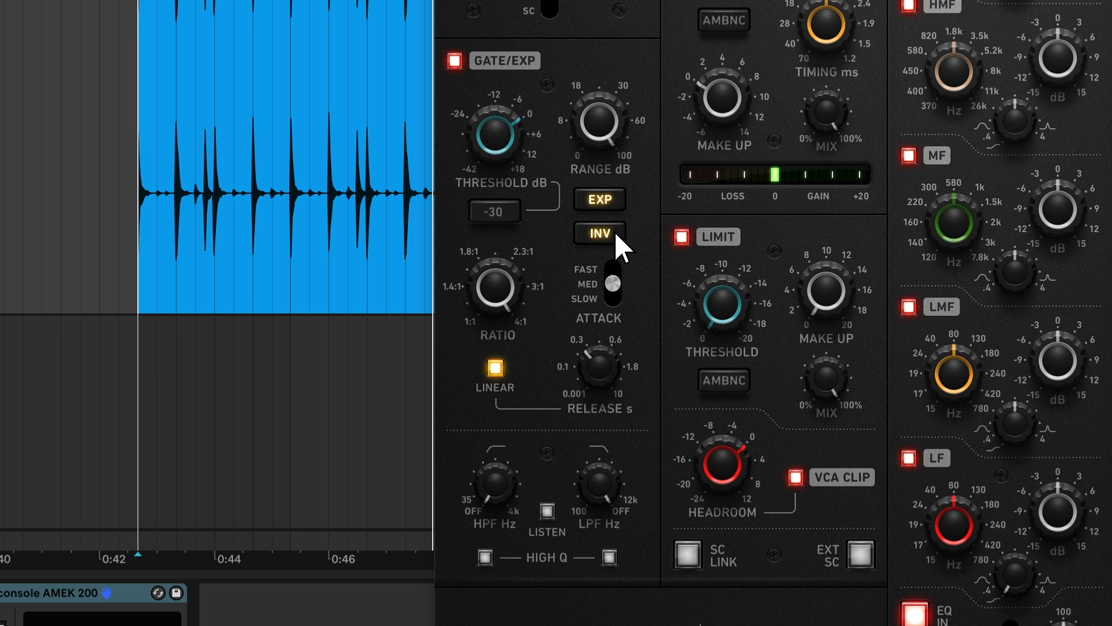
key(space)
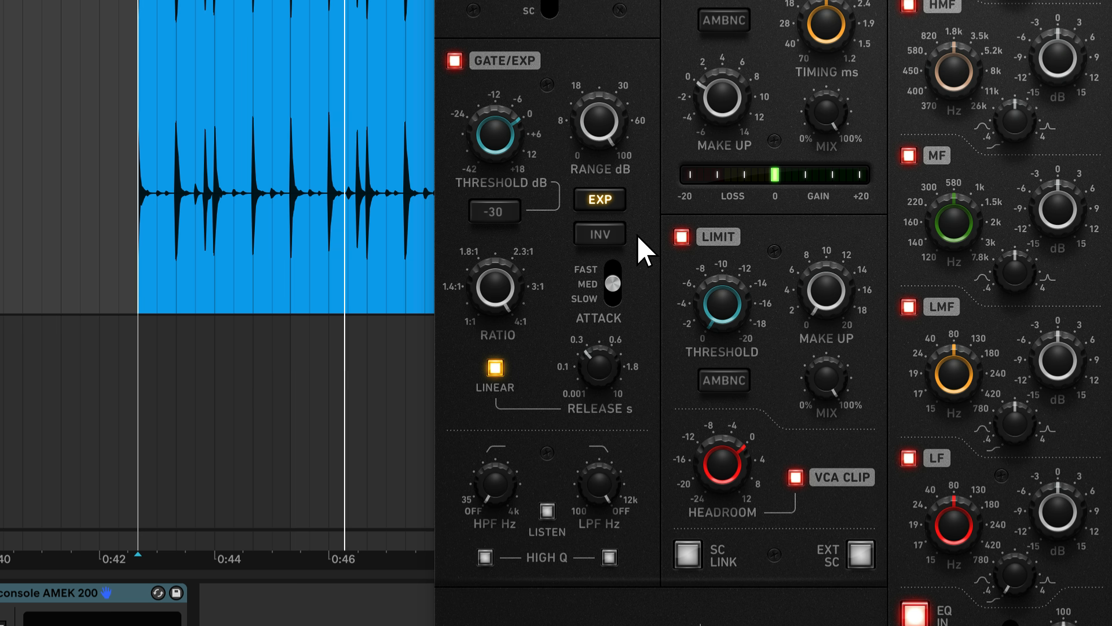
click(611, 237)
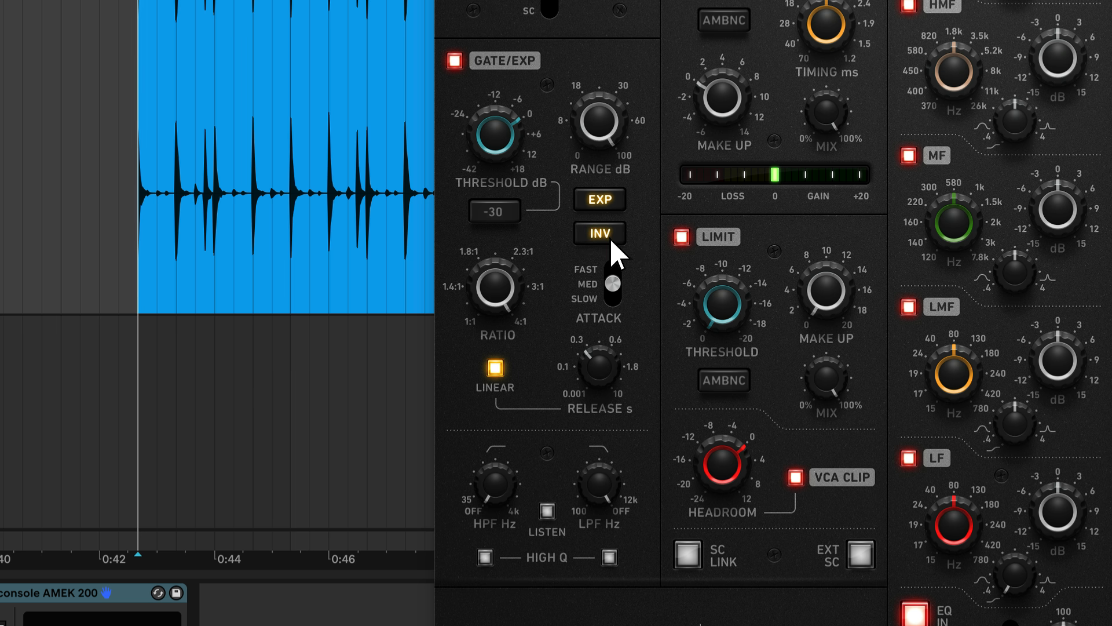
mouse_move(596, 375)
drag(595, 389, 629, 365)
click(612, 242)
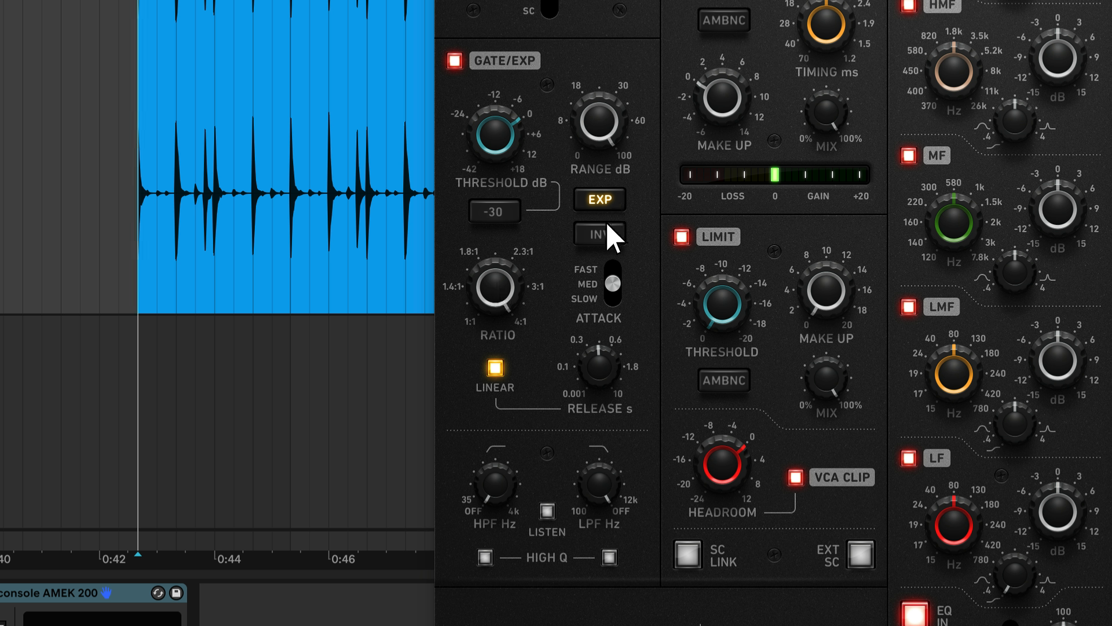
Step: Switch from expander to gate mode and try hold times of 4.0 s and 10 ms on the drums
click(618, 200)
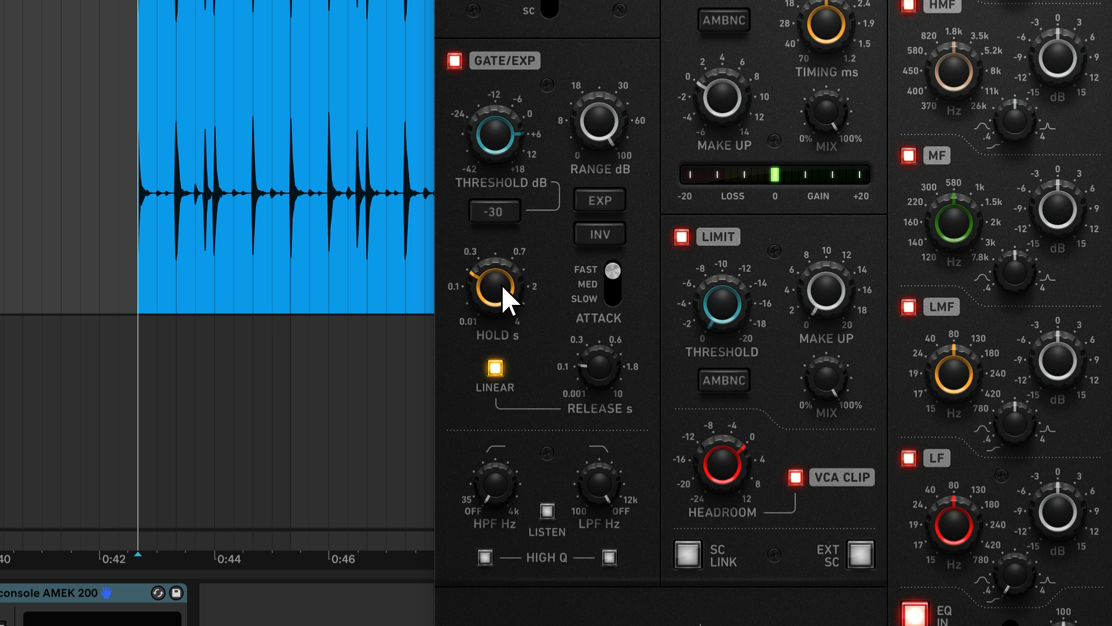
mouse_move(502, 283)
drag(502, 290, 505, 154)
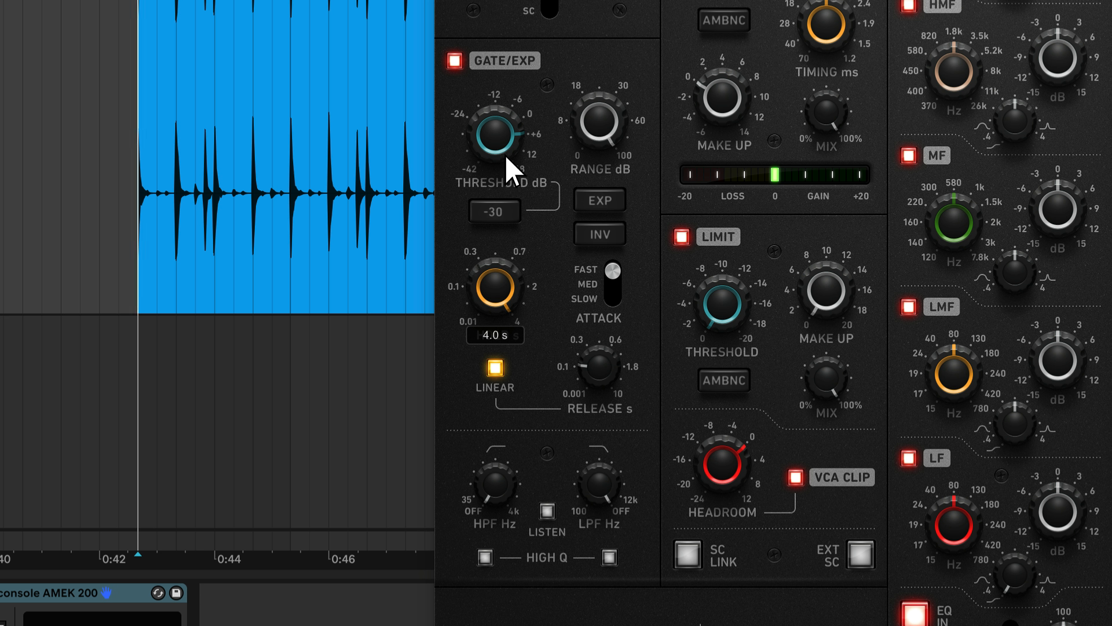
double_click(495, 290)
key(space)
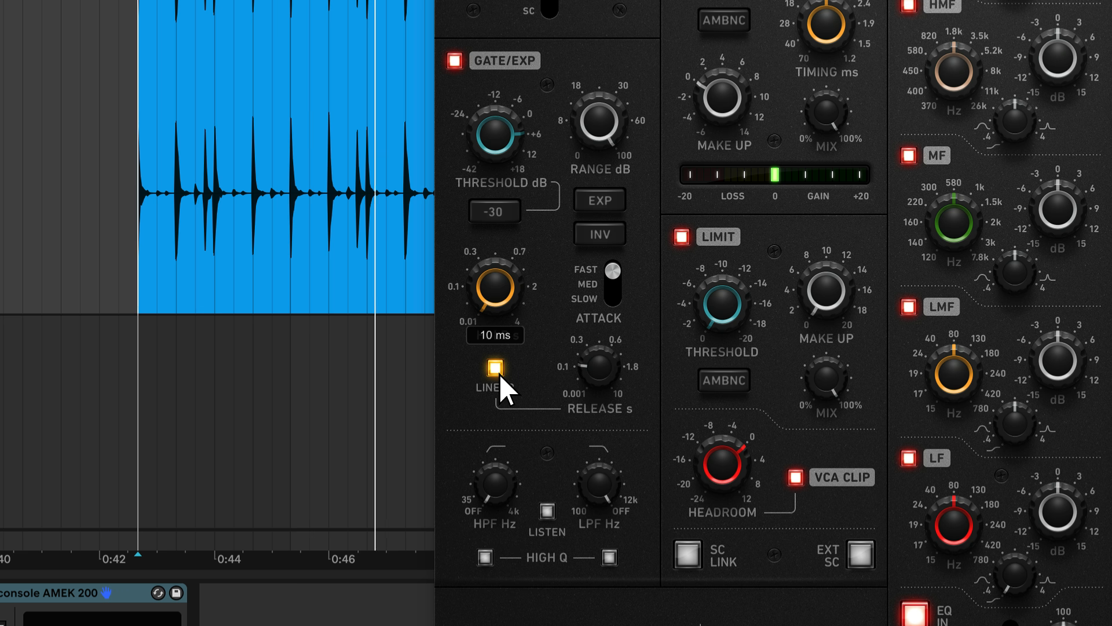
Step: Compare gate hold times of 98 ms, 206 ms and 569 ms on the drums, finishing at about 0.1 s
drag(490, 333, 494, 301)
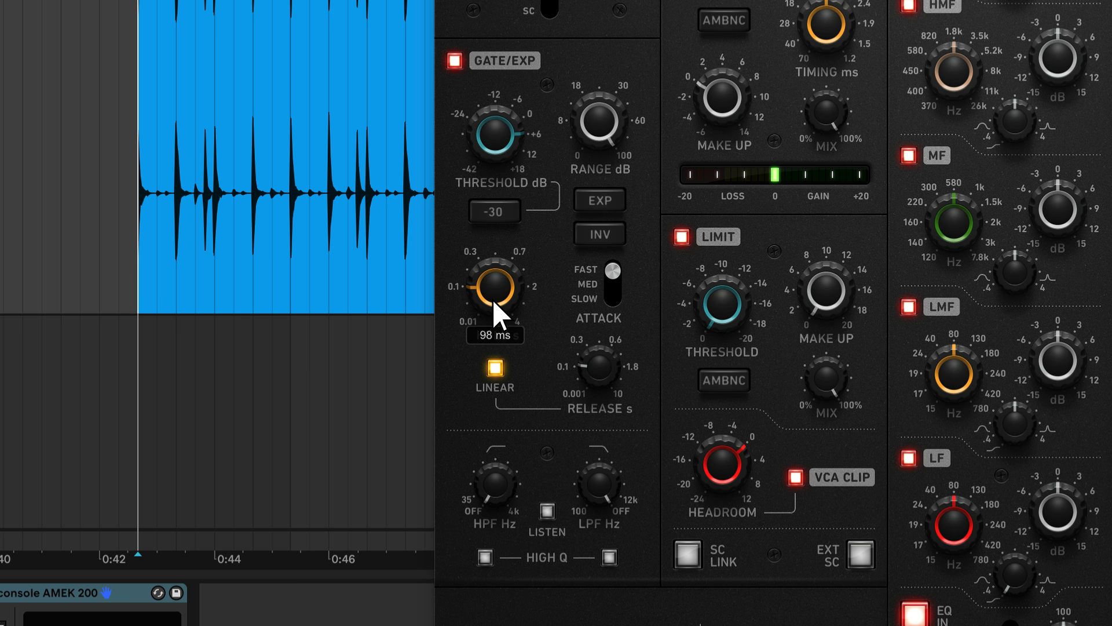
drag(493, 302, 501, 288)
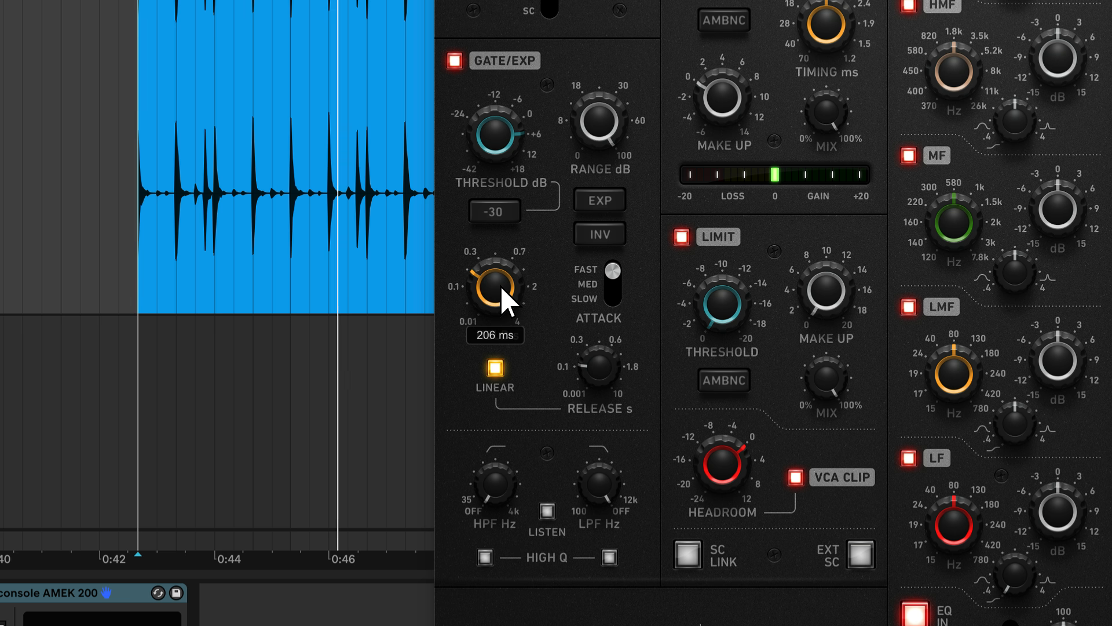
drag(502, 288, 509, 249)
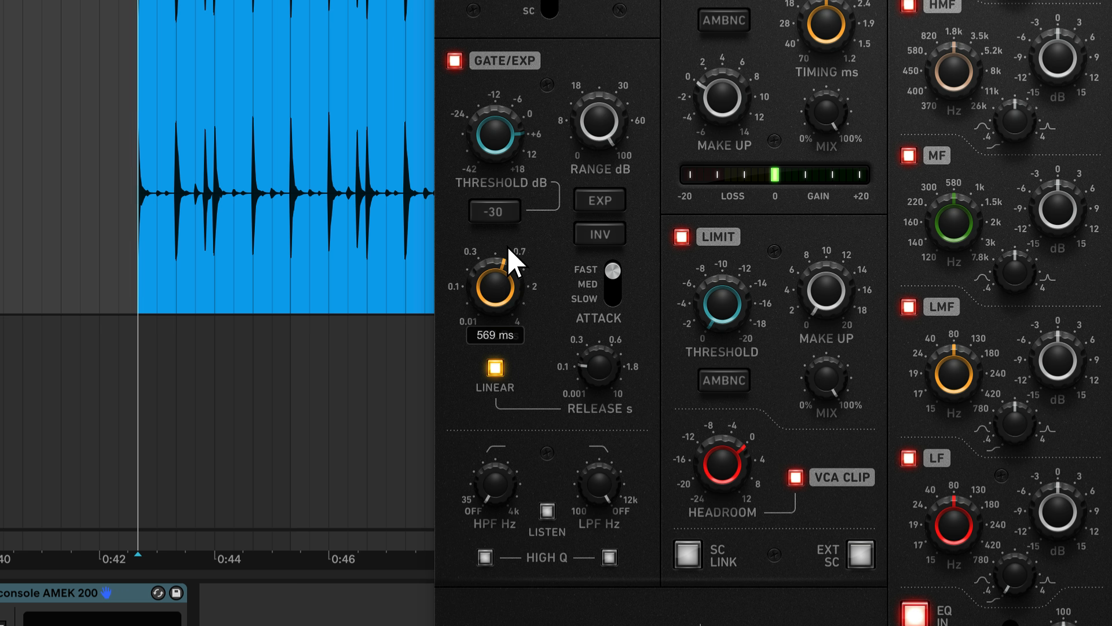
drag(508, 248, 510, 248)
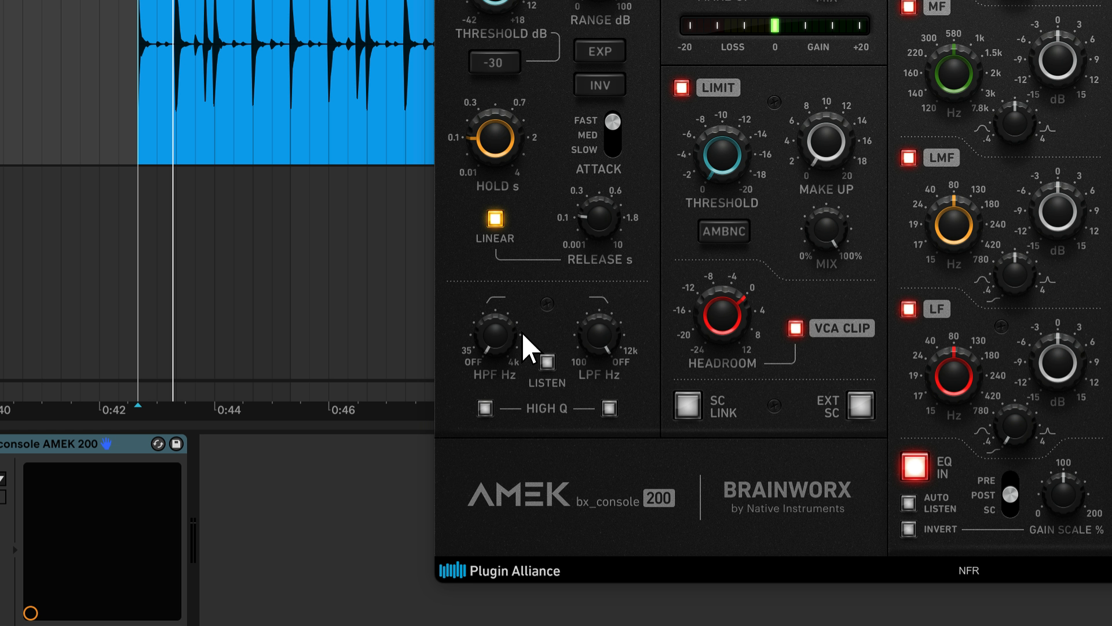
Step: Try the gate's sidechain high-pass and low-pass filters, and return both to Off
mouse_move(498, 342)
mouse_down()
mouse_move(514, 149)
mouse_move(513, 328)
mouse_up()
drag(597, 351, 603, 405)
drag(602, 331, 603, 316)
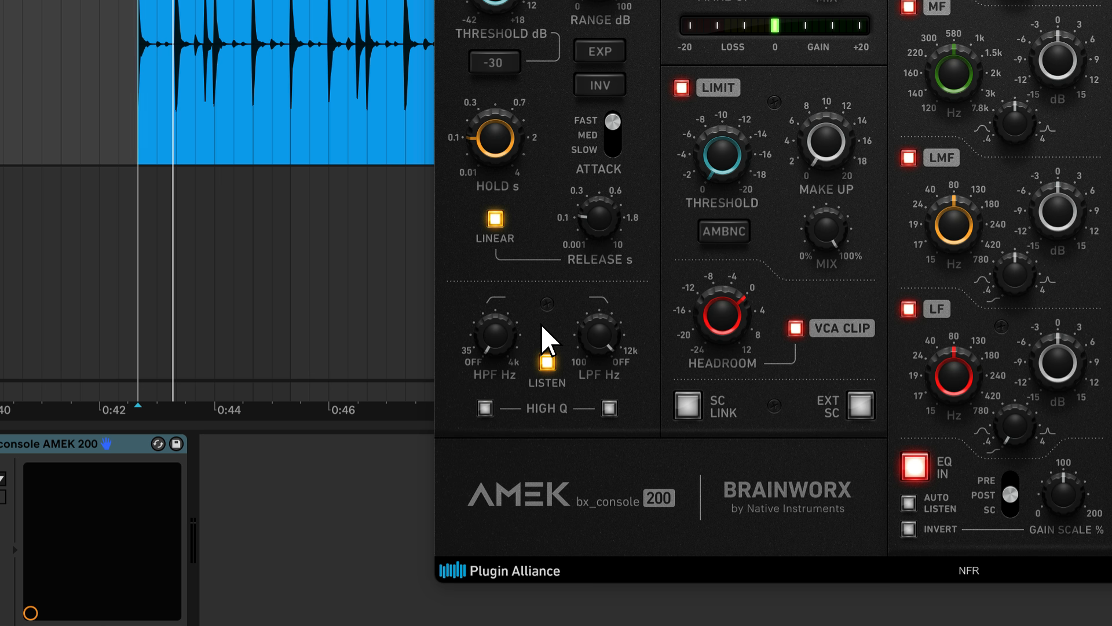
Step: Sweep the gate's sidechain filters with LISTEN on during playback, and compare the HPF at Off and raised with LISTEN off
key(space)
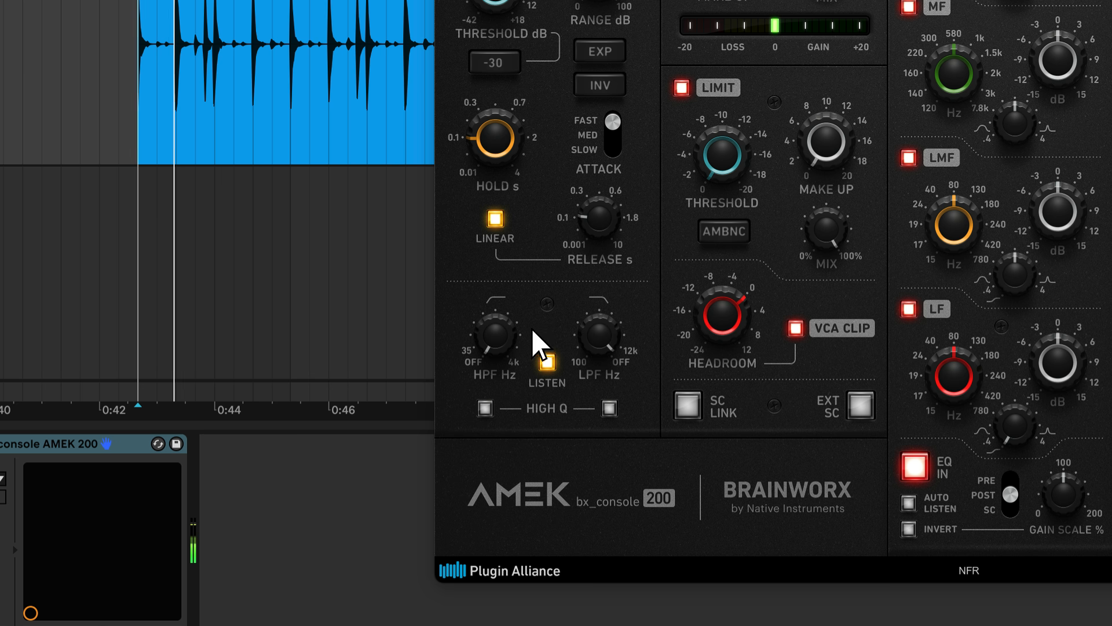
drag(502, 345, 527, 239)
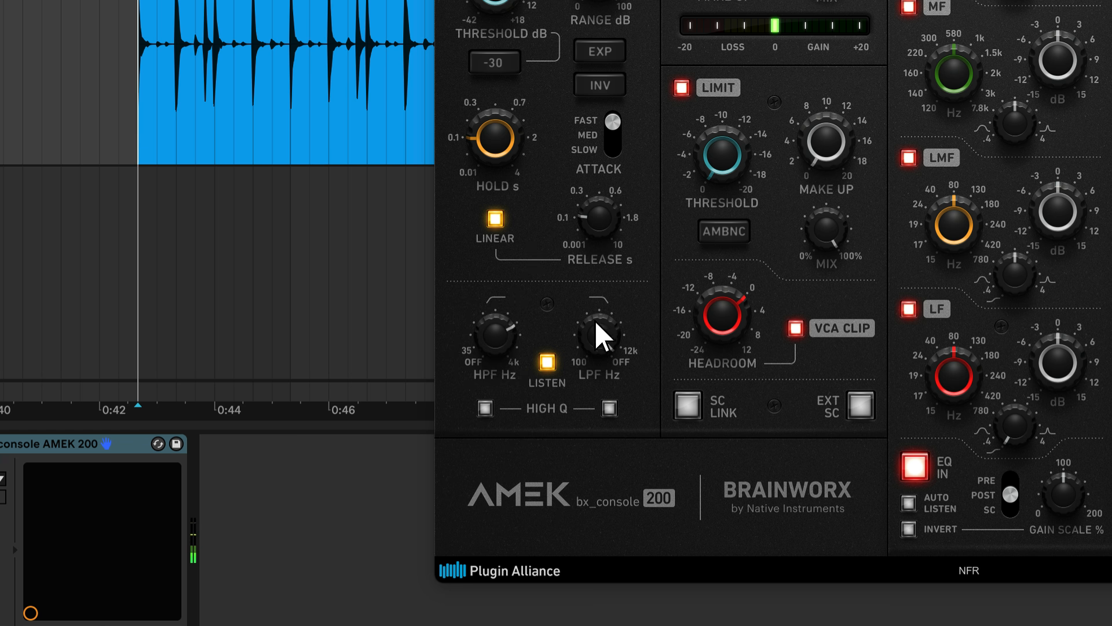
drag(607, 441, 614, 307)
click(546, 364)
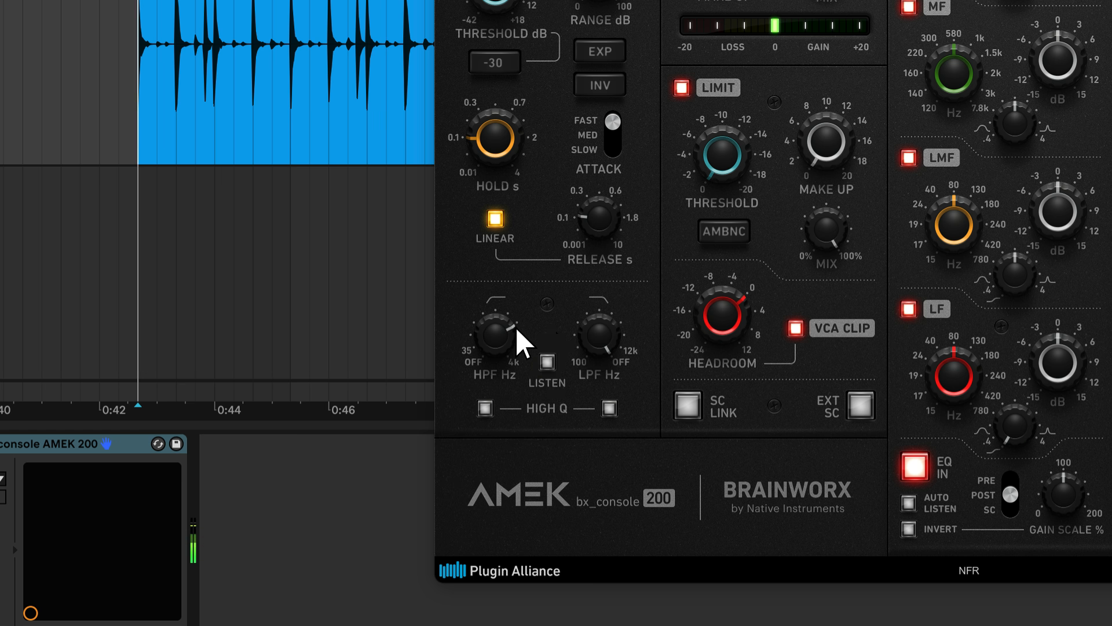
drag(509, 396, 519, 499)
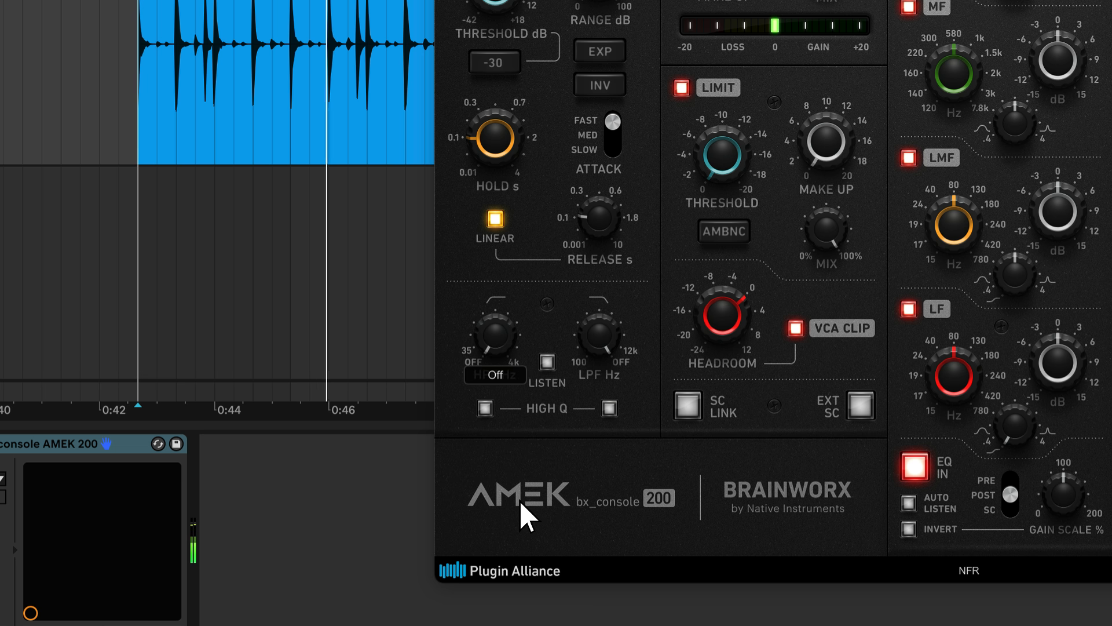
drag(518, 500, 515, 376)
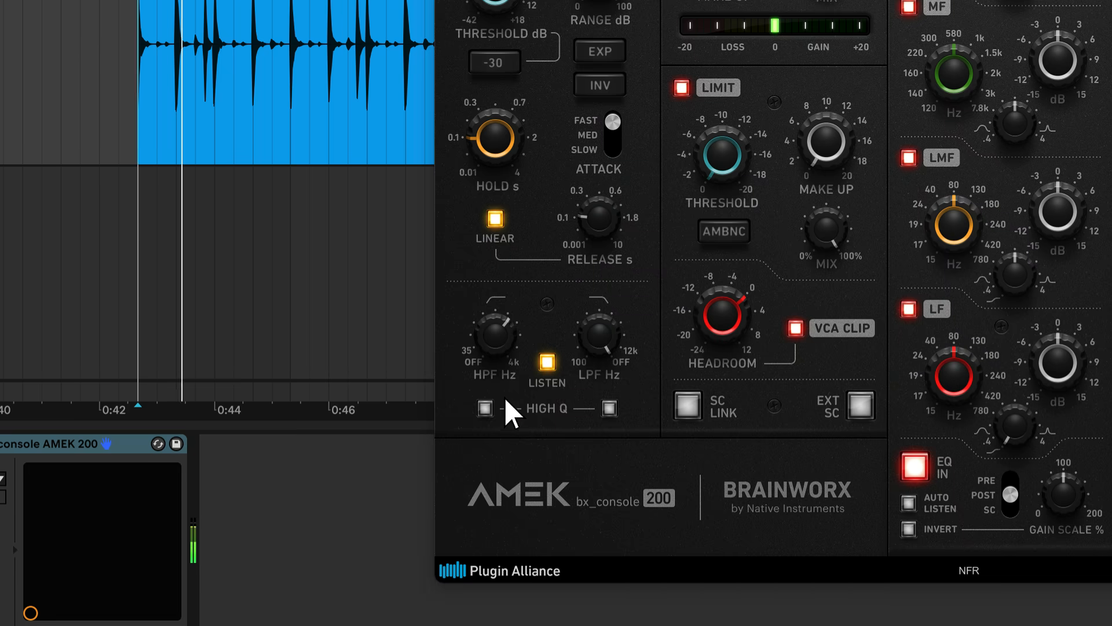
Step: Enable HIGH Q on the gate's sidechain HPF, lower its cutoff to 155 Hz, and switch off LISTEN and HIGH Q
click(485, 408)
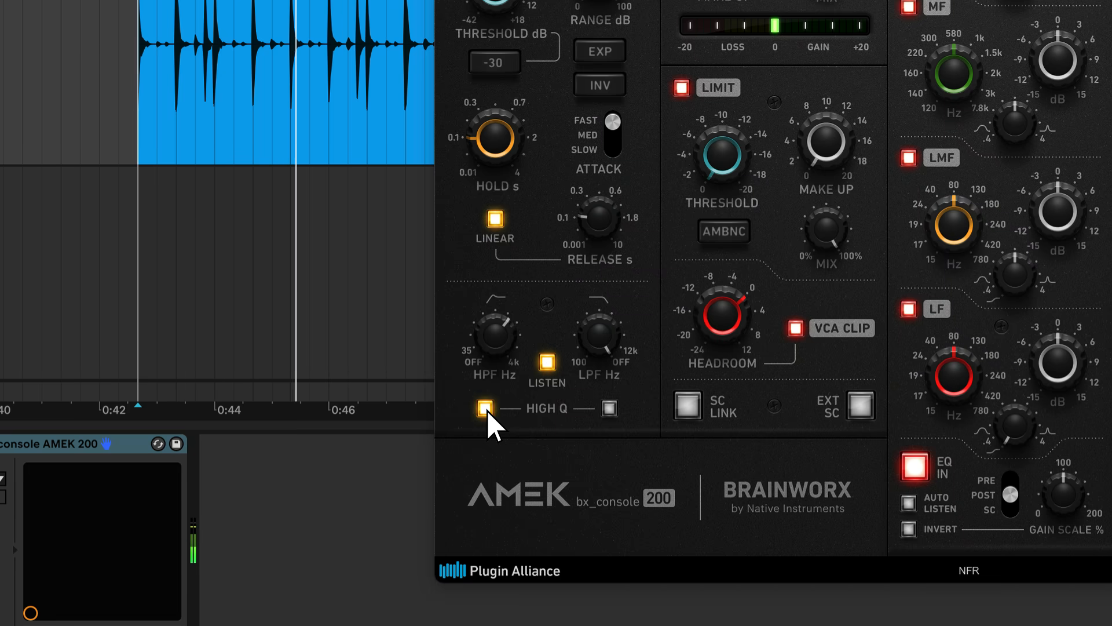
drag(493, 350, 503, 405)
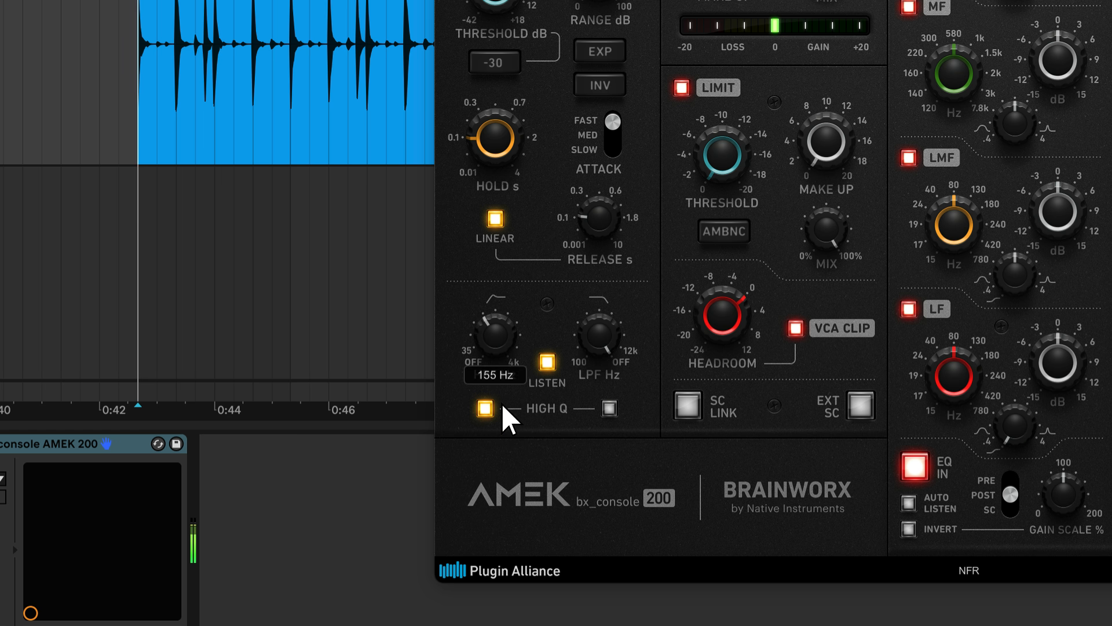
click(547, 363)
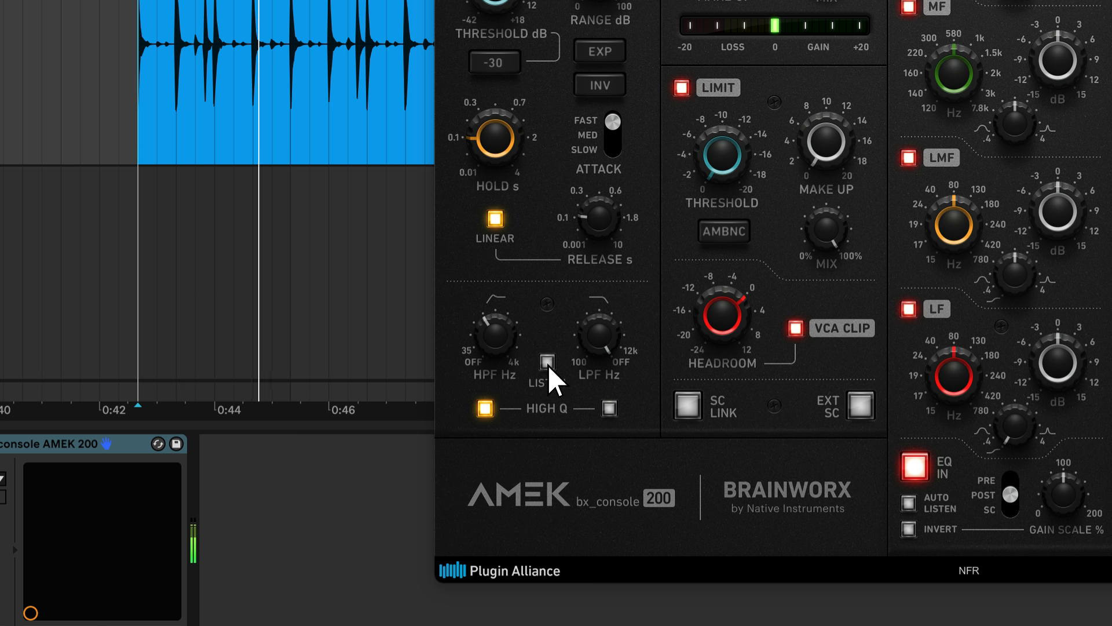
click(485, 410)
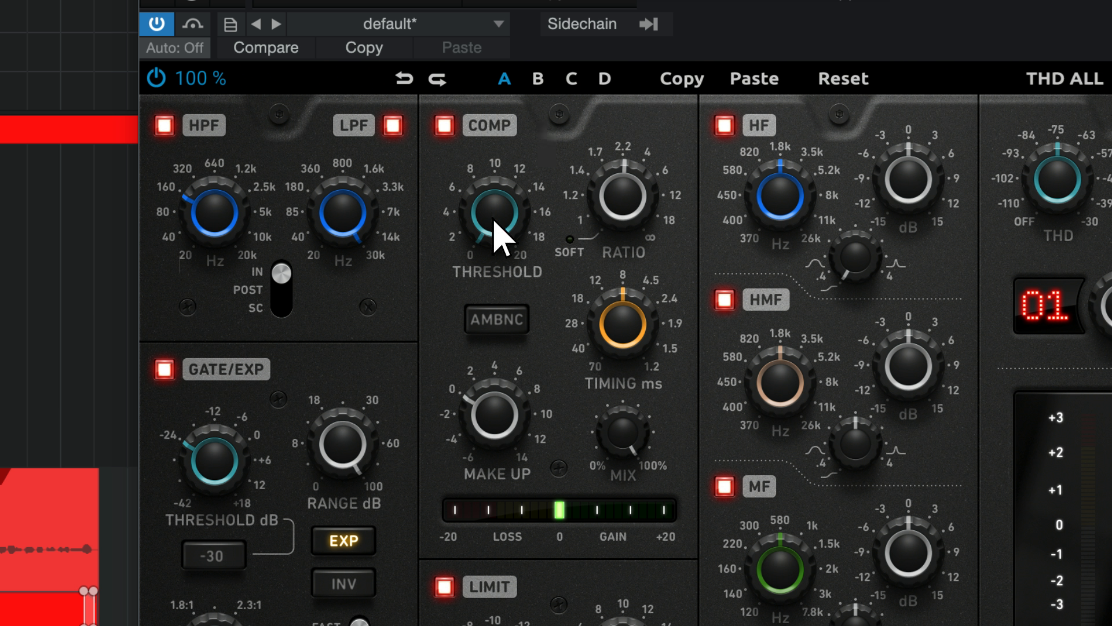
Step: Raise the vocal compressor's threshold to about 13 and try its ratio at 1.0 and at higher values
drag(494, 220, 517, 99)
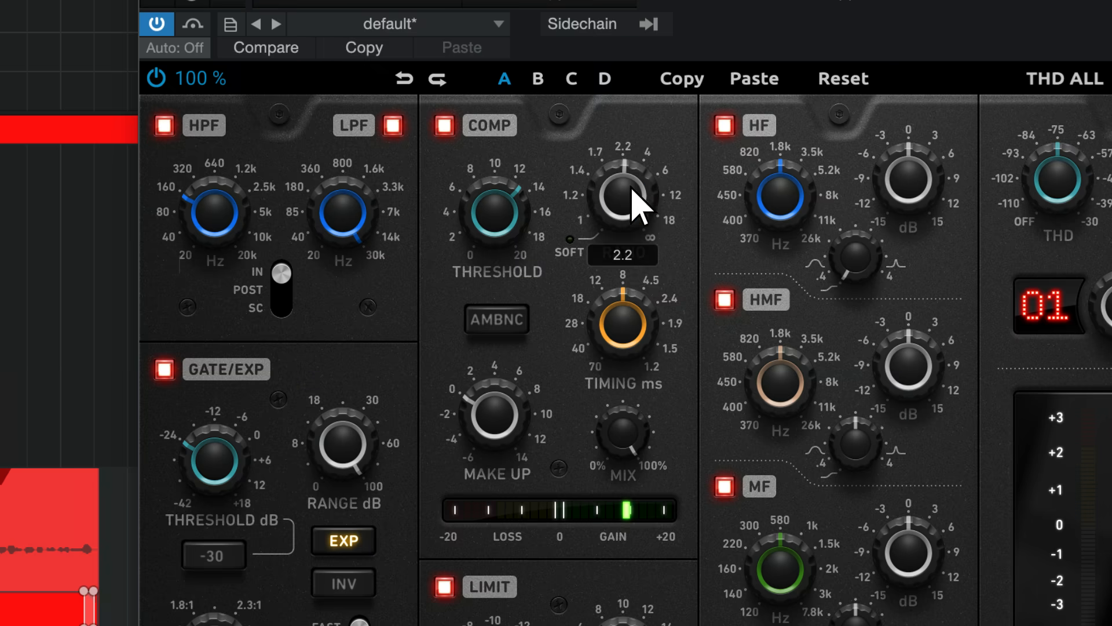
drag(633, 193, 633, 277)
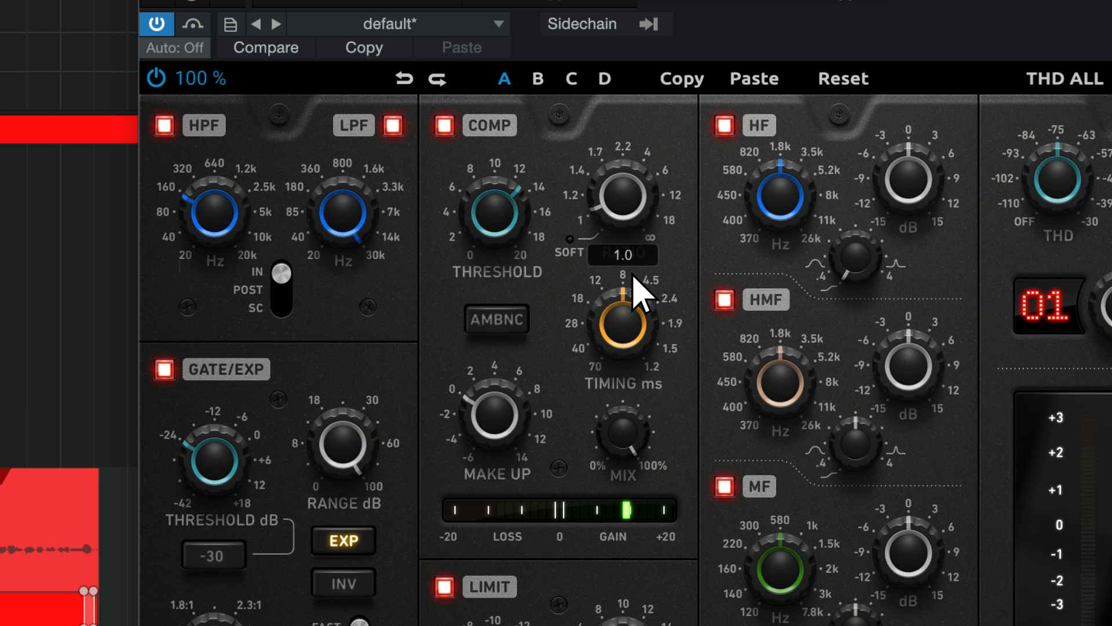
drag(636, 278, 639, 117)
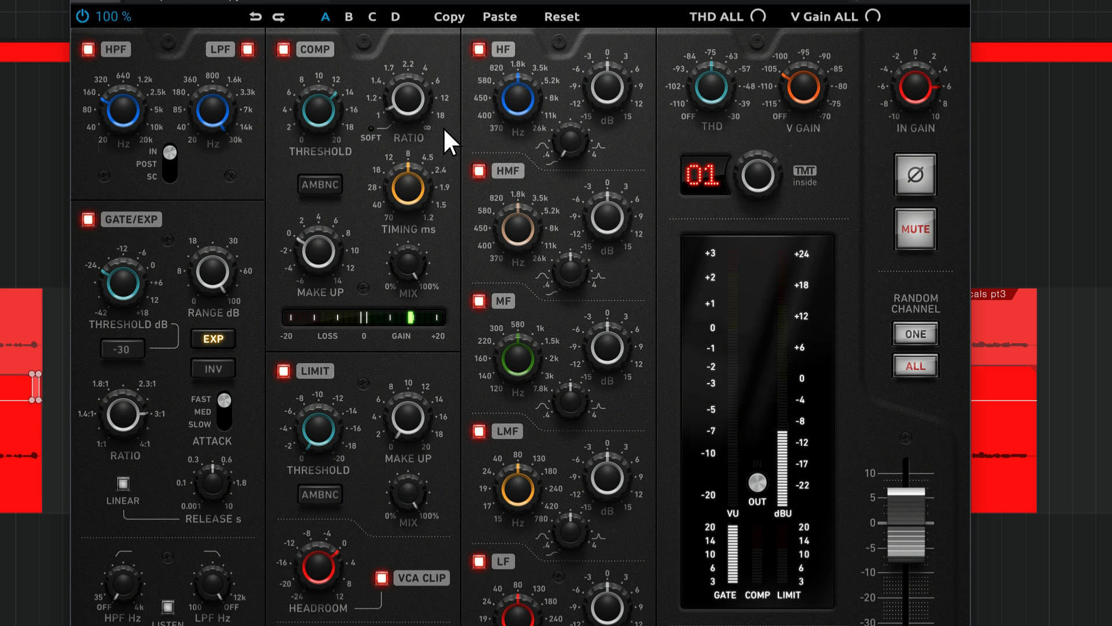
Step: Try the vocal compressor's ratio at about 12 and at 1.0, and set it to SOFT
mouse_move(414, 99)
drag(414, 100, 429, 29)
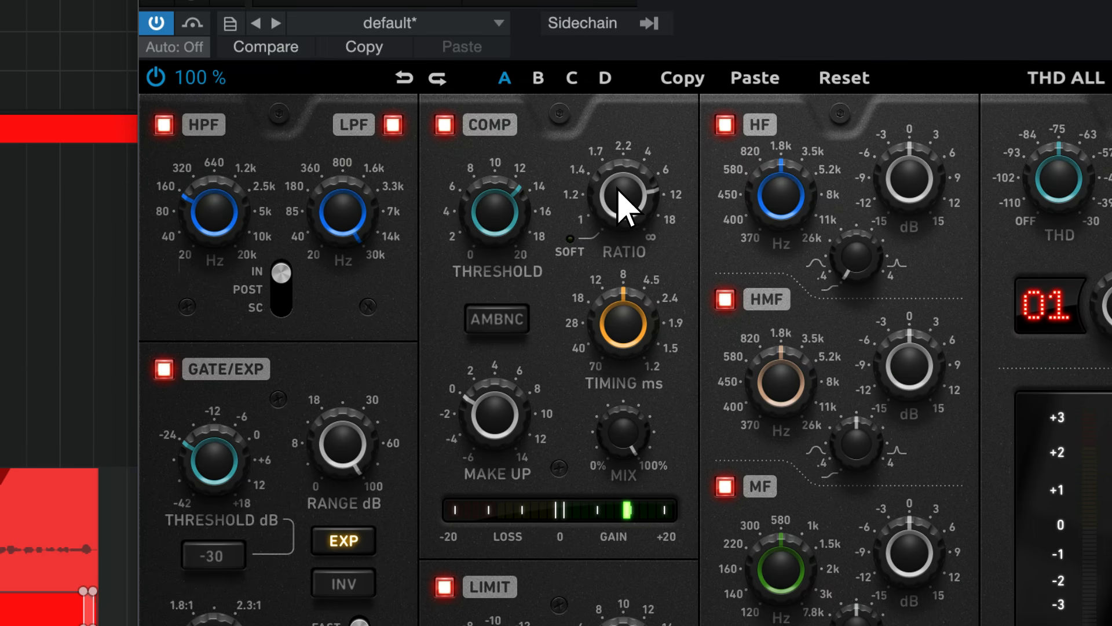
drag(623, 200, 629, 385)
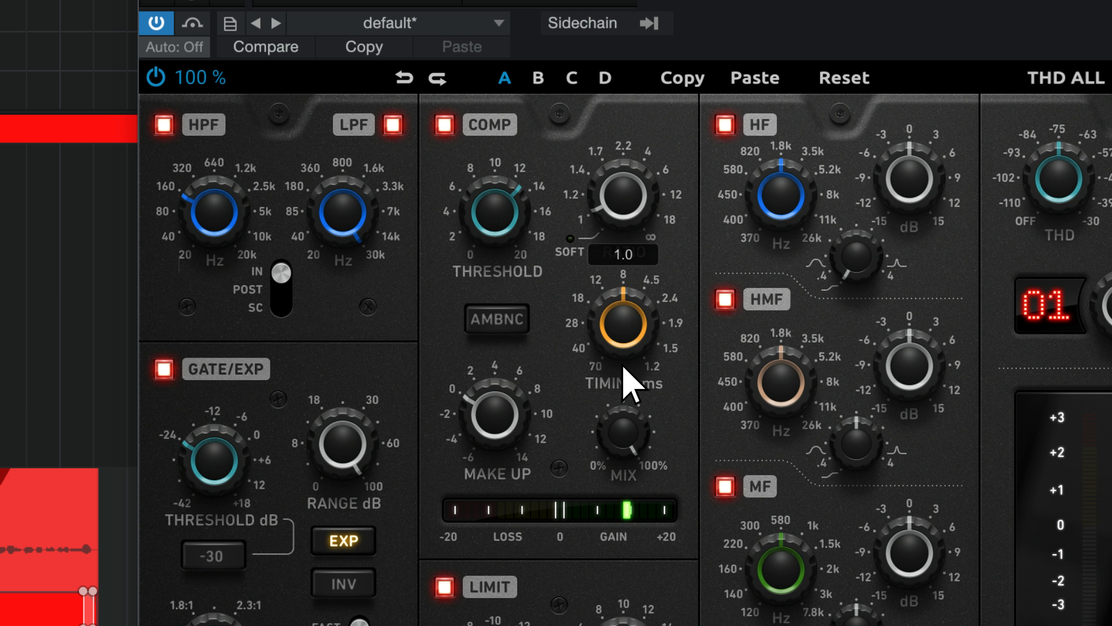
drag(622, 184, 624, 215)
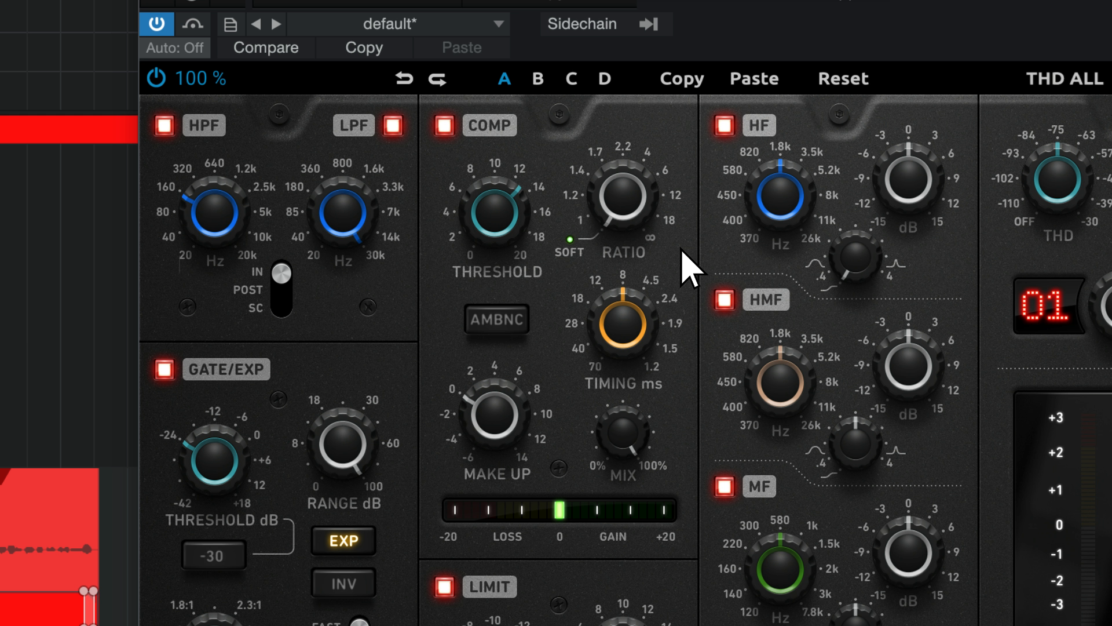
Step: Bypass and re-enable the vocal compressor, and shorten its timing
click(446, 126)
click(445, 125)
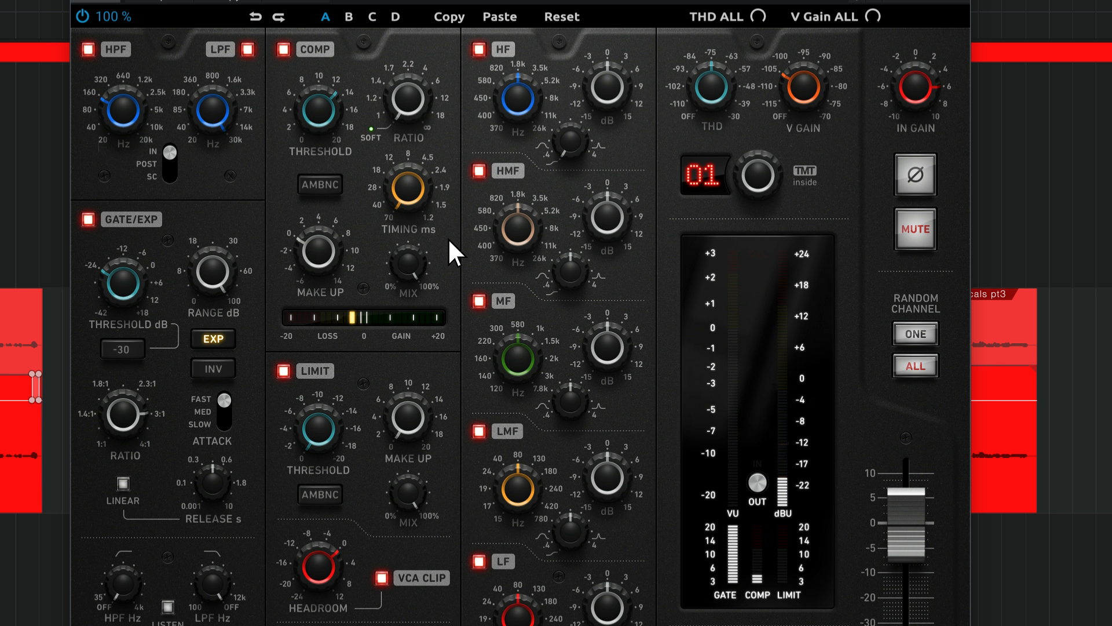
drag(402, 176, 429, 27)
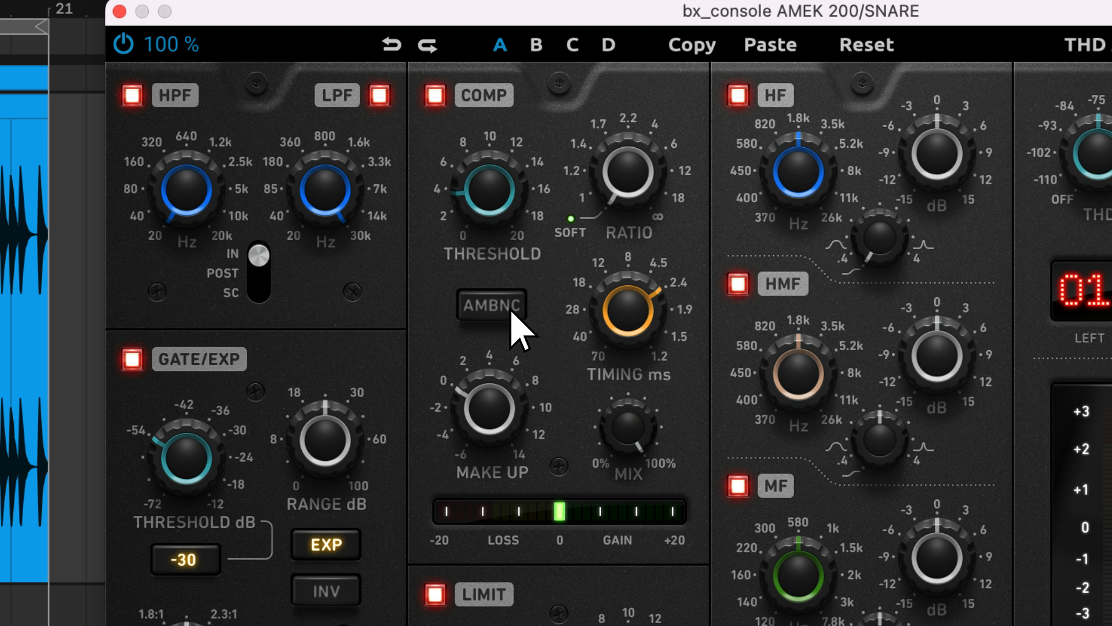
Step: Compare the snare compressor with AMBNC on and off, leaving it off
click(511, 312)
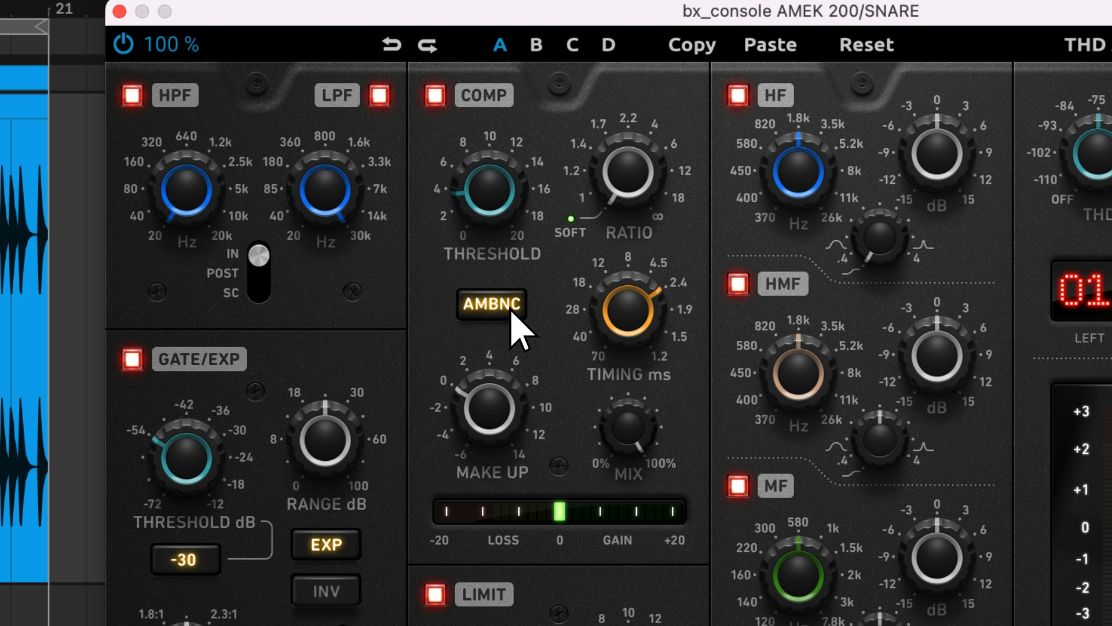
click(511, 313)
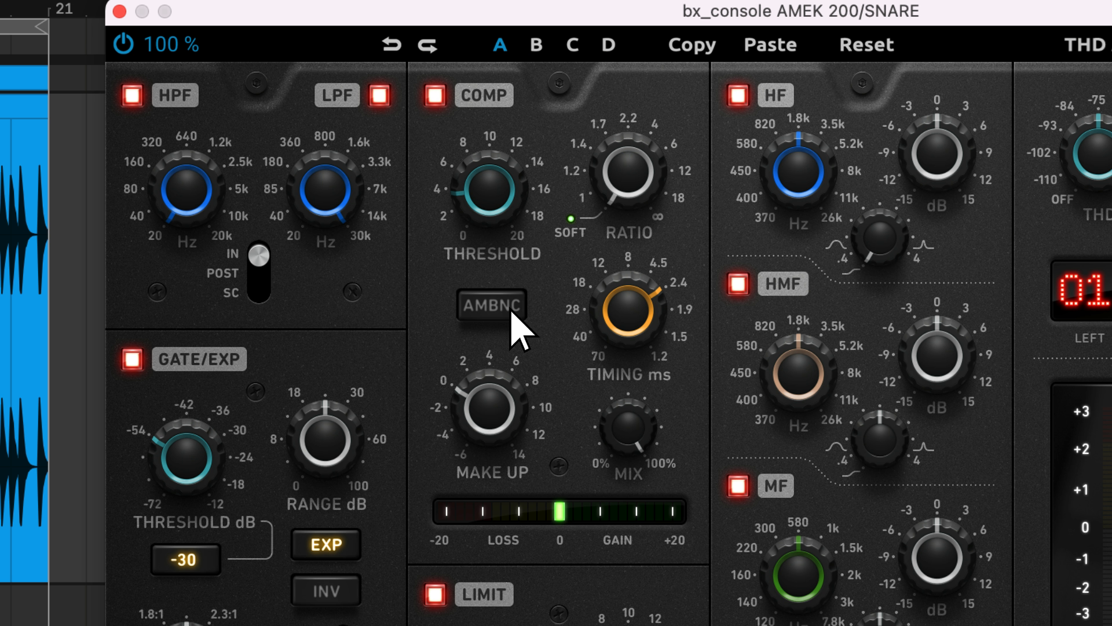
Step: Raise the snare compressor's make-up gain to about 5 dB, checking AMBNC on and off and the compressor bypassed
click(511, 313)
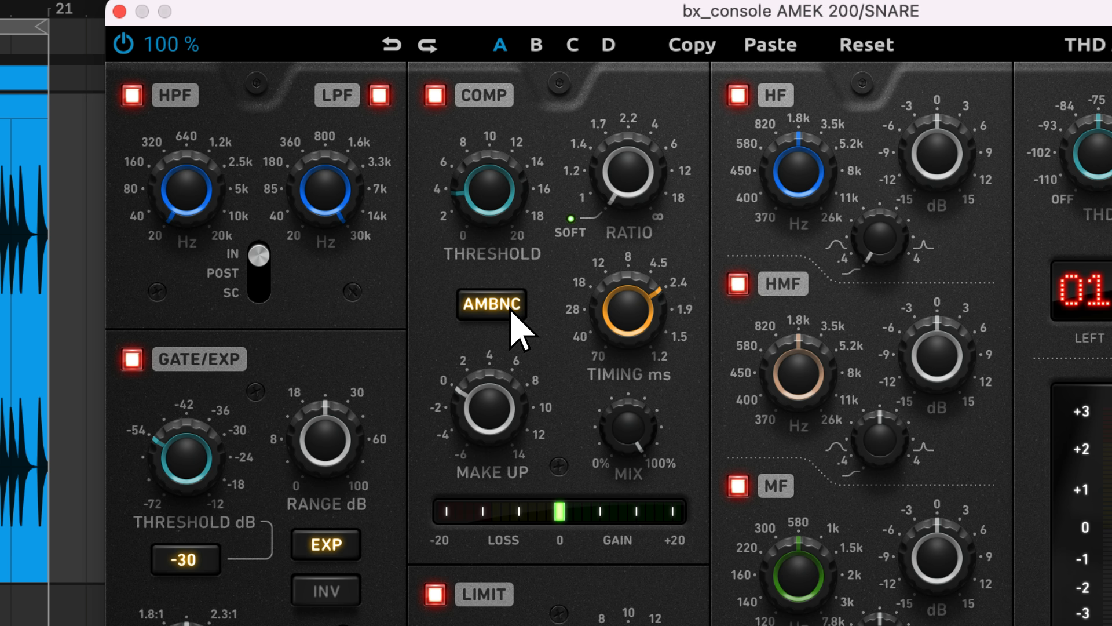
click(511, 312)
drag(490, 416, 501, 371)
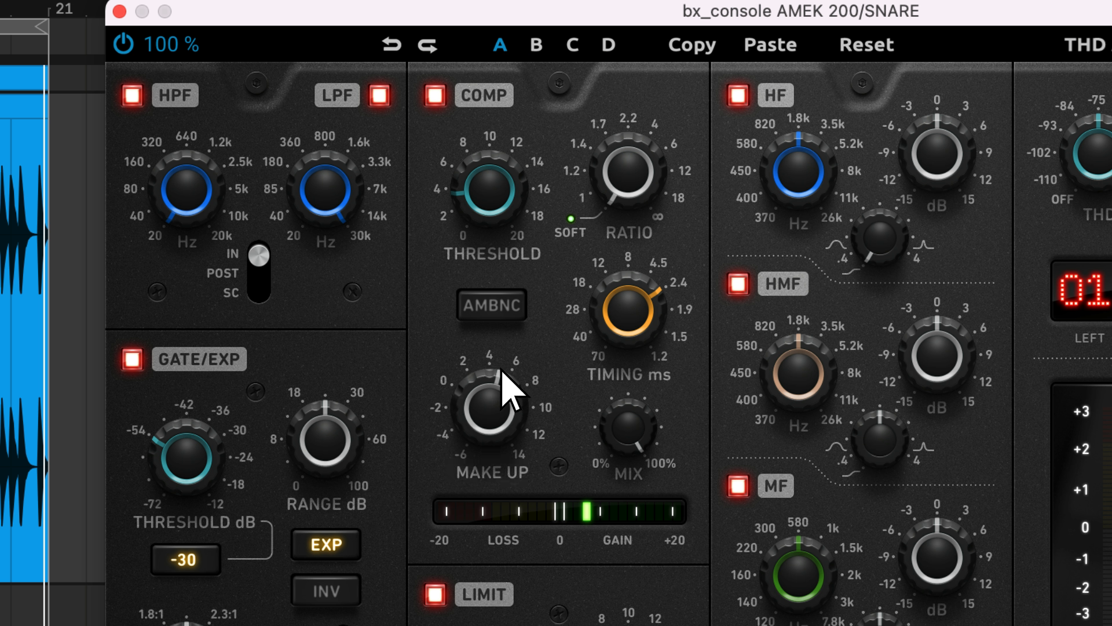
click(436, 96)
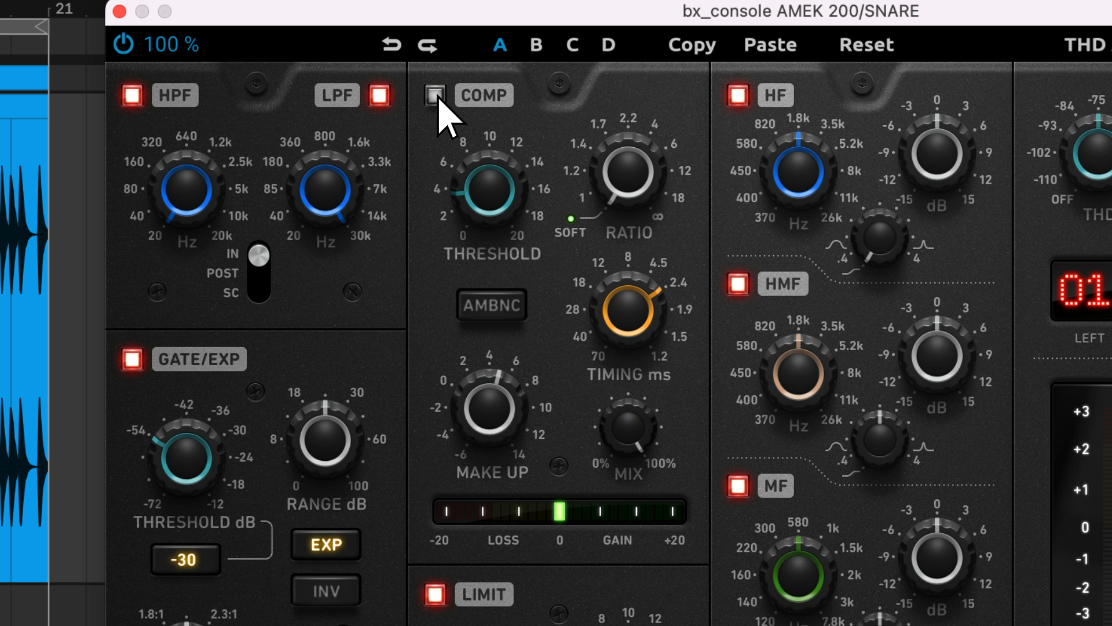
click(435, 96)
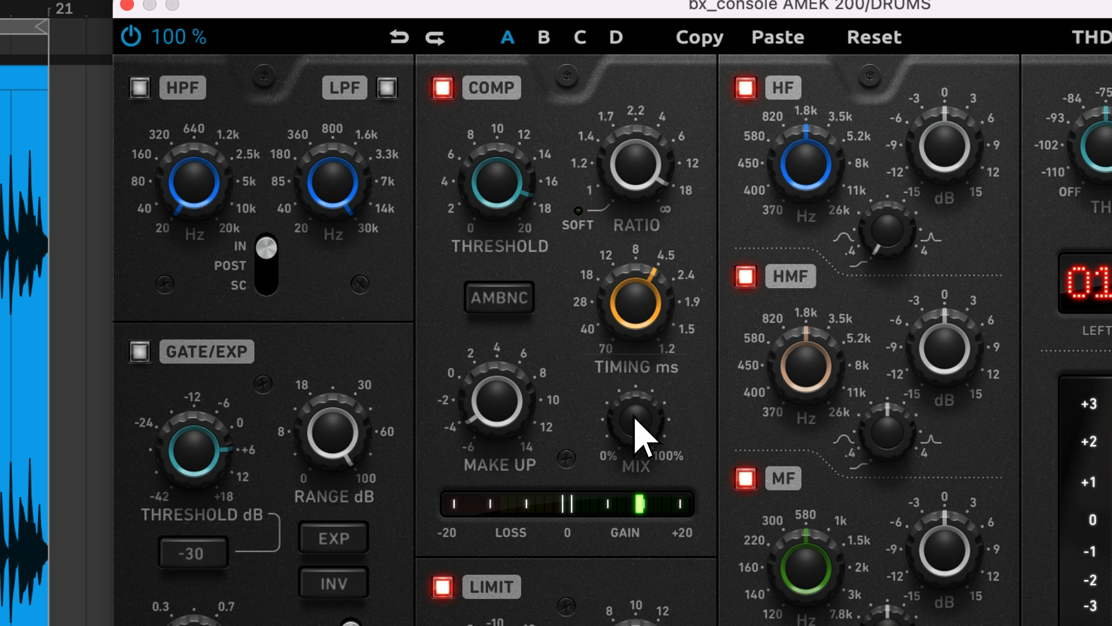
Step: Try the drum compressor's mix at 100%, lower it to about 45%, and compare it with the compressor bypassed
drag(635, 418, 659, 419)
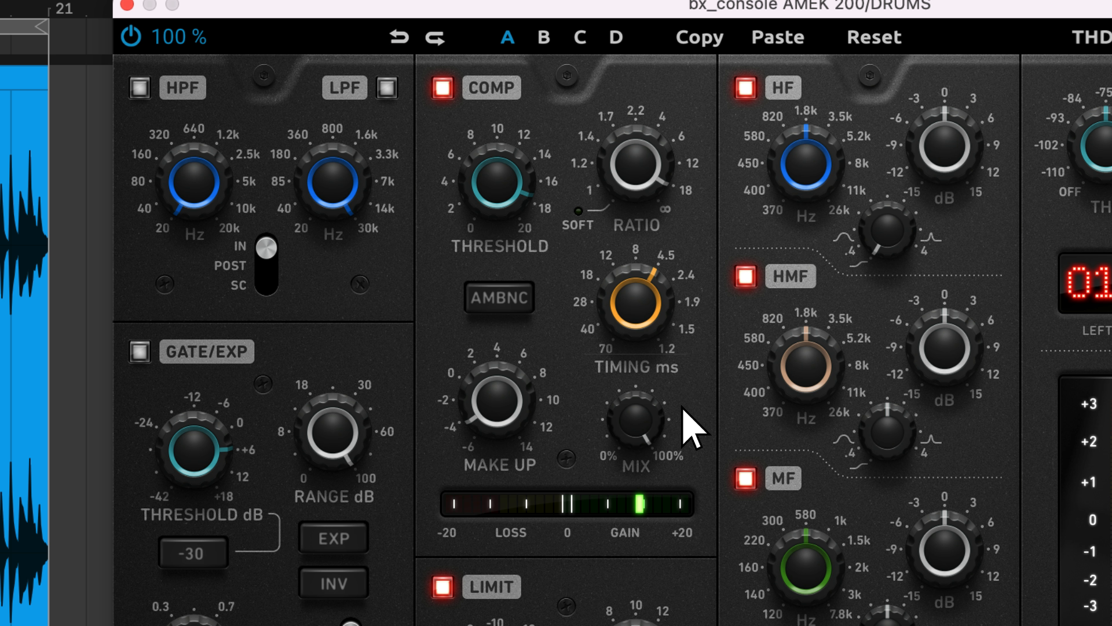
mouse_move(637, 421)
drag(637, 422, 664, 585)
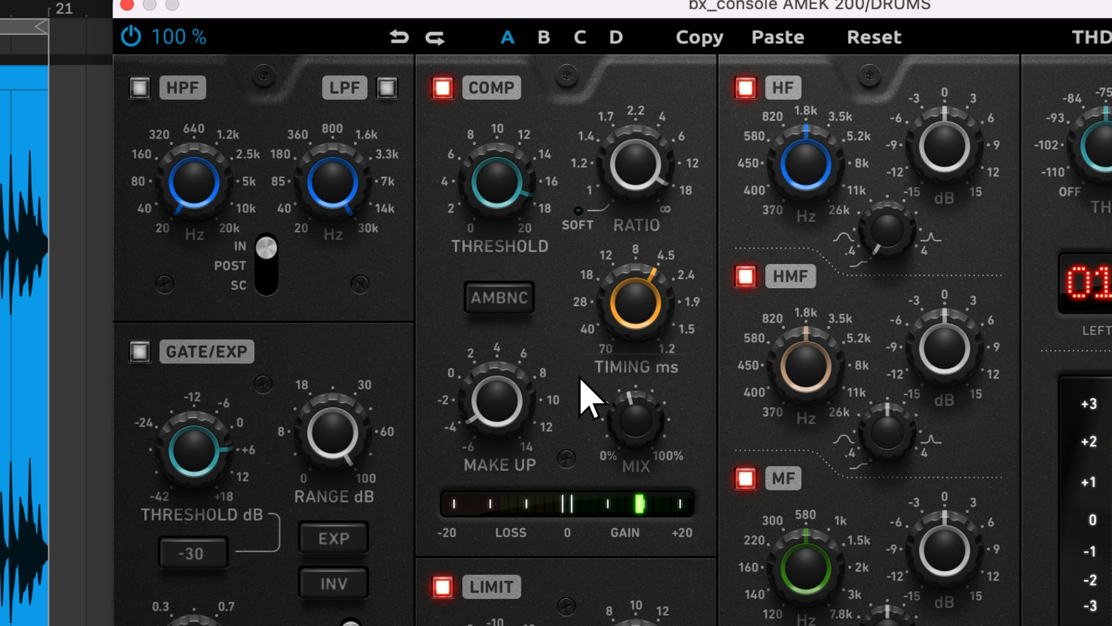
click(444, 90)
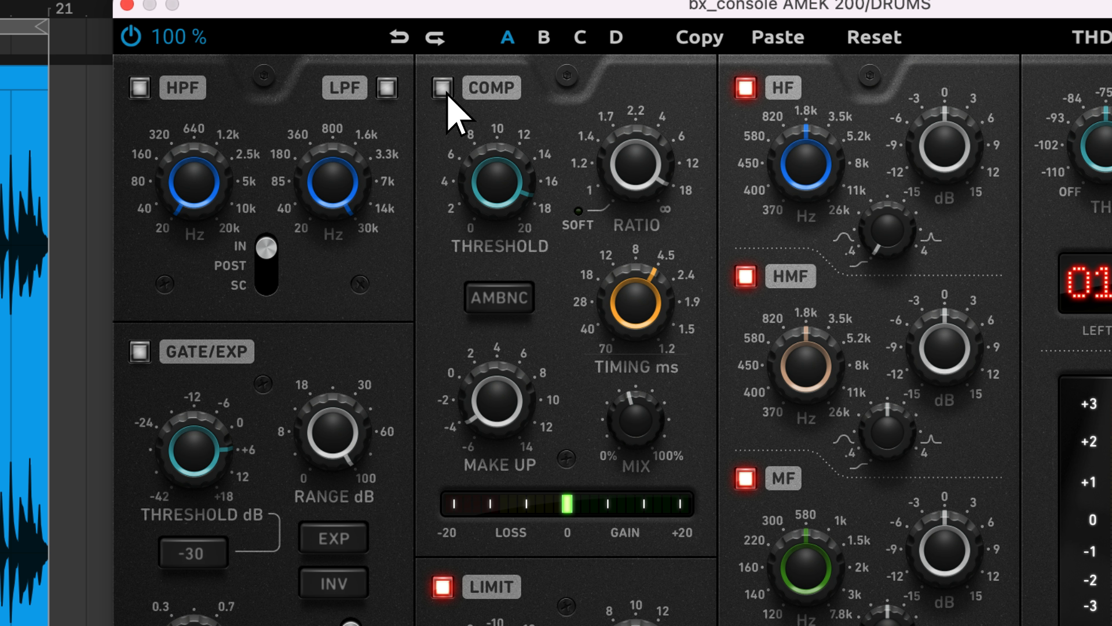
click(444, 89)
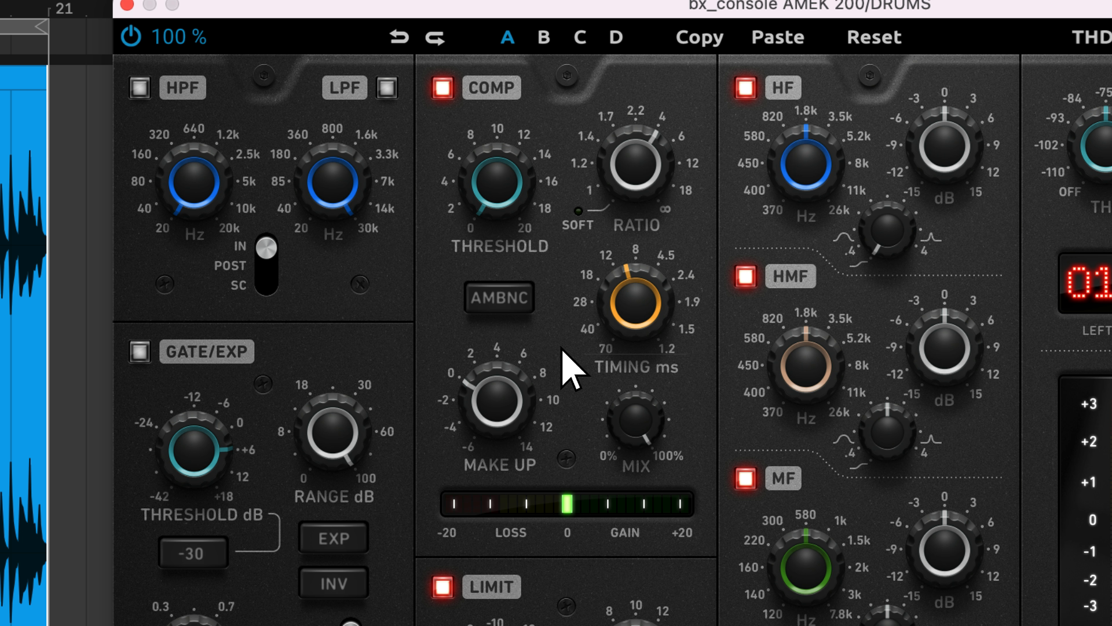
Step: Raise the drum compressor's threshold to about 6 and compare it with the compressor bypassed
drag(504, 206, 507, 124)
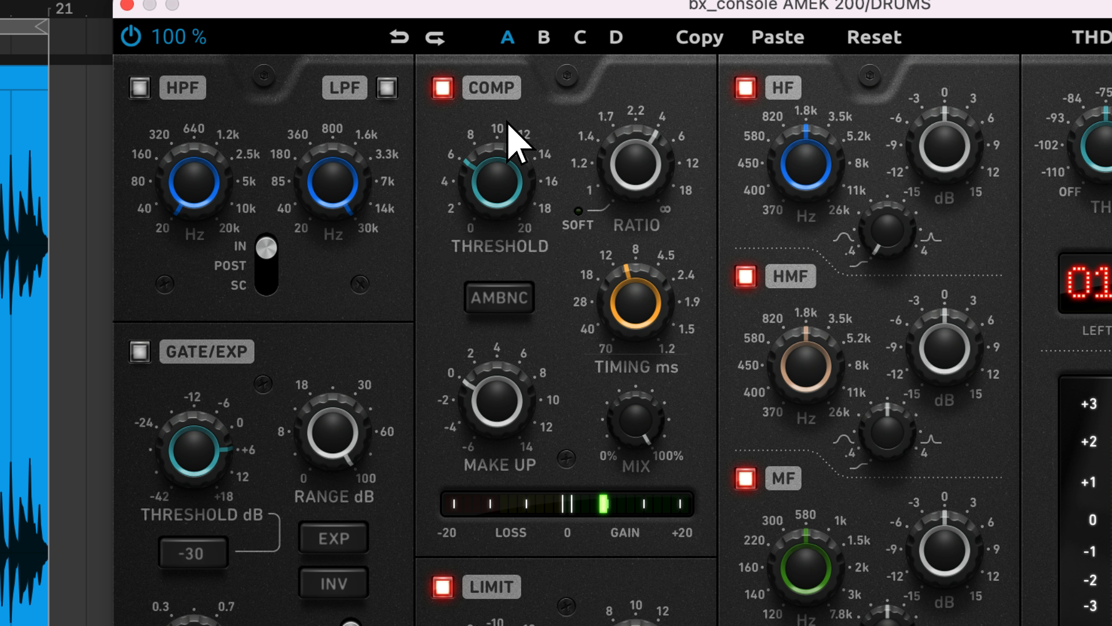
click(443, 87)
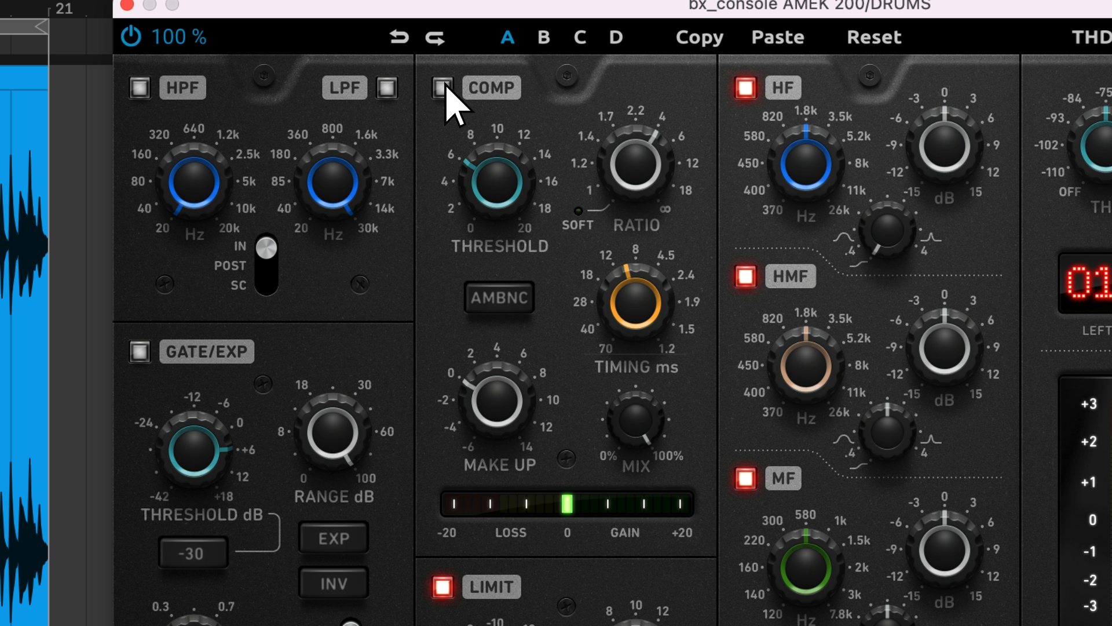
click(443, 88)
Step: Set the drum compressor's make-up gain to -2.0 dB and compare it with the compressor bypassed
drag(496, 398, 492, 415)
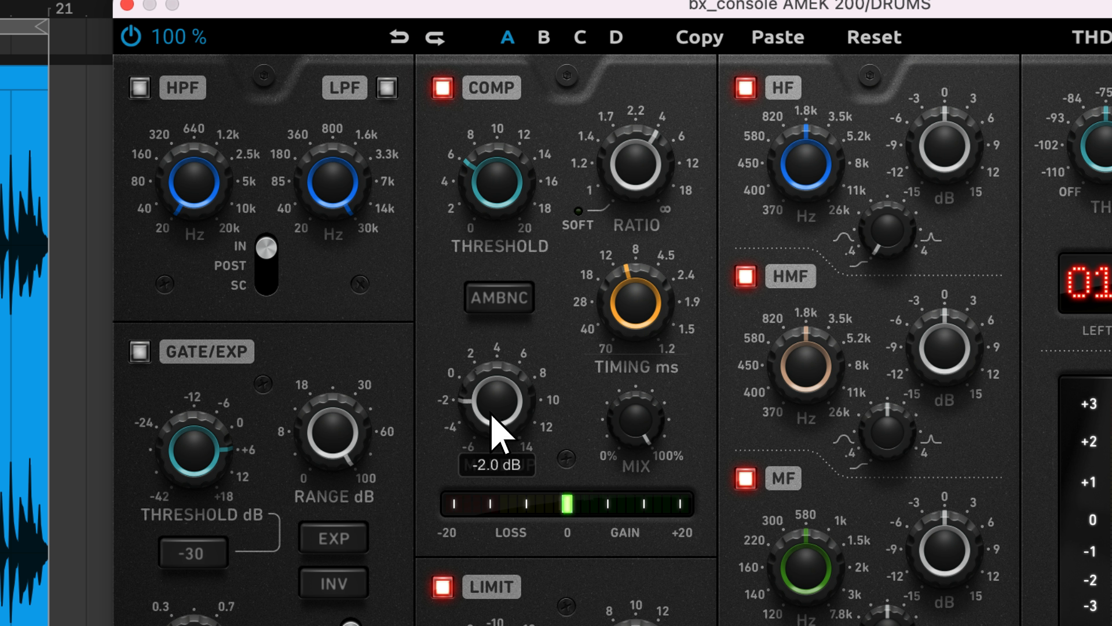
click(444, 88)
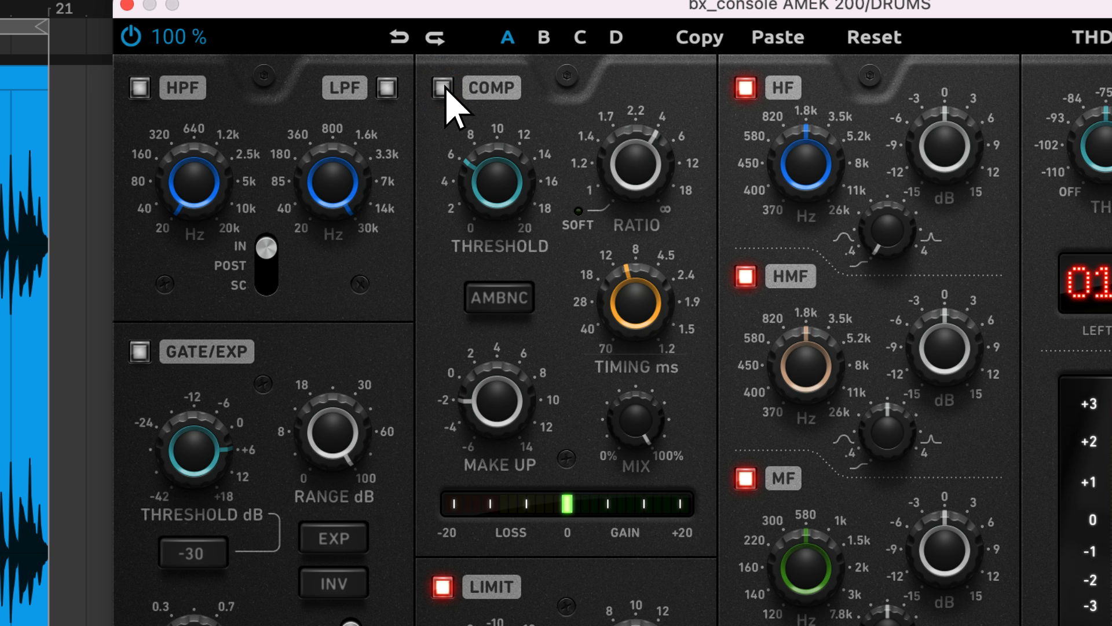
click(443, 88)
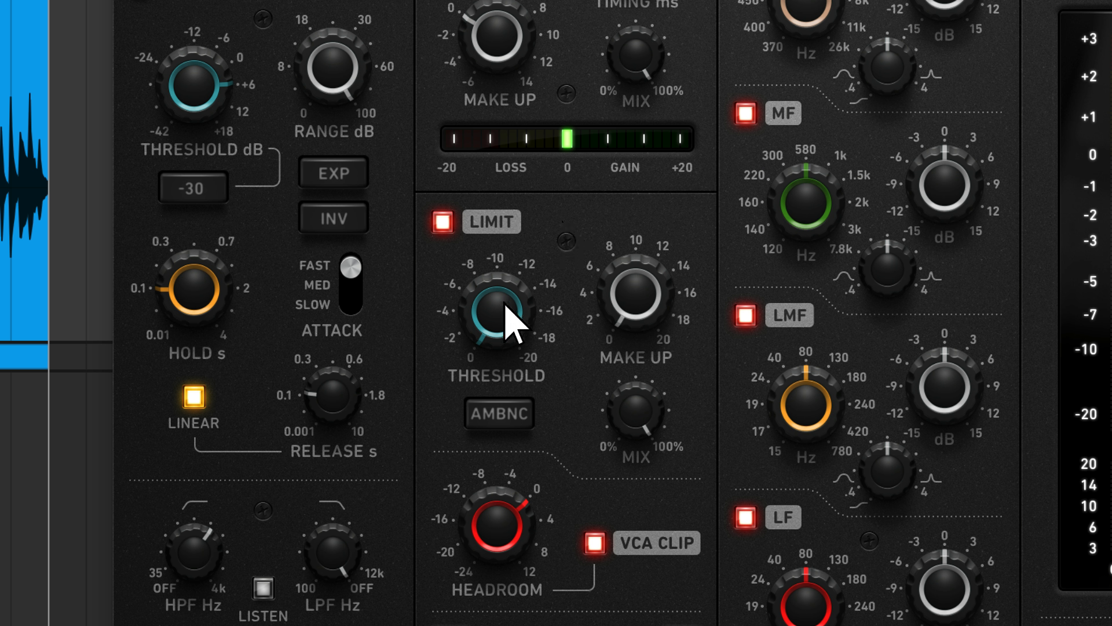
Step: Set the drum limiter's threshold to about -6 and make-up to about 3, and compare it with the limiter bypassed
drag(500, 331, 514, 248)
drag(646, 315, 644, 278)
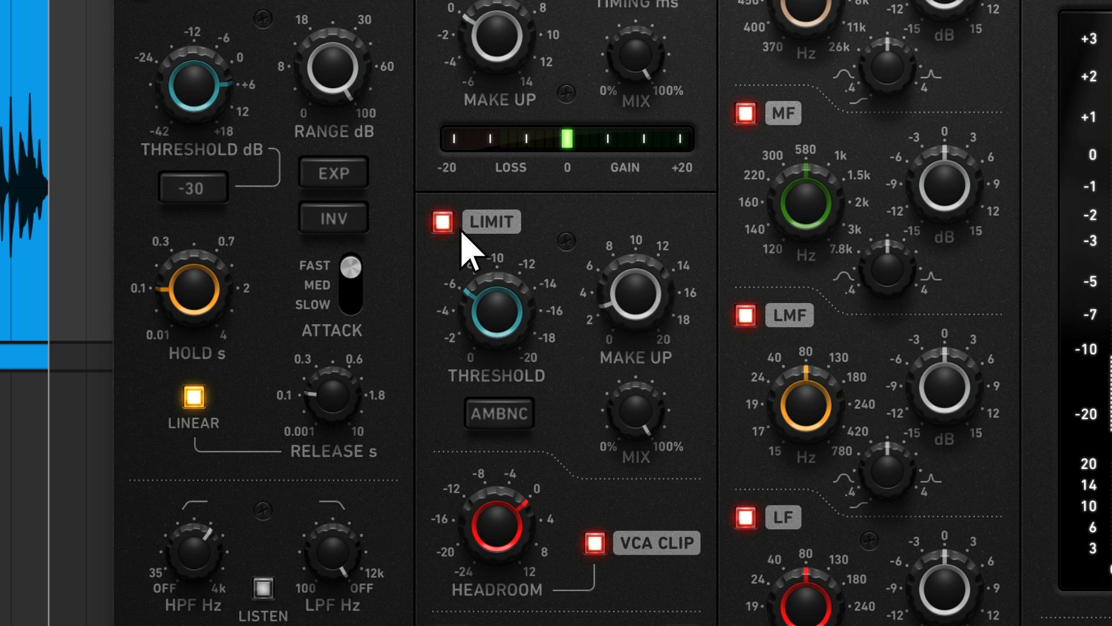
click(444, 222)
click(444, 222)
Step: Compare the drum limiter with AMBNC on and off, and try out its mix control
click(525, 422)
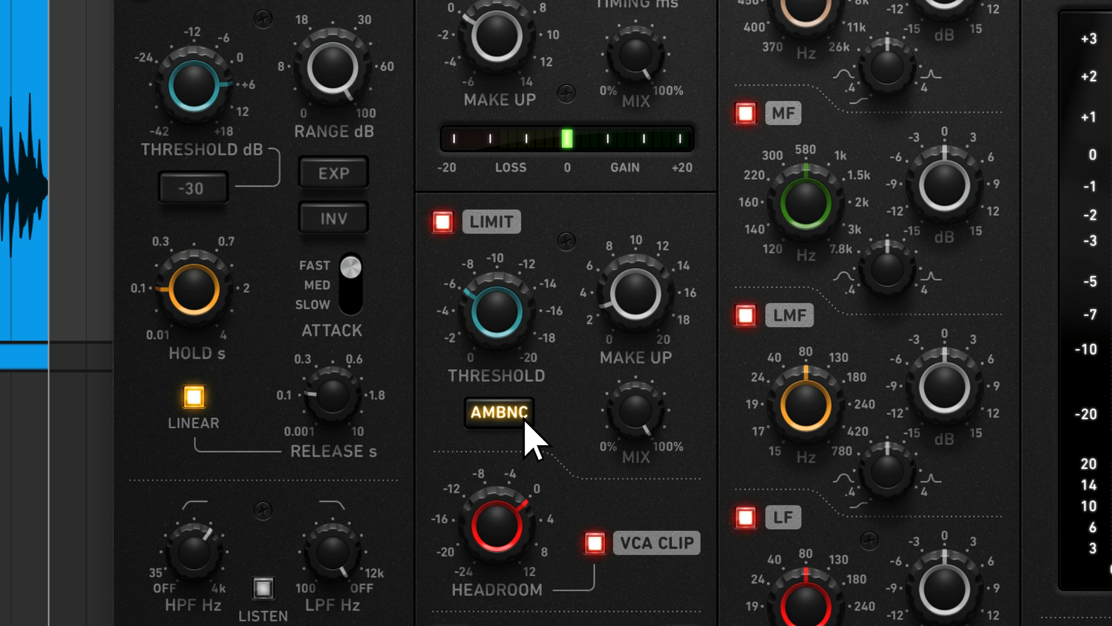
click(525, 421)
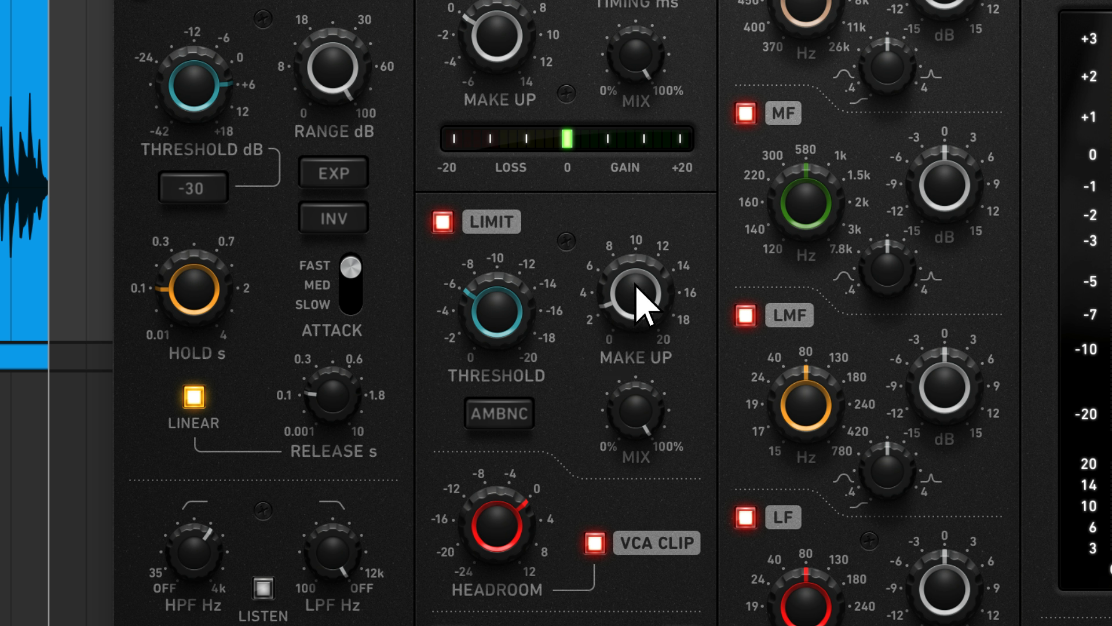
drag(638, 405, 681, 394)
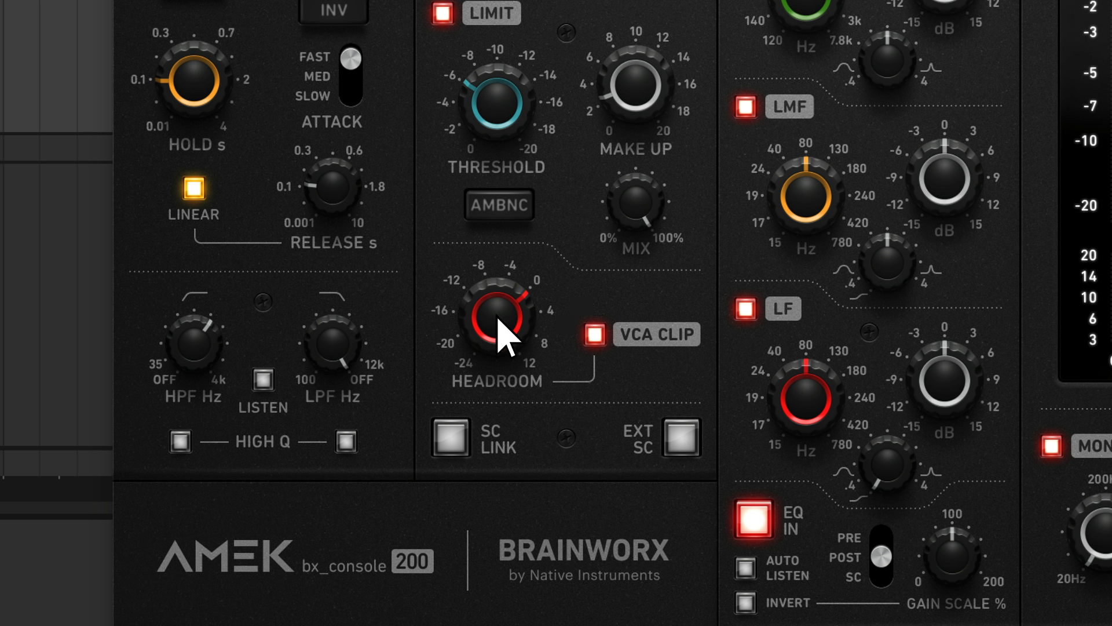
Step: Try the headroom at -24.0 dB and at about 0 dB, and set it to about -12 dB
drag(498, 319, 512, 517)
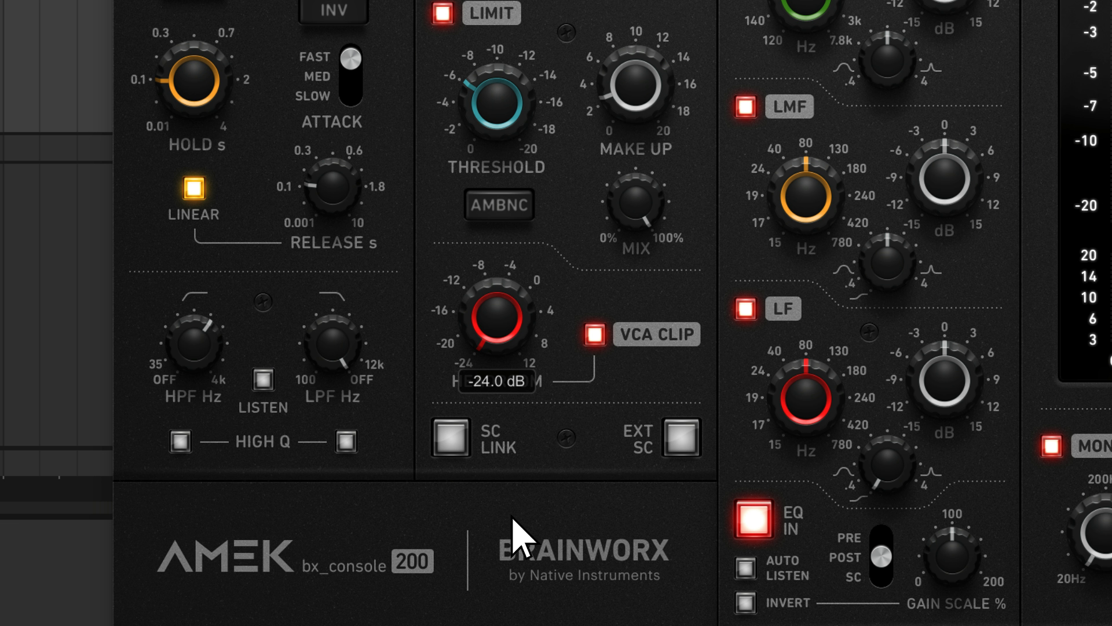
drag(512, 517, 525, 342)
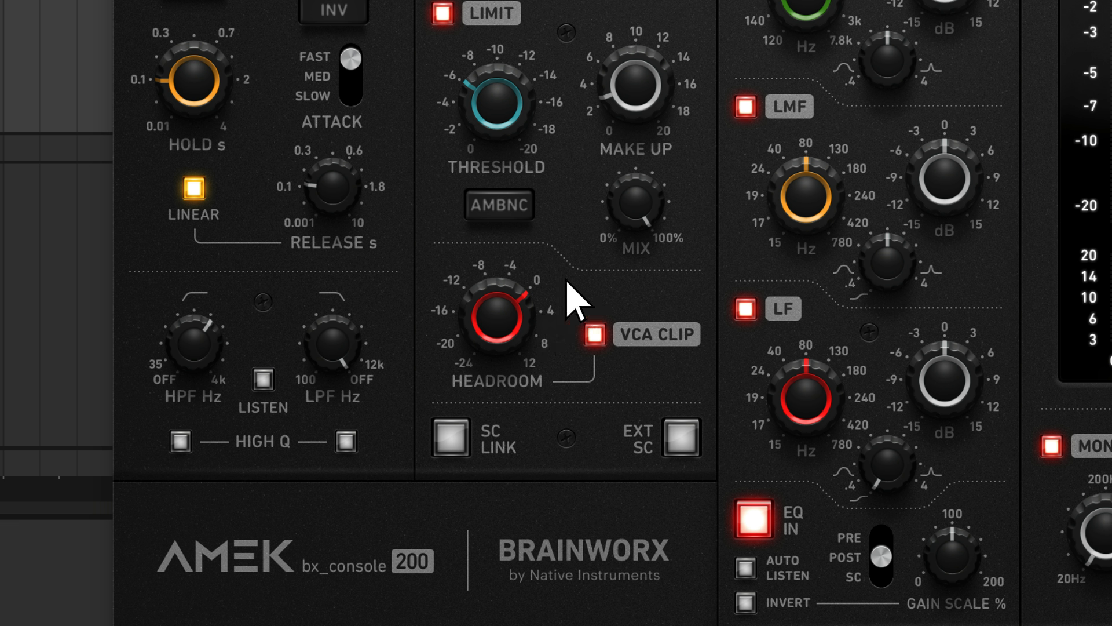
drag(508, 329, 511, 416)
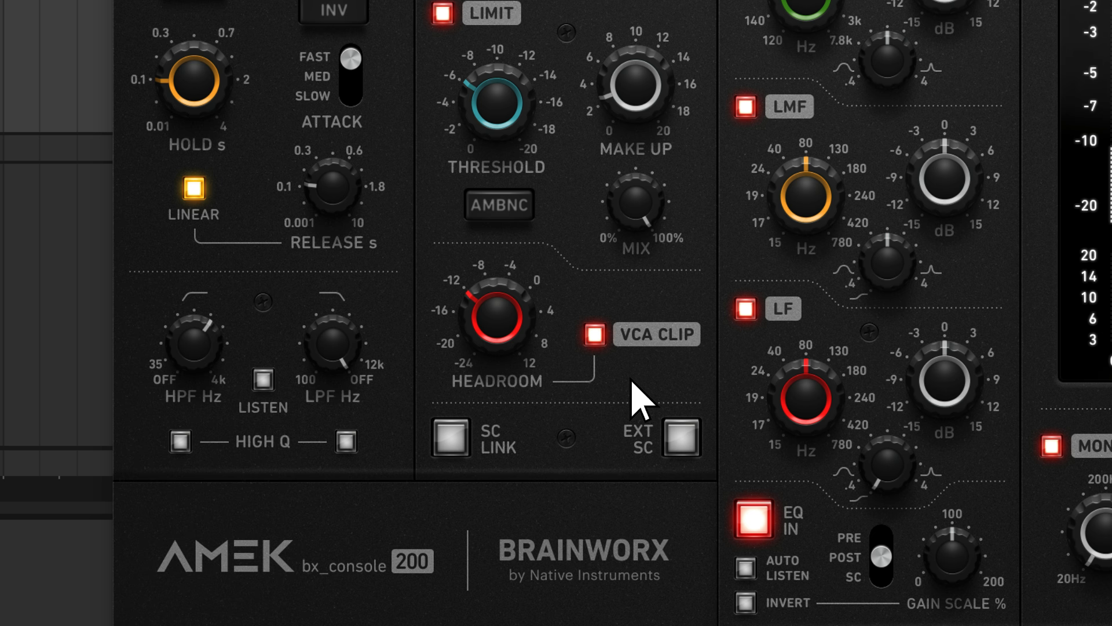
Step: Turn off VCA CLIP and raise the channel's output fader
click(595, 335)
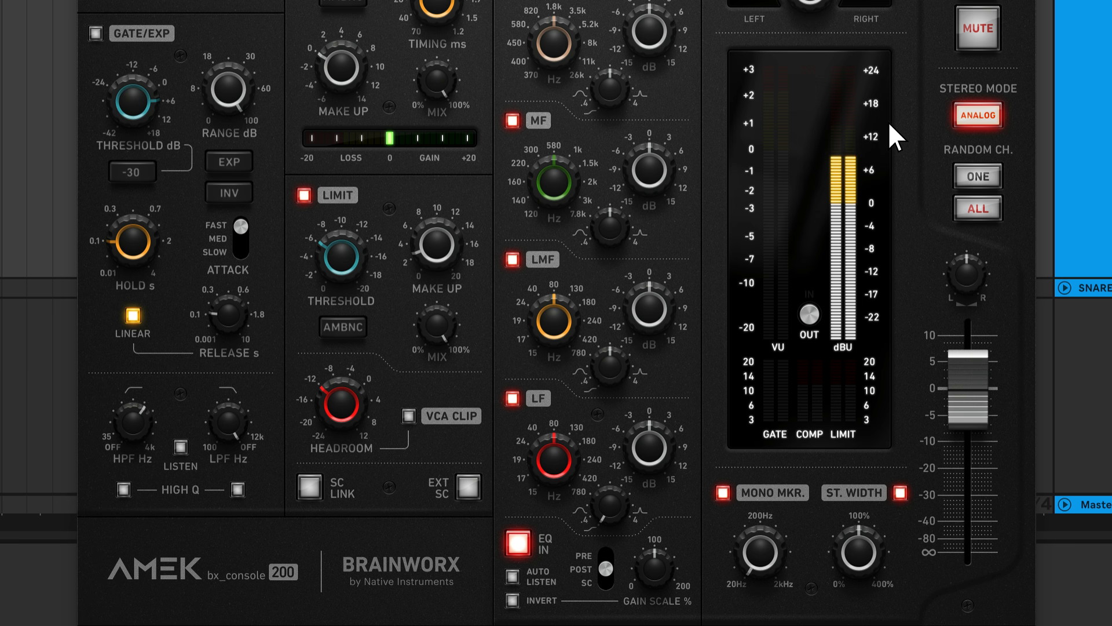
drag(961, 391, 970, 352)
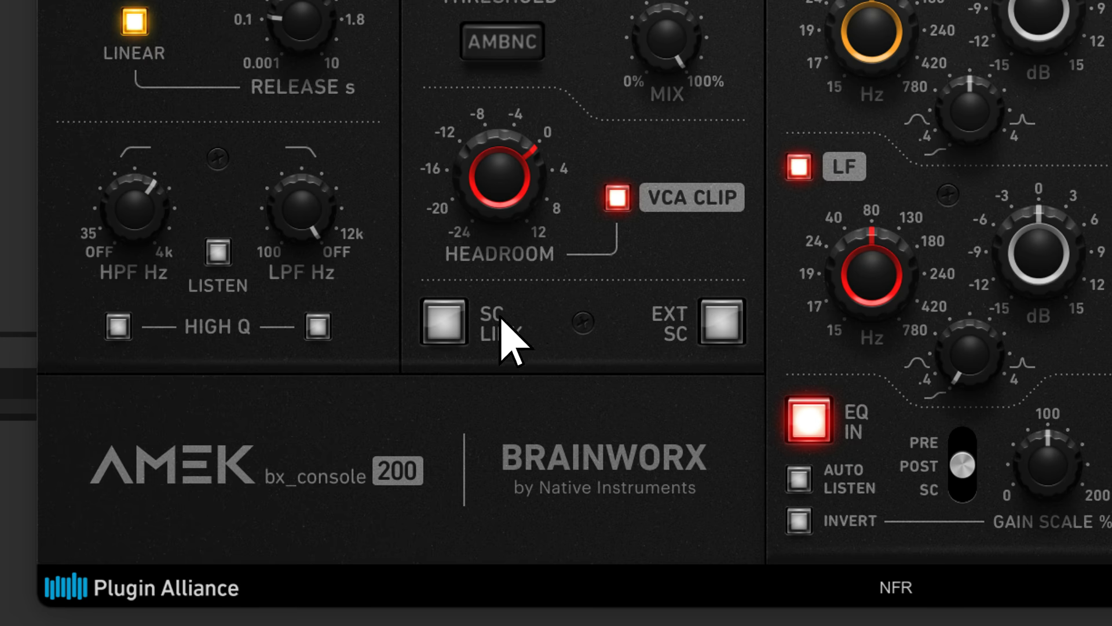
Step: Turn on SC LINK to link the dynamics sidechains
click(445, 334)
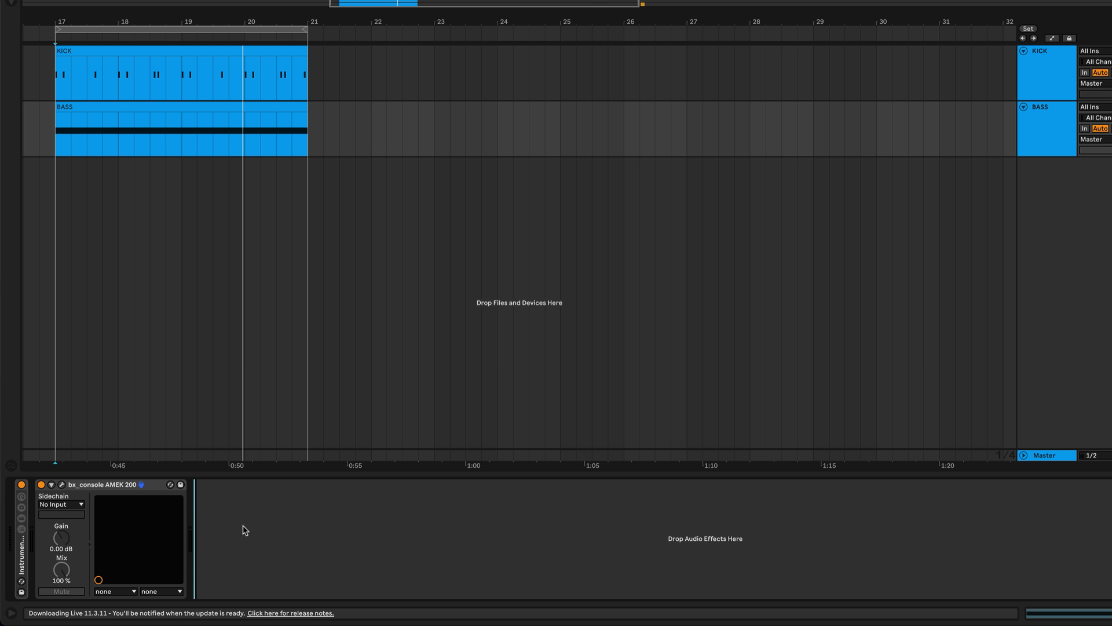
Step: Route KICK to the bass channel strip's sidechain input, turn on EXT SC in the plugin and start playback
click(79, 505)
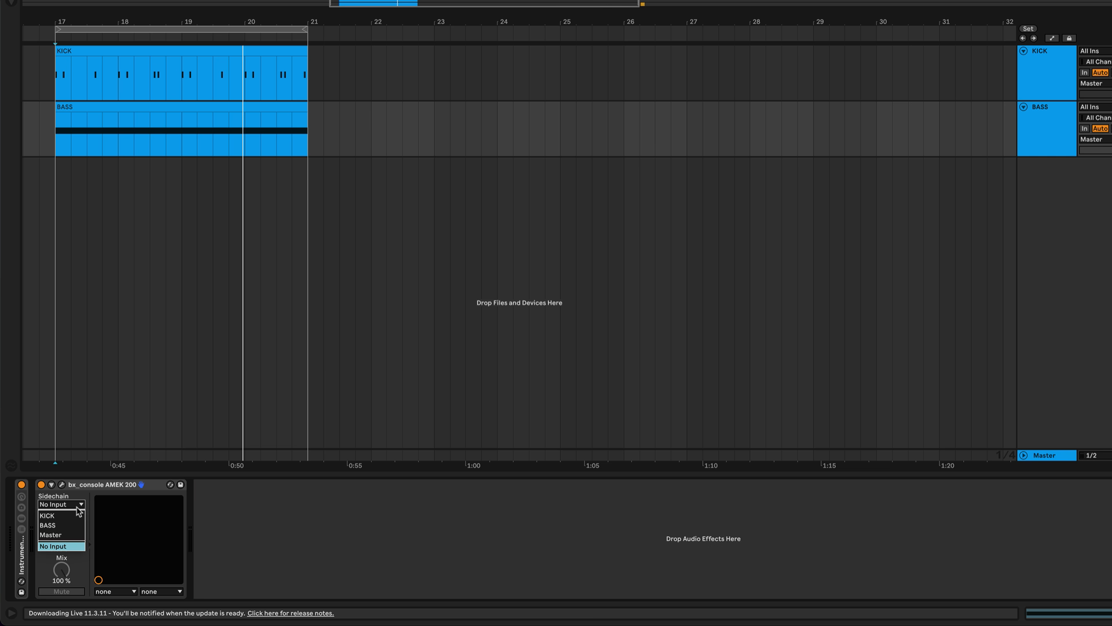
click(76, 520)
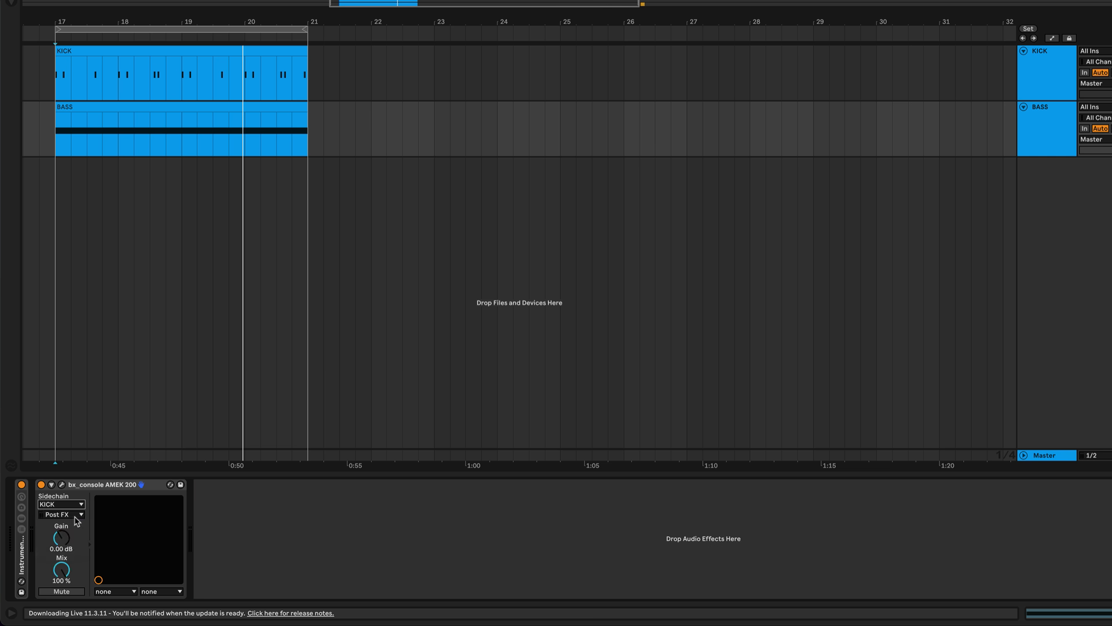
click(61, 485)
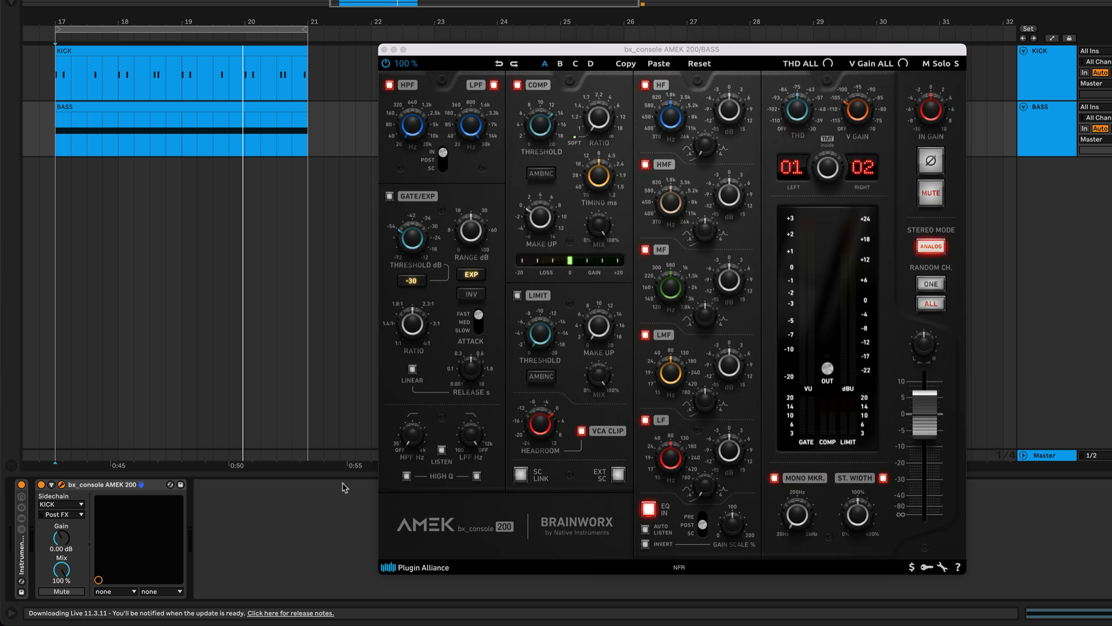
click(618, 475)
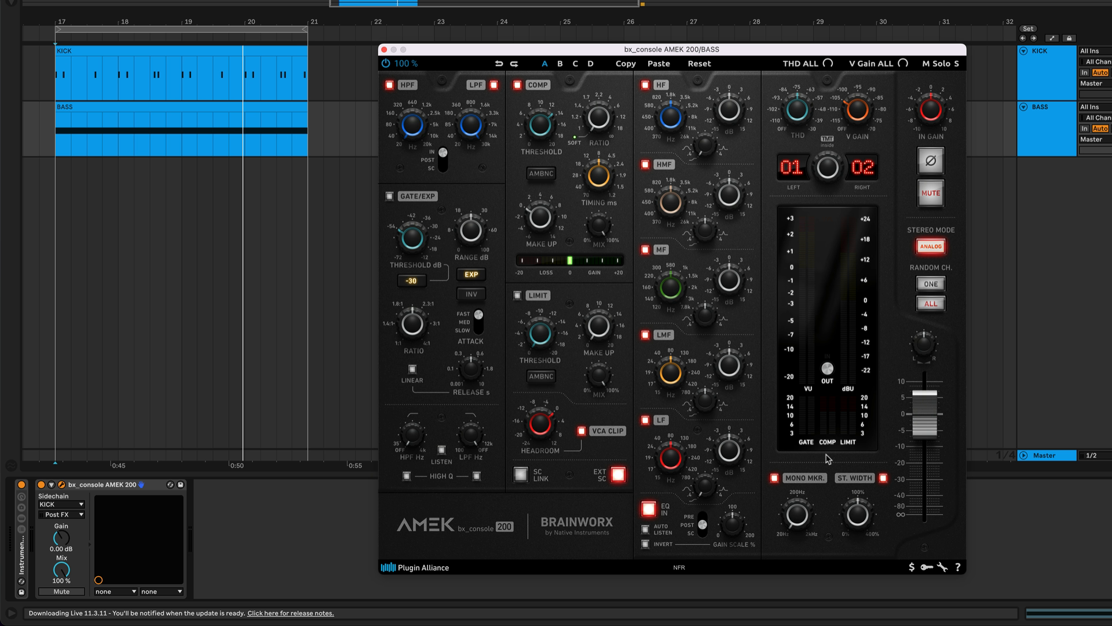
key(space)
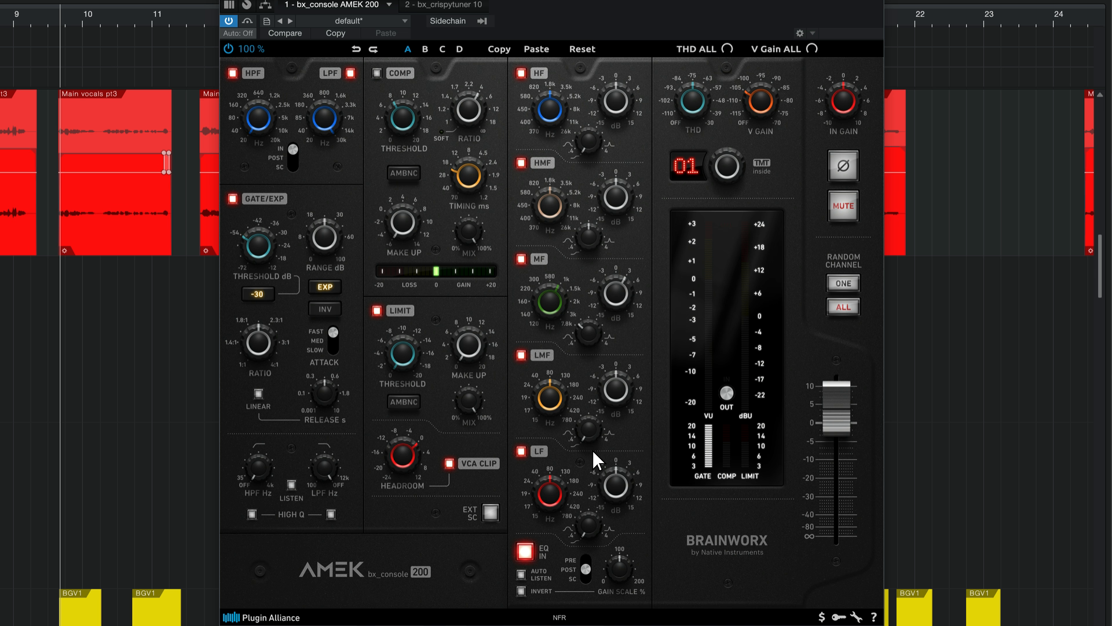
Step: Play the main vocal with flat EQ and with adjusted HMF and LF bands, and compare it with the EQ switched off
key(space)
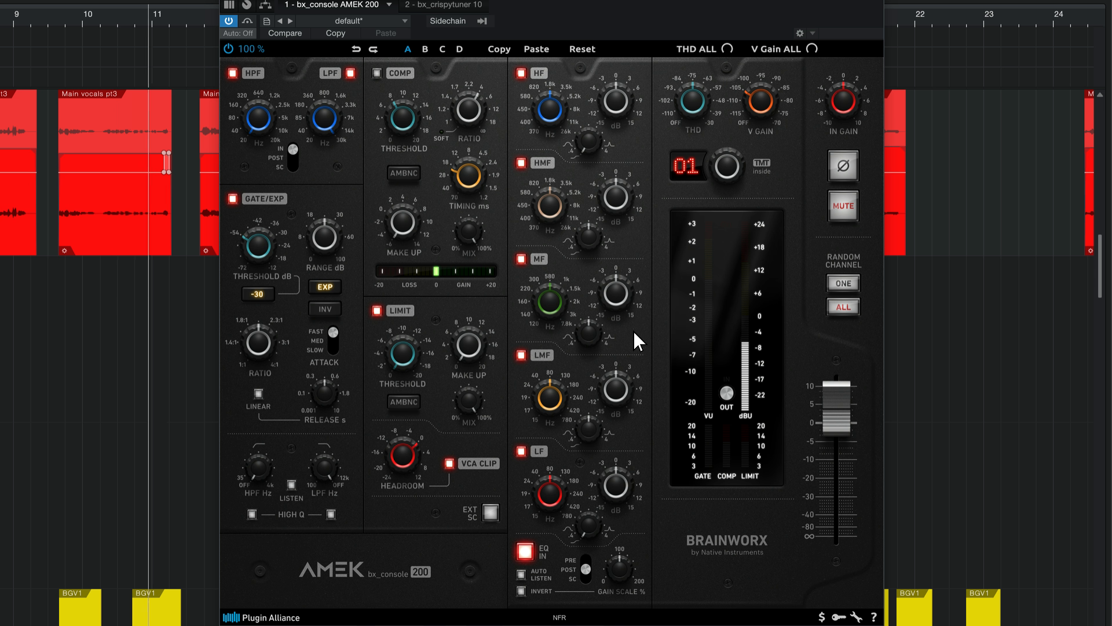
key(space)
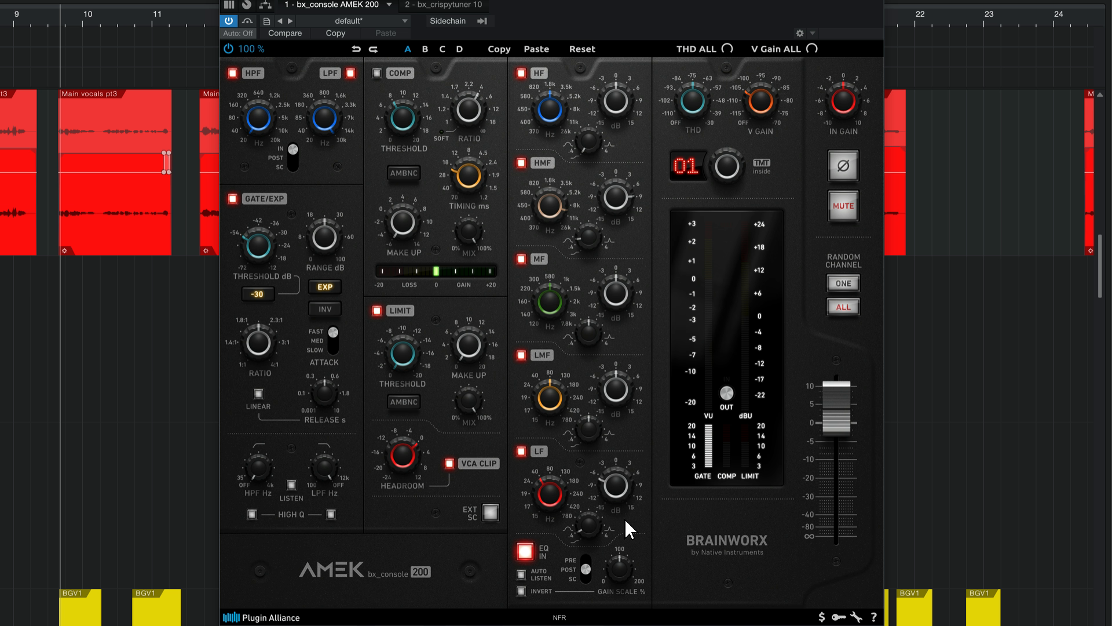
key(space)
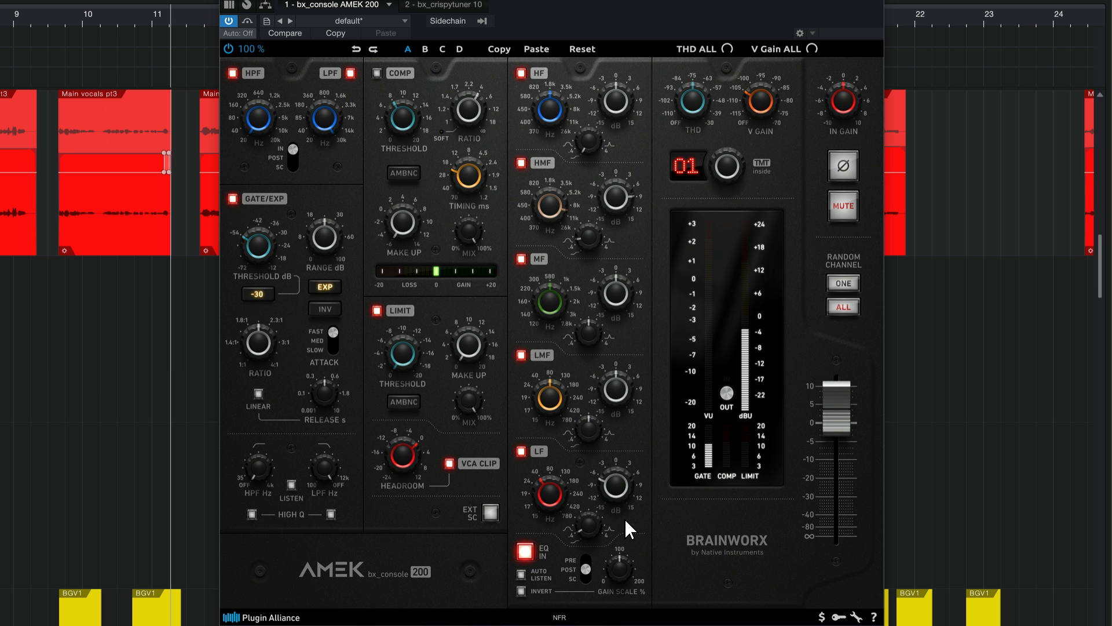
click(524, 551)
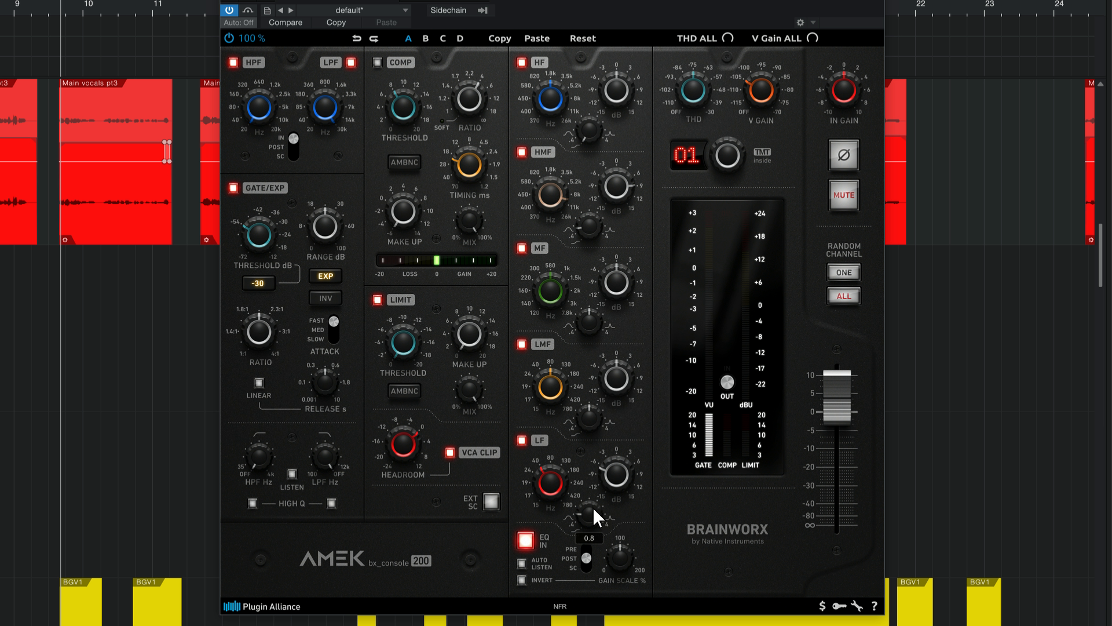
Step: Raise the LF band's Q and play the vocal with AUTO LISTEN on
drag(592, 505, 603, 439)
key(space)
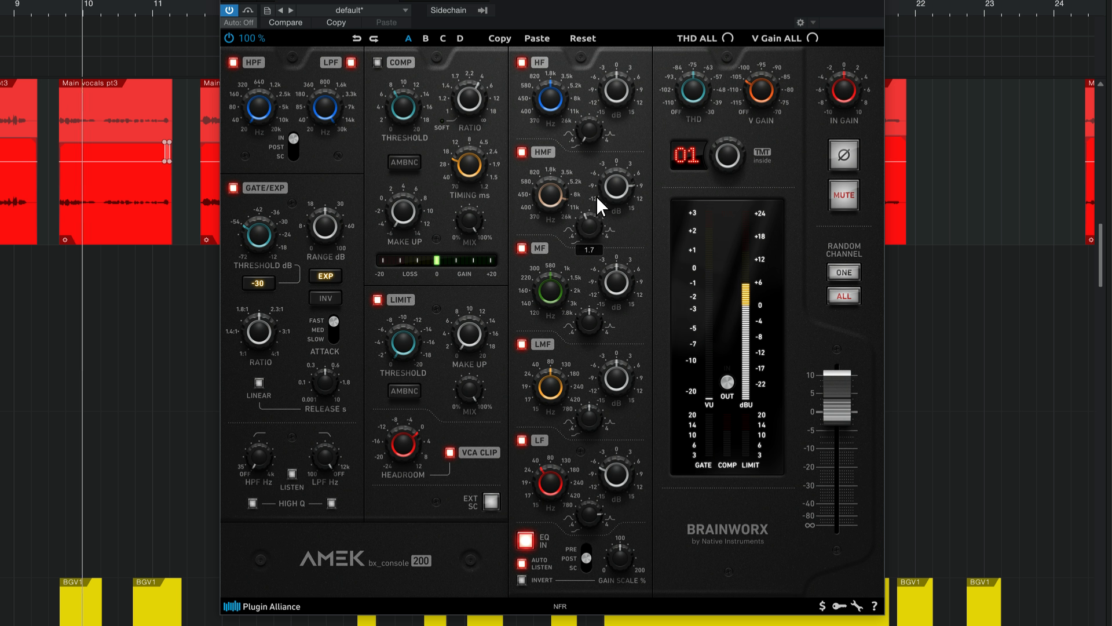
Step: Set the HMF band's frequency to about 7.20 kHz and turn on INVERT for the EQ
mouse_move(547, 202)
mouse_down()
mouse_move(553, 269)
mouse_move(559, 205)
mouse_up()
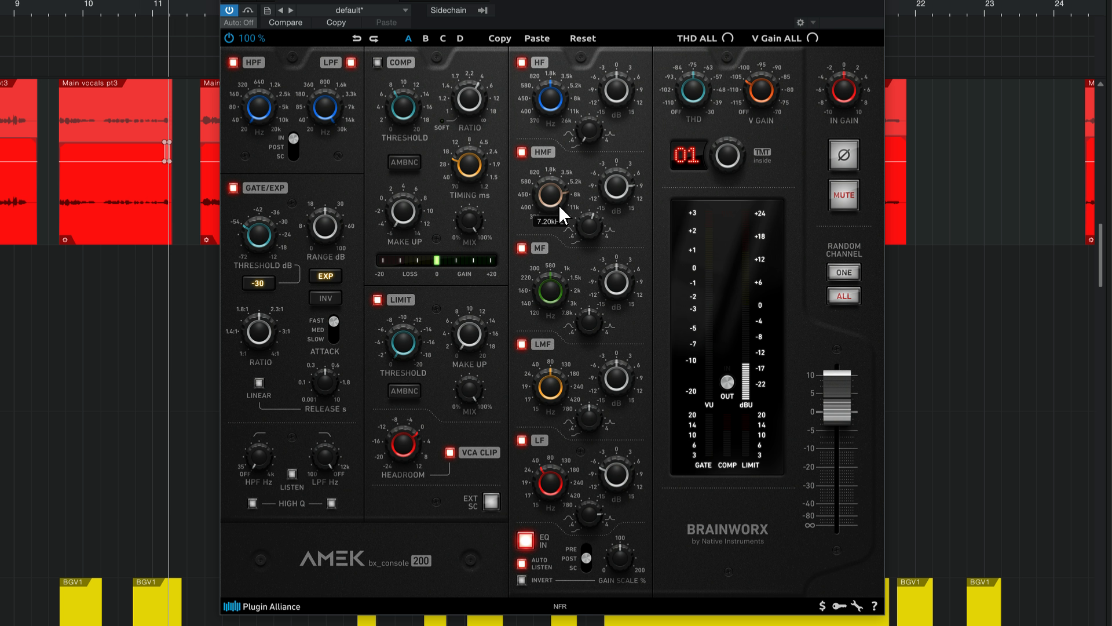
click(522, 579)
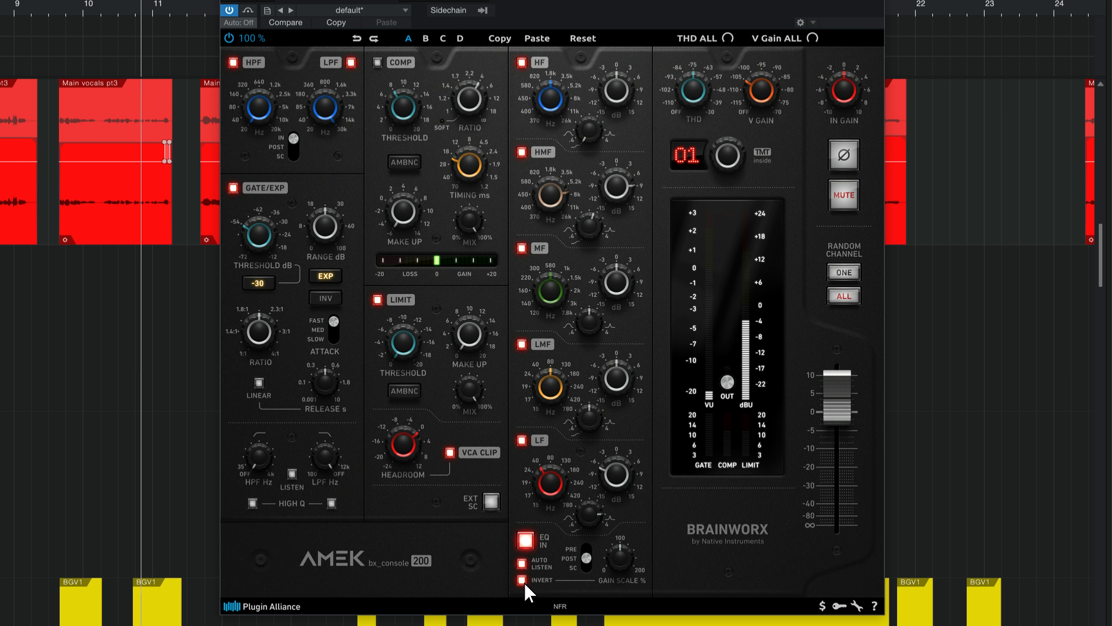
Step: Turn off INVERT for the EQ and sweep the EQ's GAIN SCALE while playing the main vocal
click(524, 581)
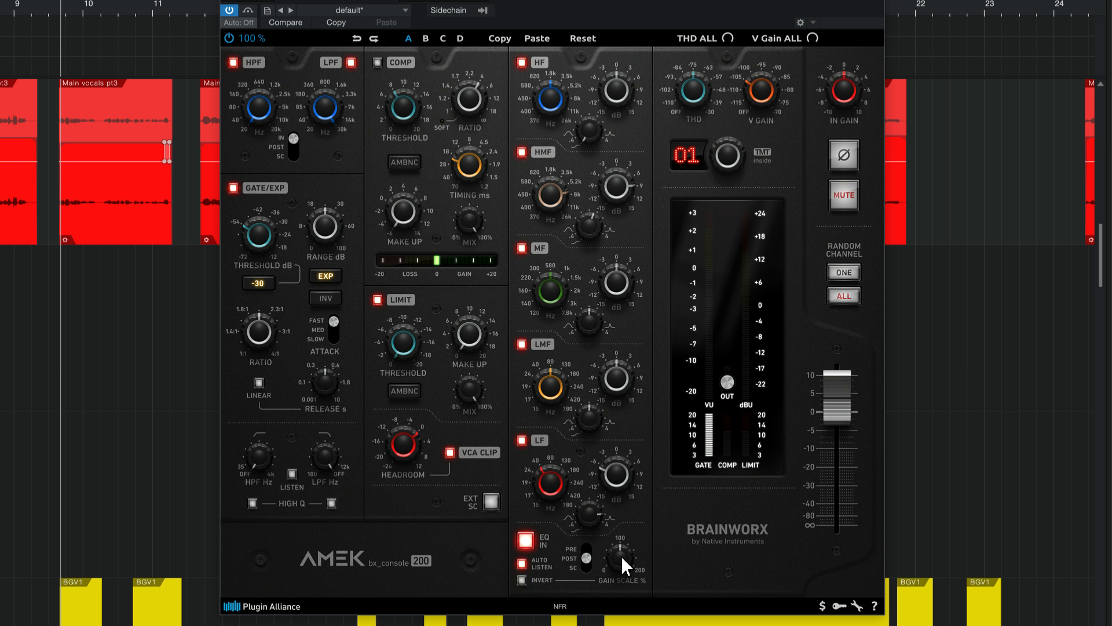
mouse_move(621, 556)
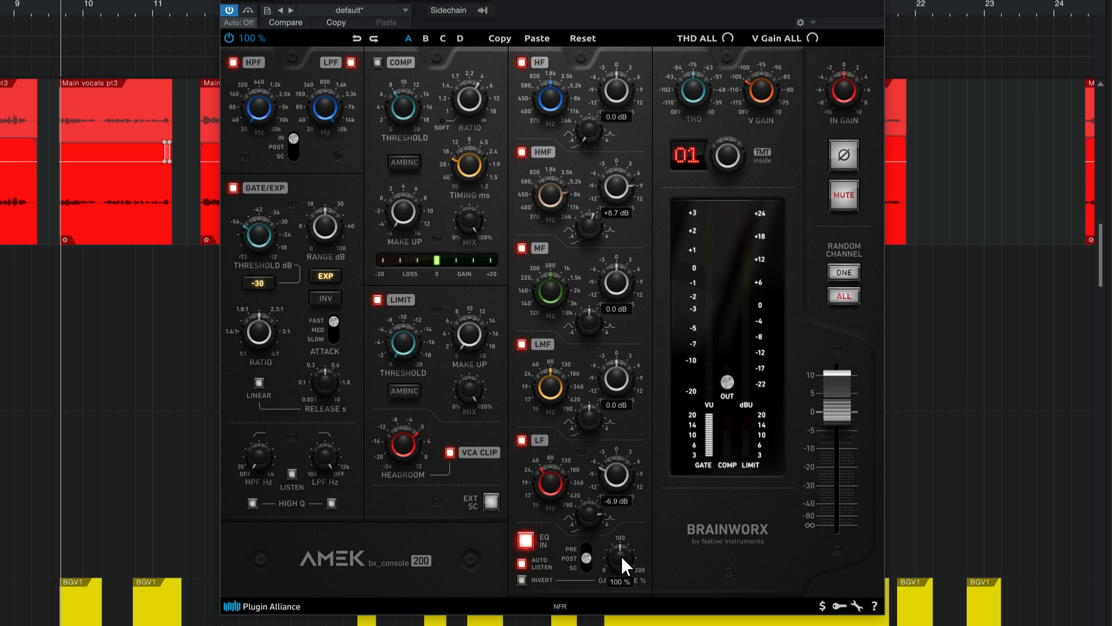
drag(621, 551, 634, 473)
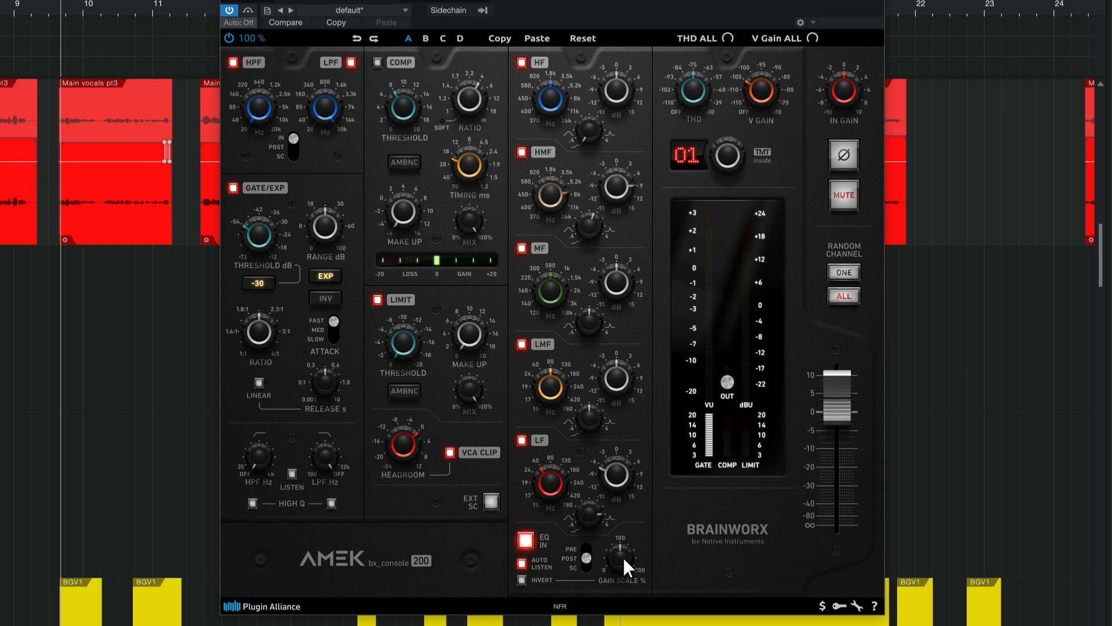
key(space)
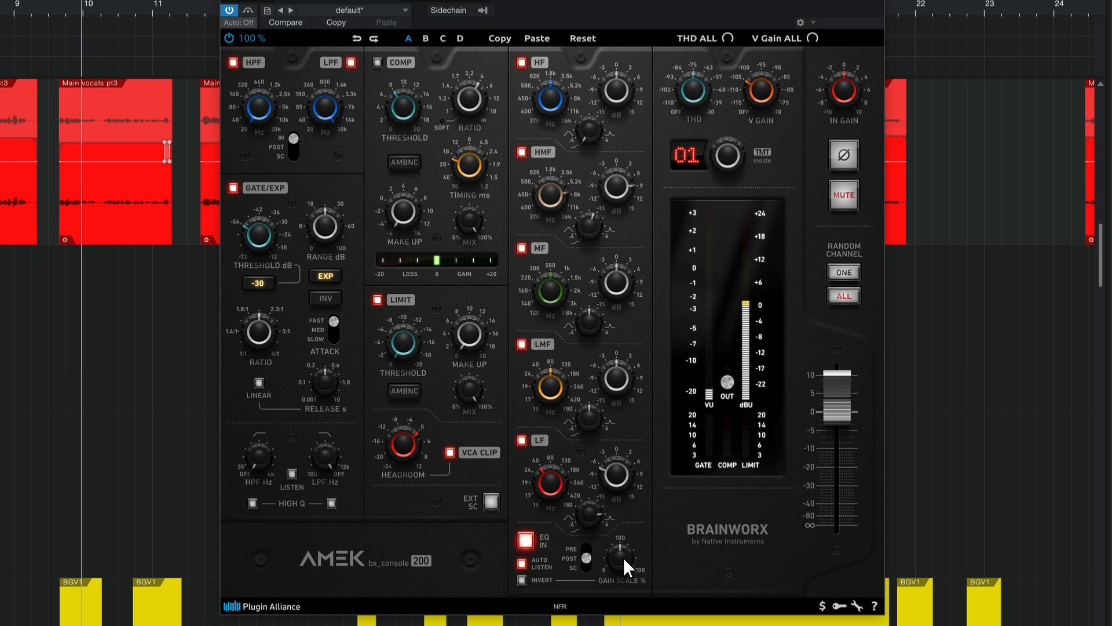
mouse_move(623, 558)
mouse_down()
mouse_move(632, 503)
mouse_move(619, 556)
mouse_up()
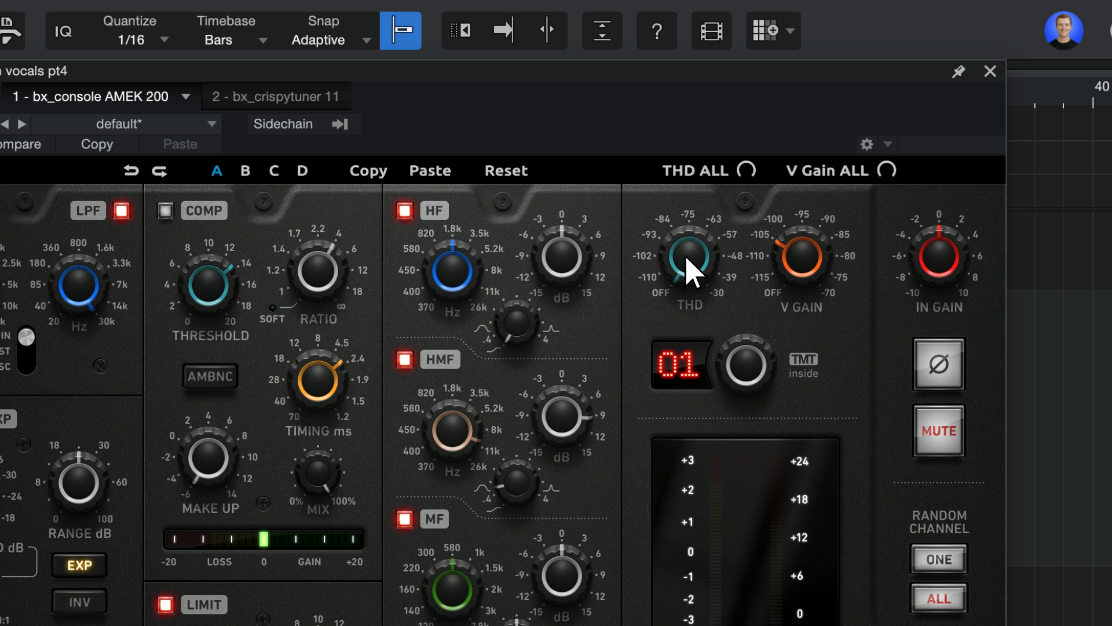
Step: Sweep the THD amount and the V GAIN level on the main vocal strip and listen to the added distortion and noise
drag(689, 268, 707, 315)
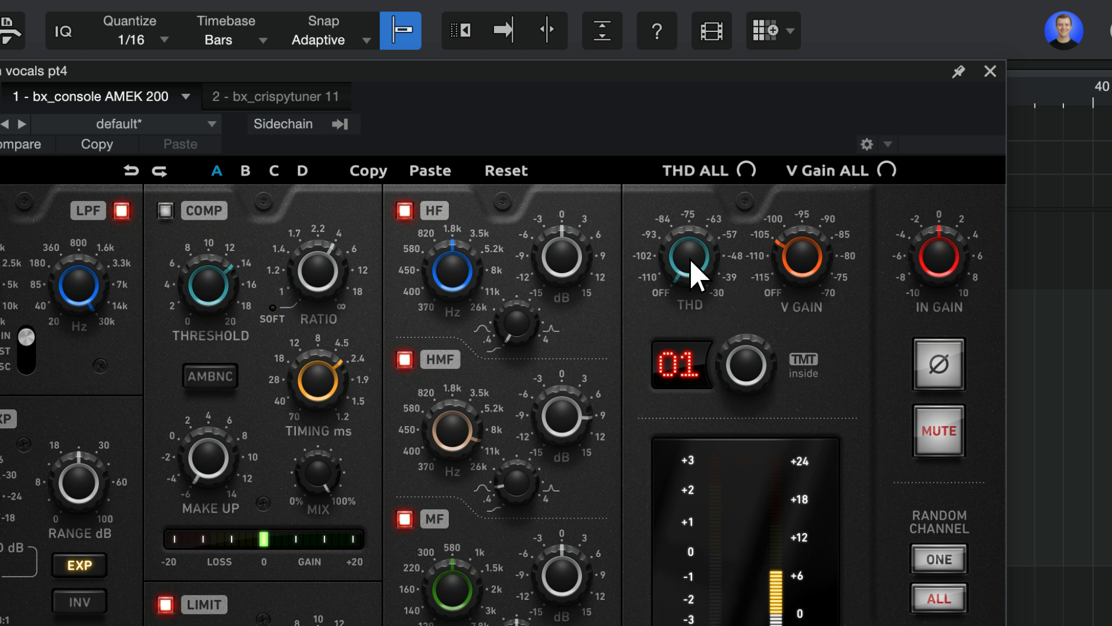
drag(691, 260, 695, 54)
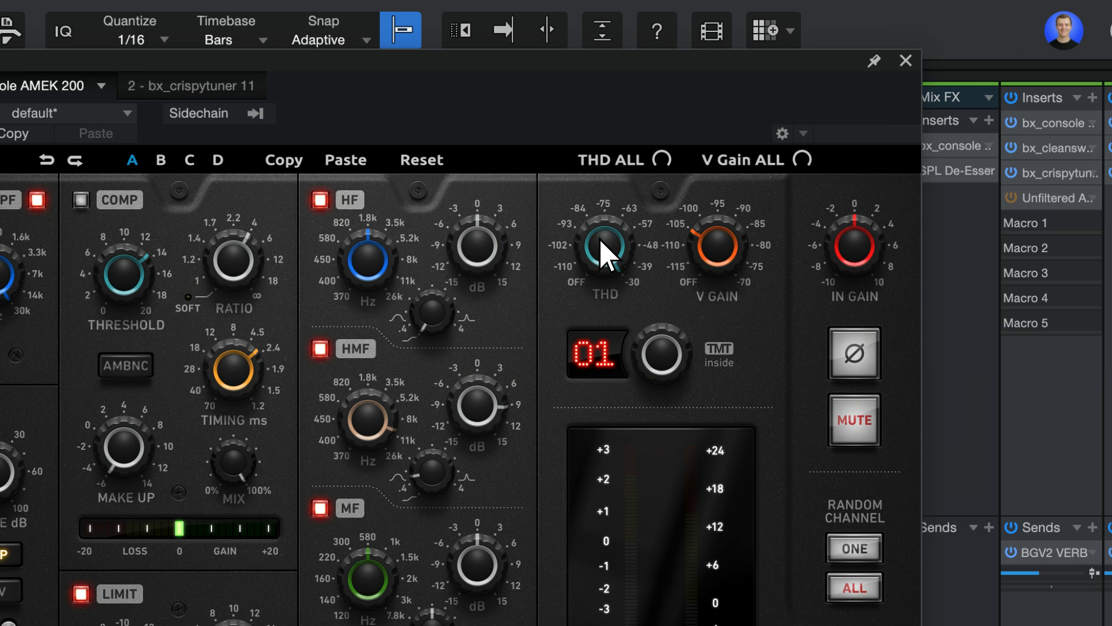
drag(720, 253, 727, 99)
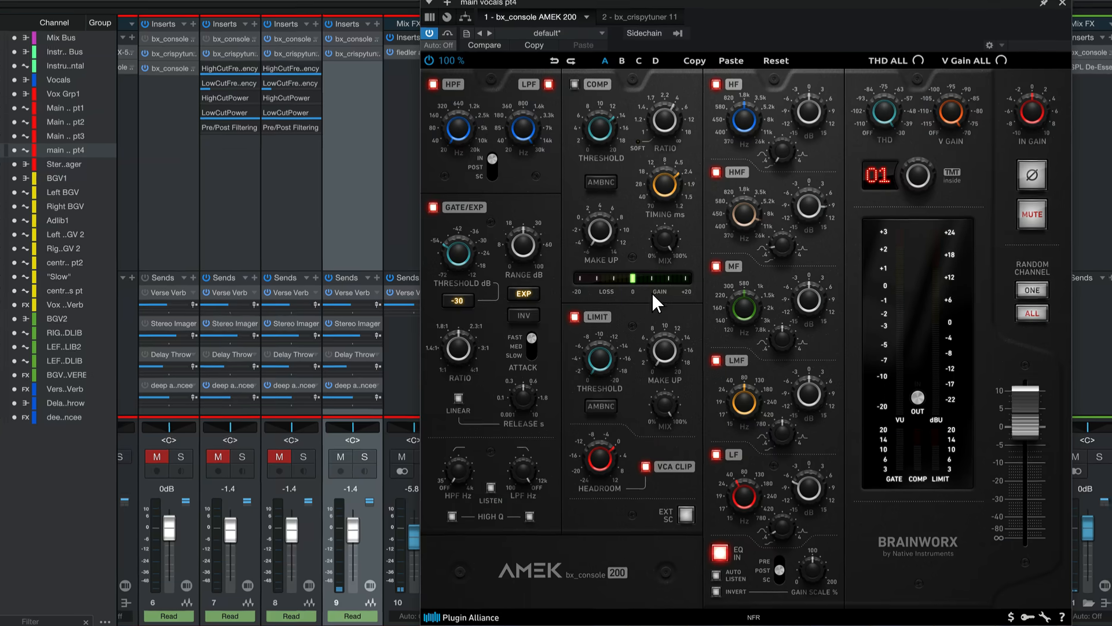
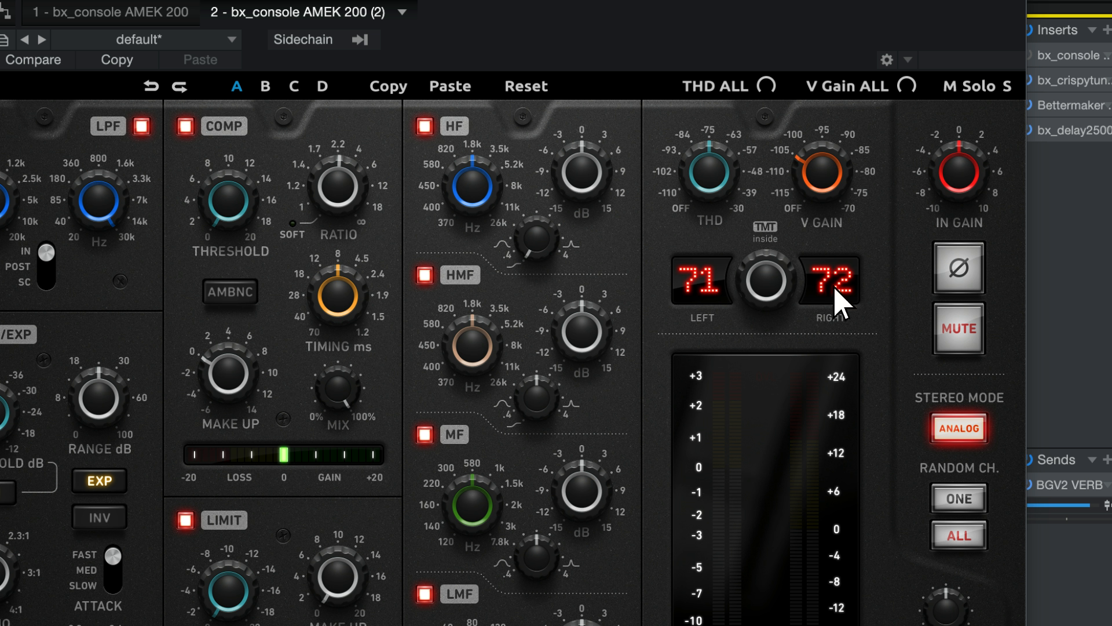
Step: Assign a random TMT channel pair to the Mix Bus strip and switch its stereo mode to DIGITAL
click(964, 506)
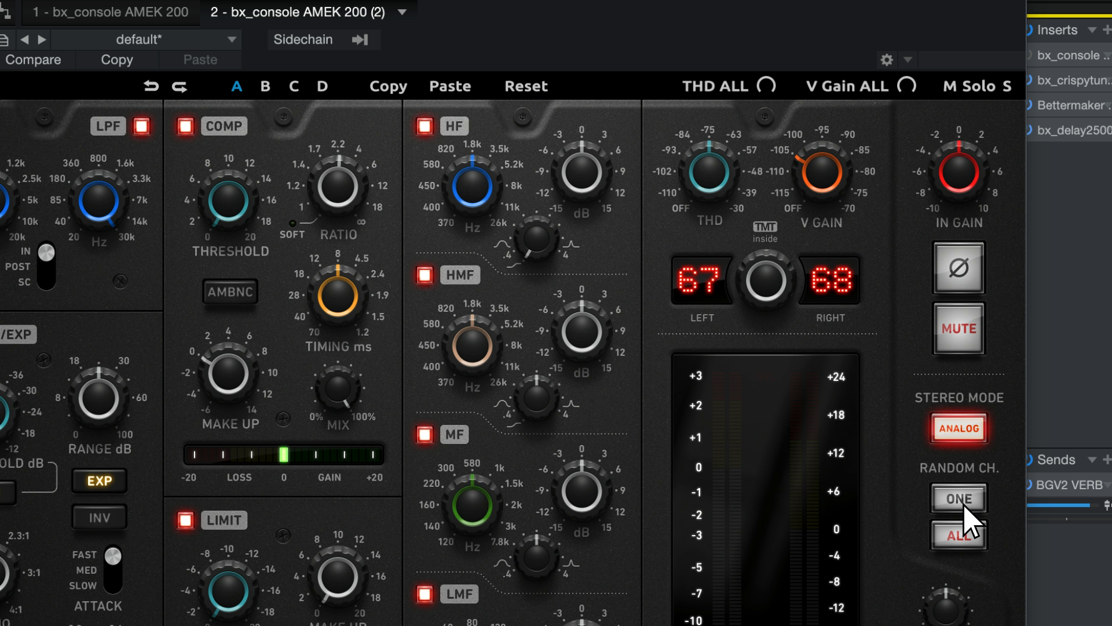
click(964, 432)
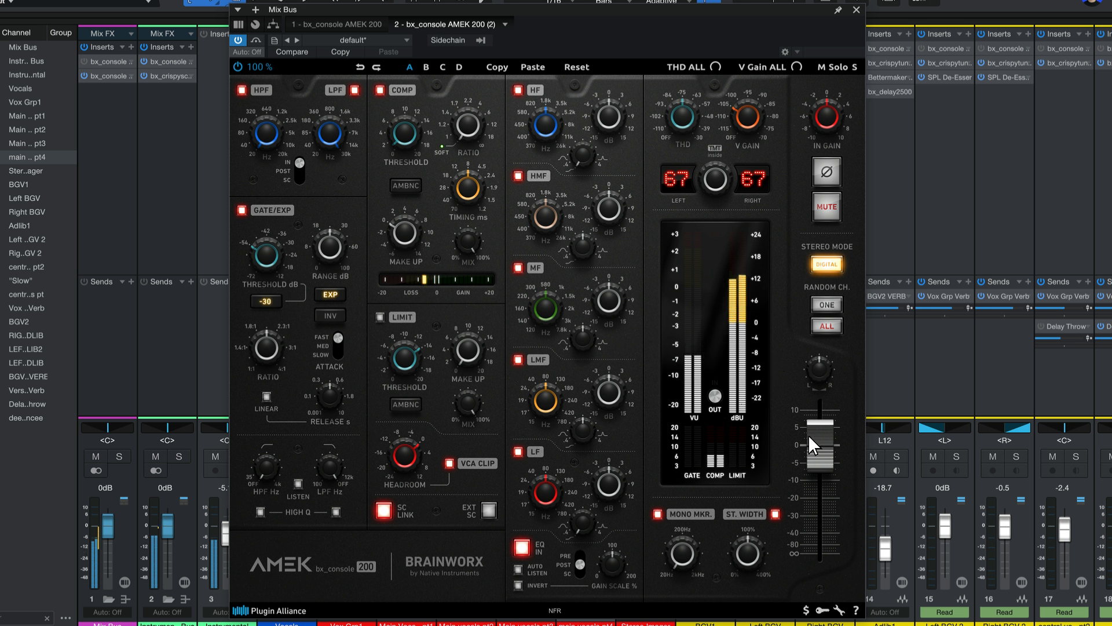
Step: Raise the Mix Bus strip's output fader during playback and reset it to its default level
drag(821, 444, 824, 397)
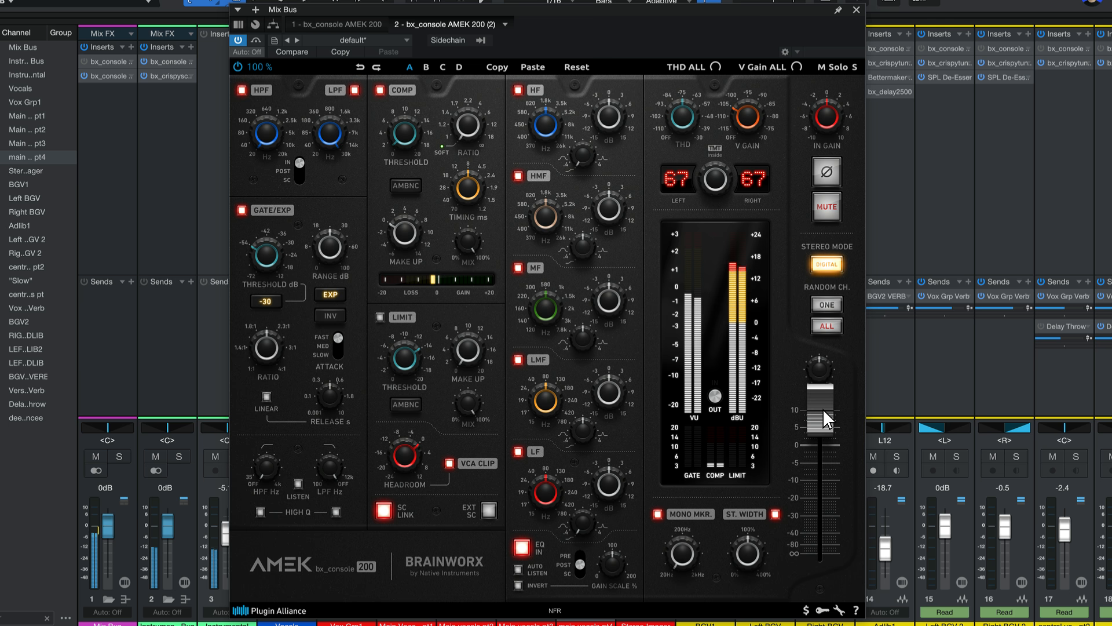
double_click(822, 409)
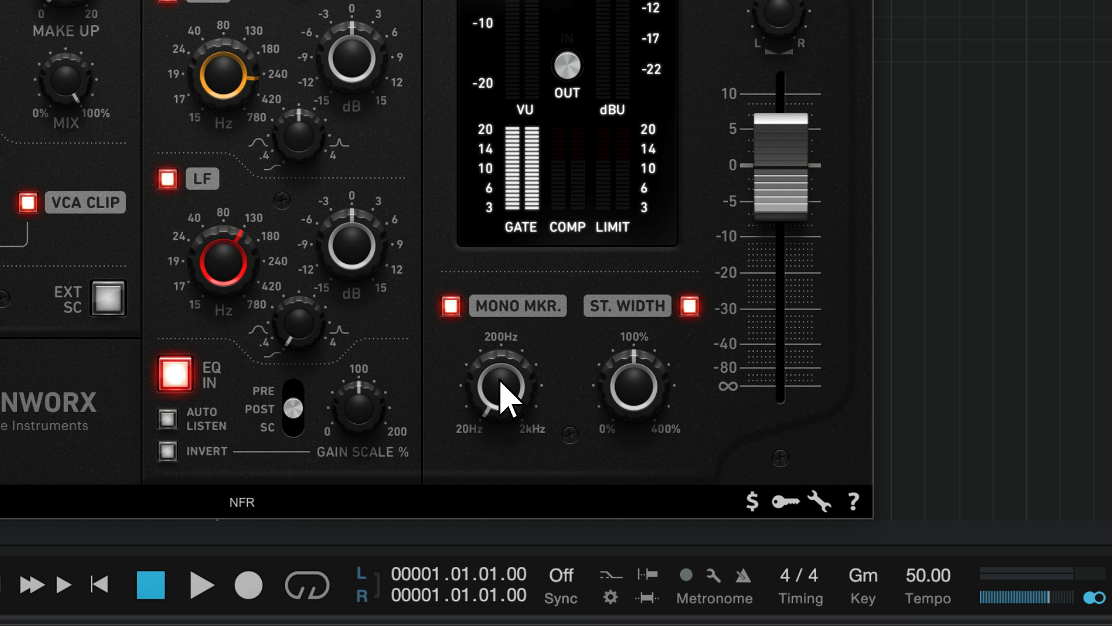
Step: Set the MONO MKR. frequency to about 200 Hz and compare the mix with it off and on
drag(500, 382, 506, 277)
key(space)
click(451, 306)
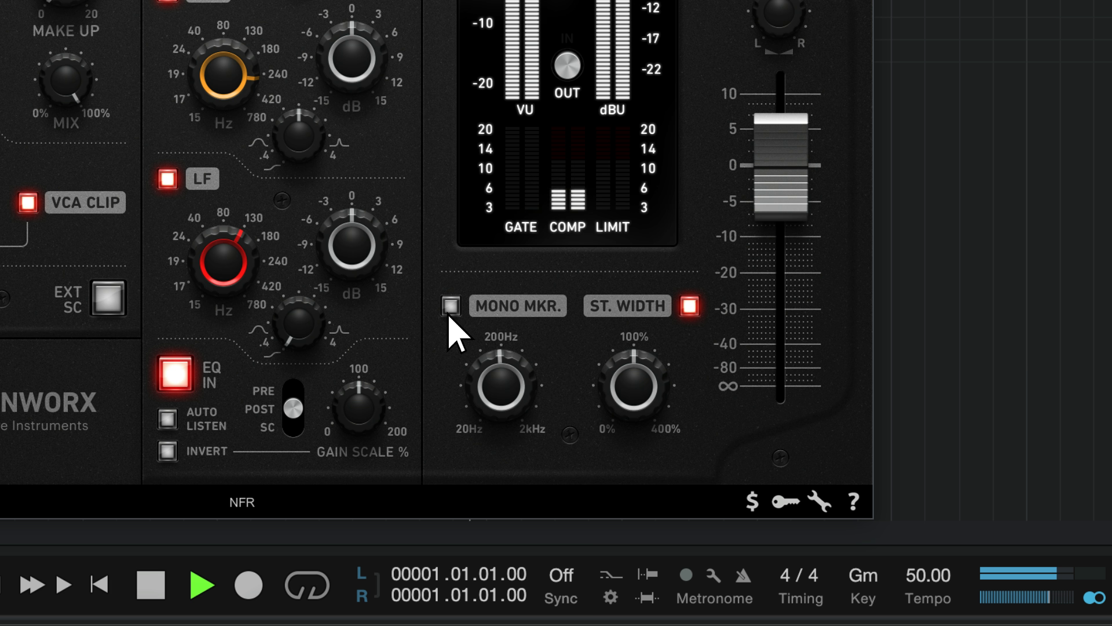
click(449, 313)
key(space)
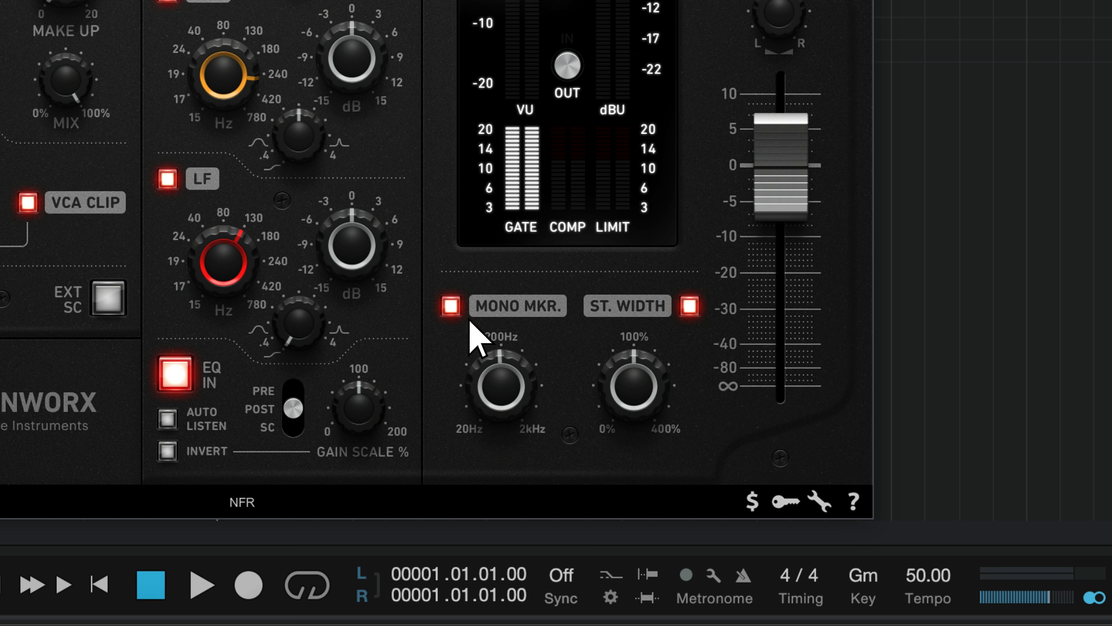
Step: Set ST. WIDTH to about 115% and compare the playing mix with stereo width on and off
mouse_move(636, 391)
drag(636, 389, 639, 383)
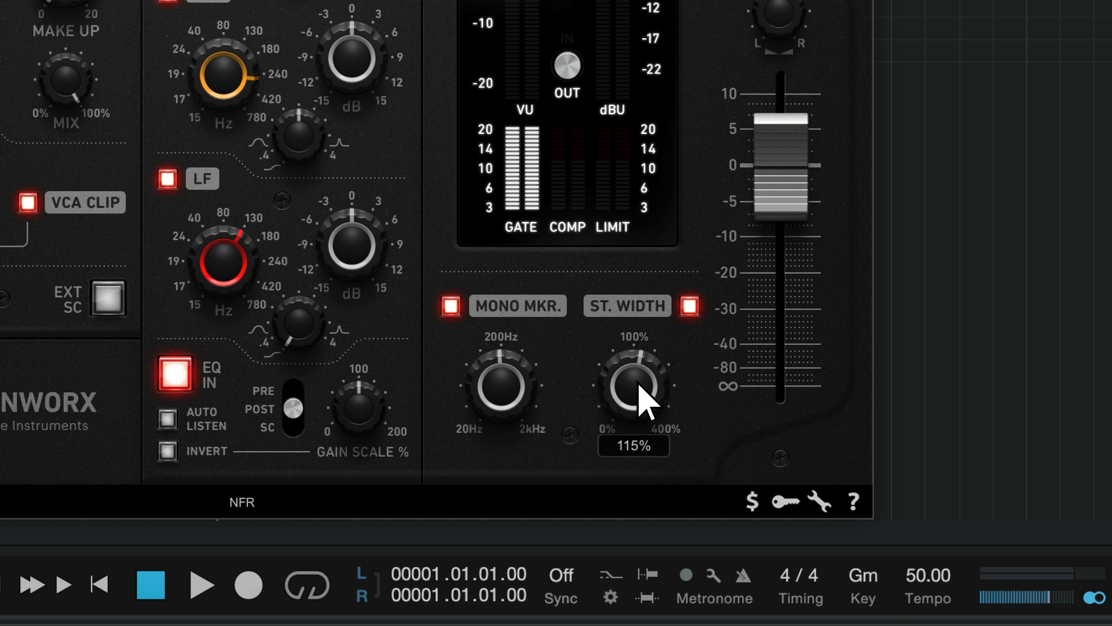
drag(639, 383, 640, 385)
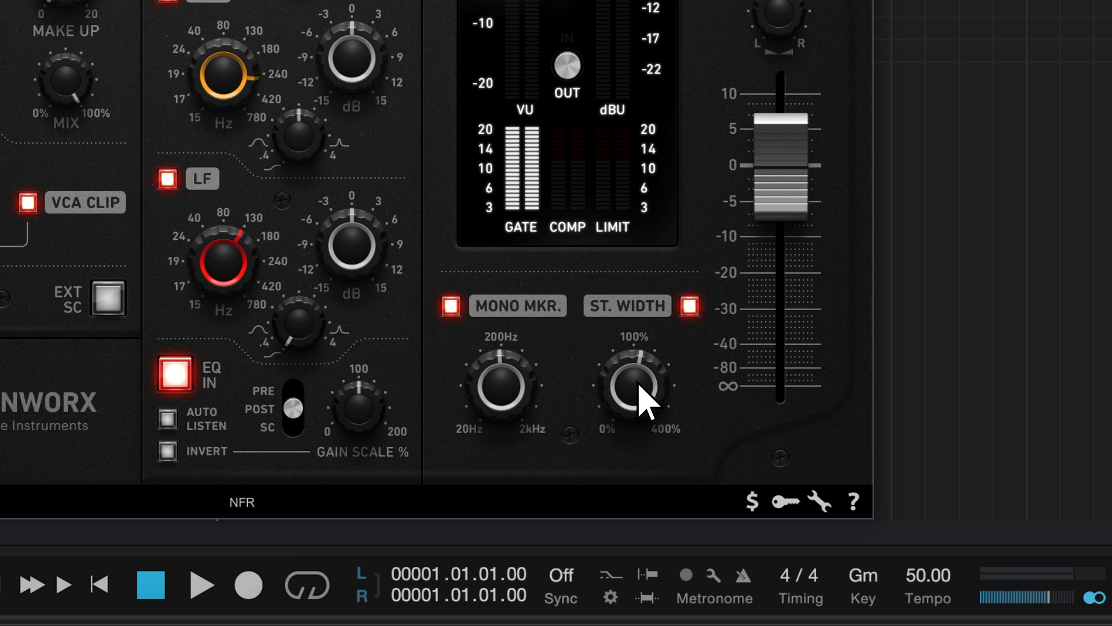
click(690, 306)
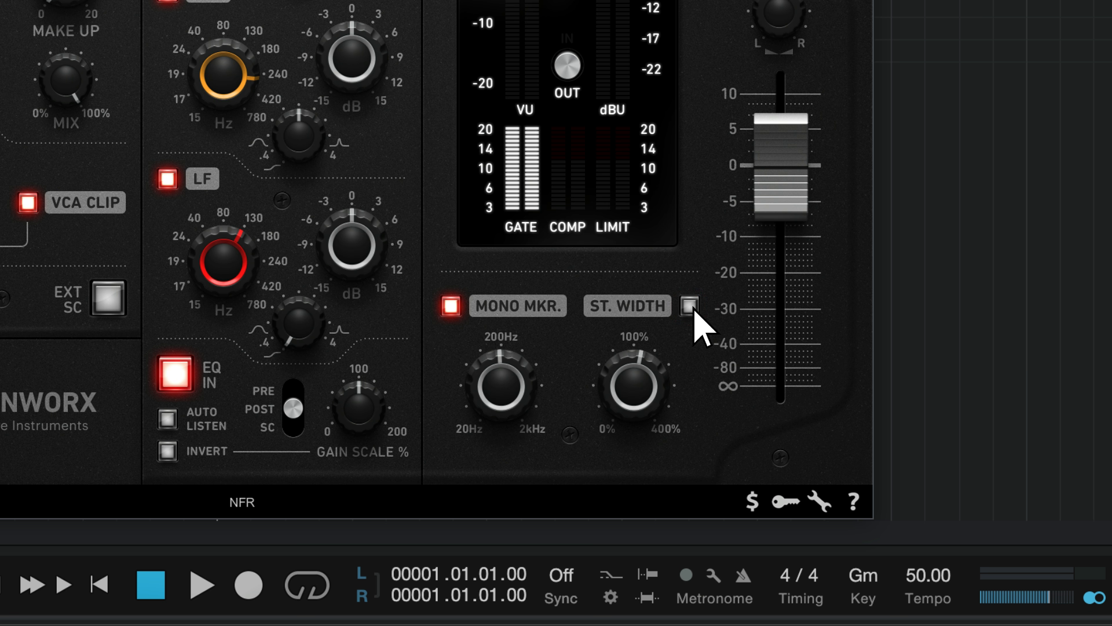
key(space)
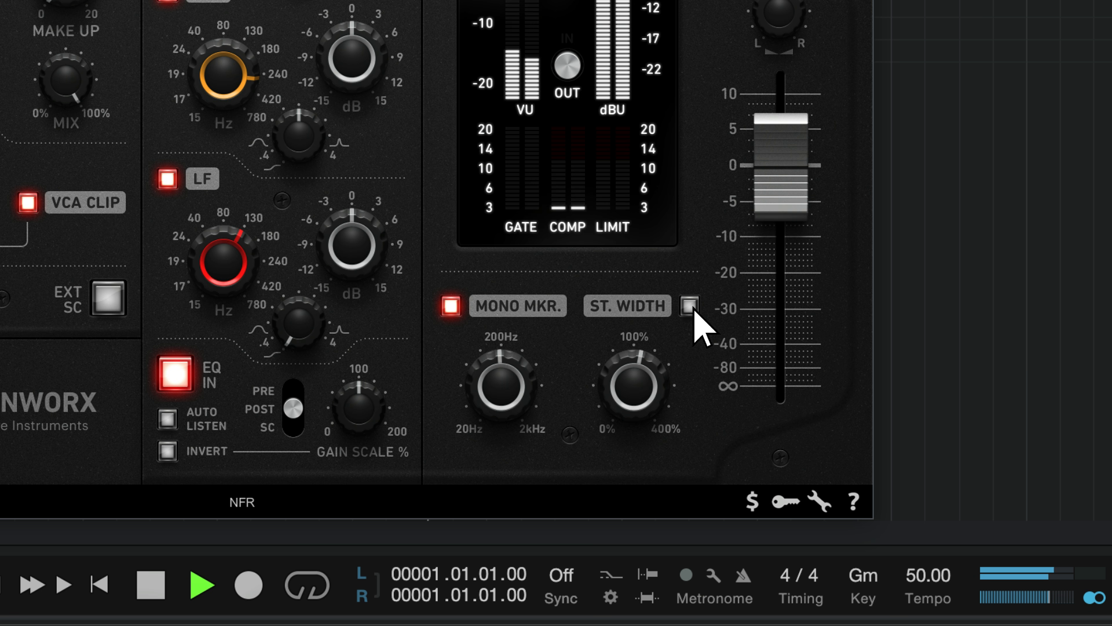
click(695, 309)
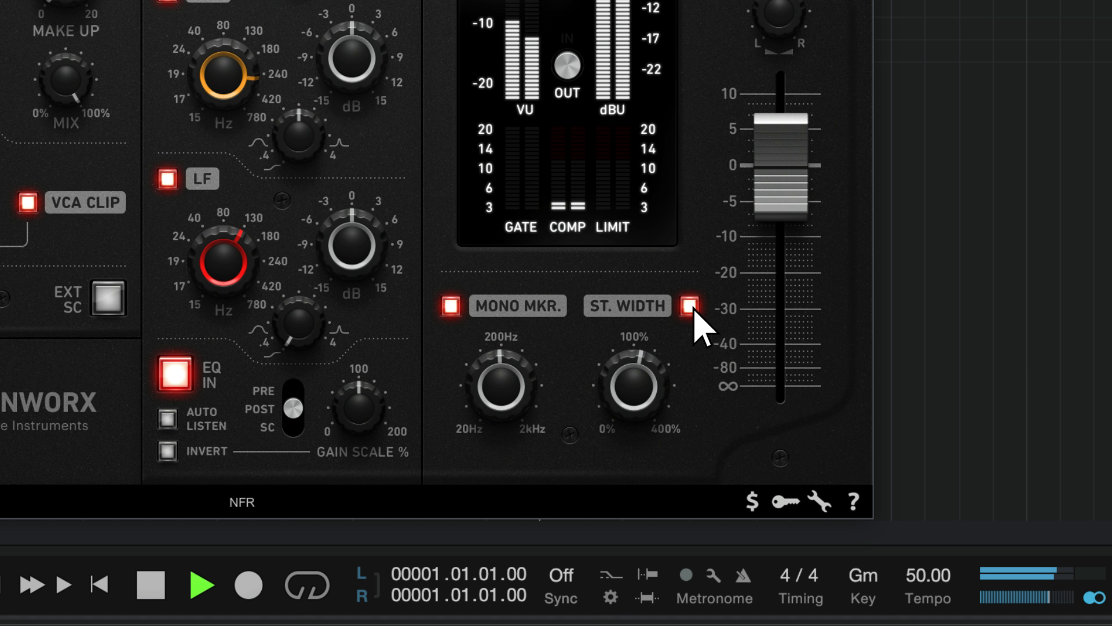
drag(645, 385, 669, 408)
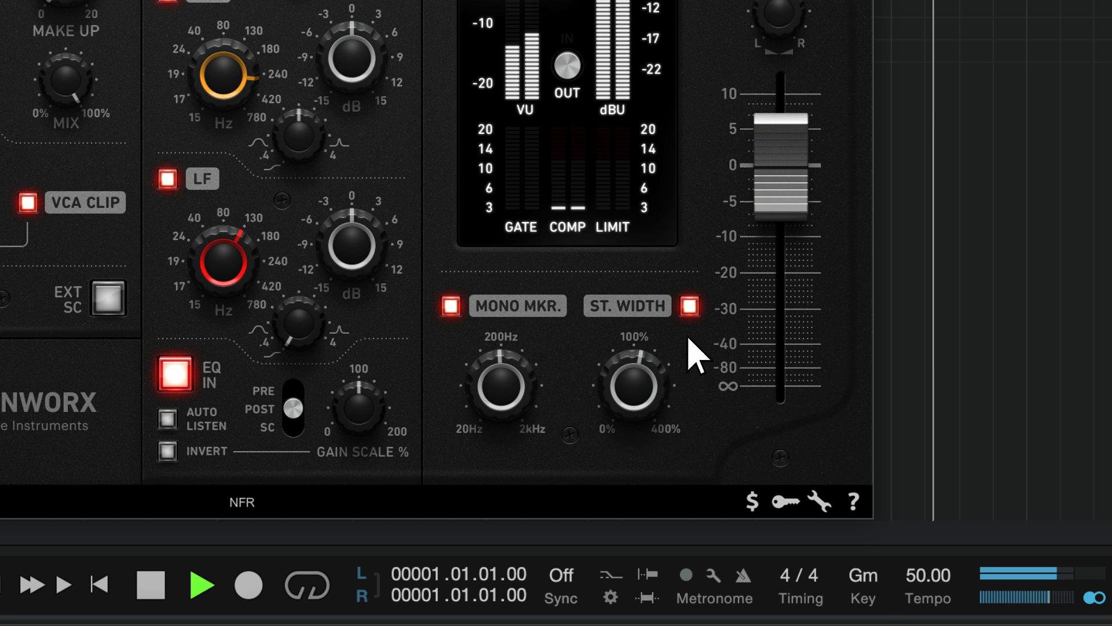
click(695, 307)
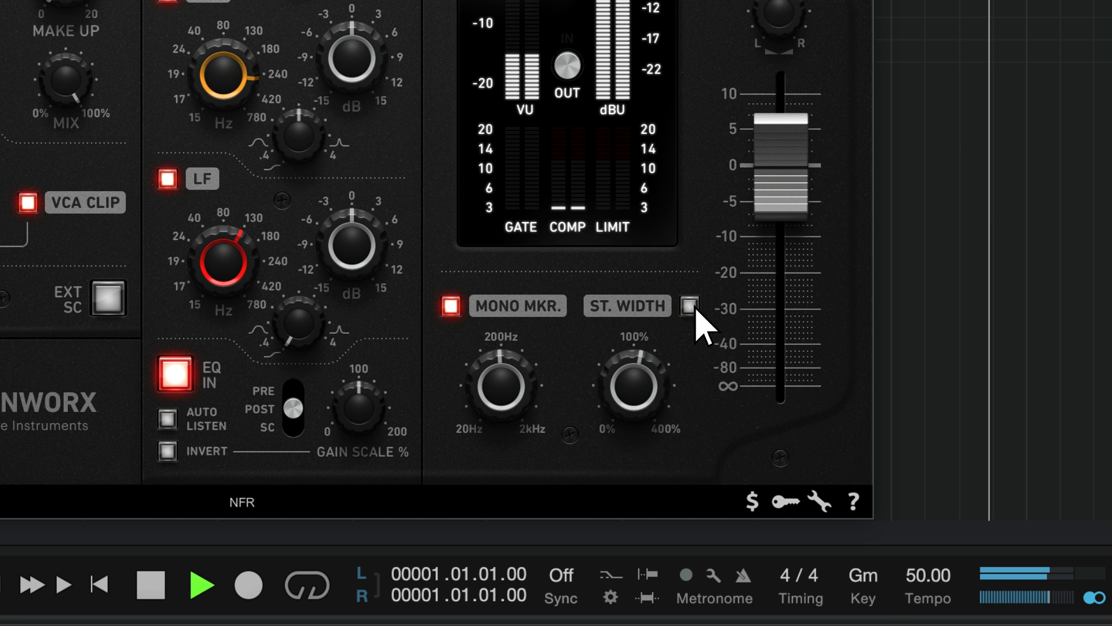
click(694, 307)
key(space)
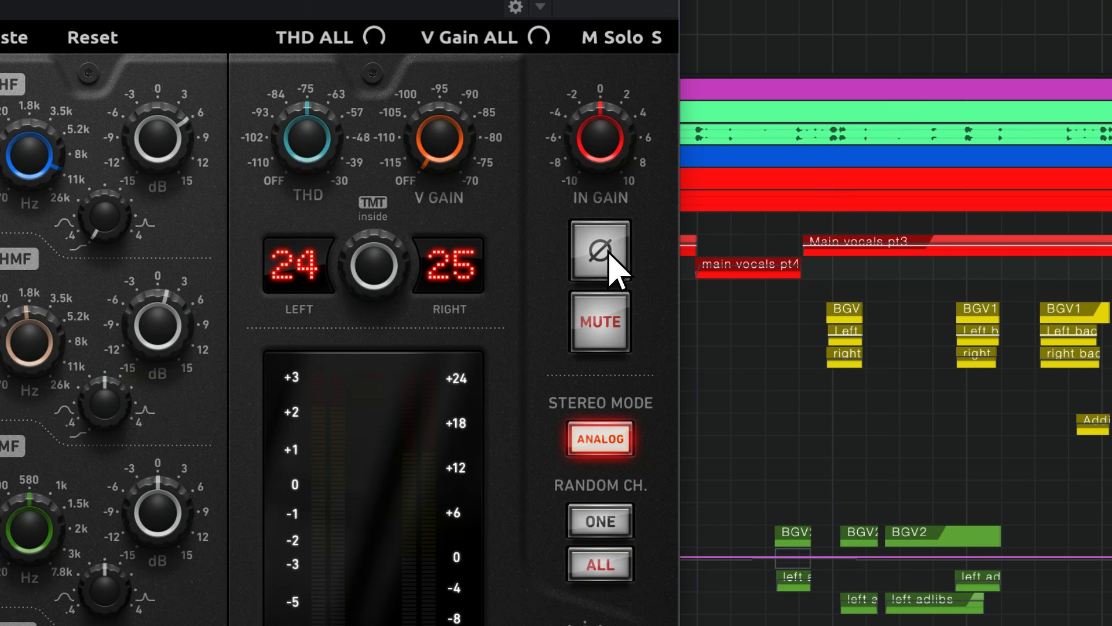
Step: Turn the strip's phase inversion on and off again and try its MUTE function
click(611, 272)
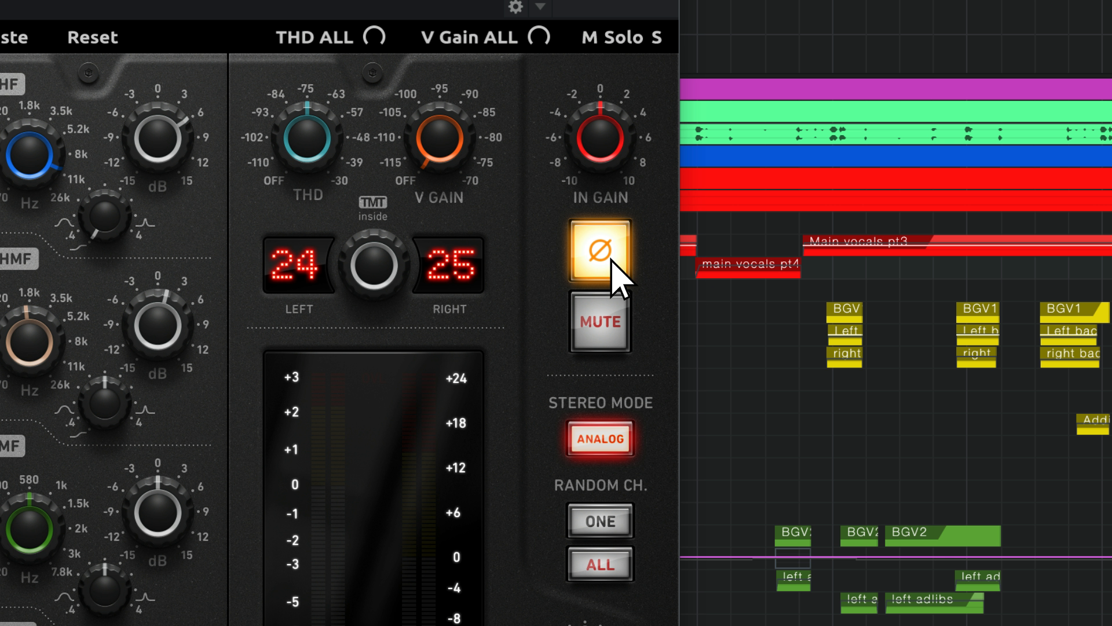
click(602, 250)
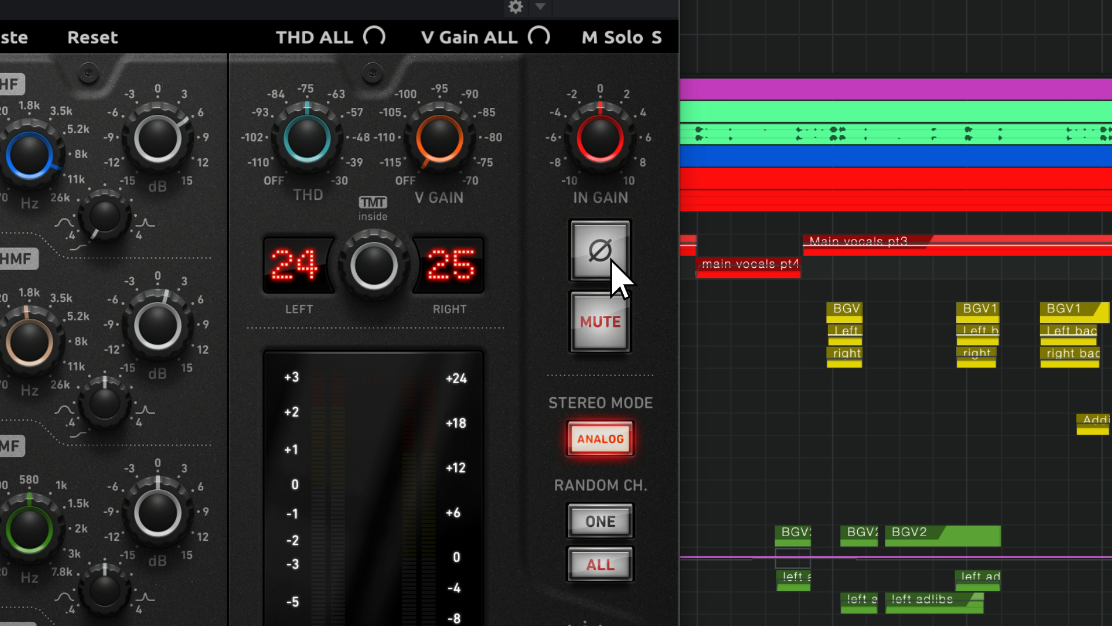
click(608, 337)
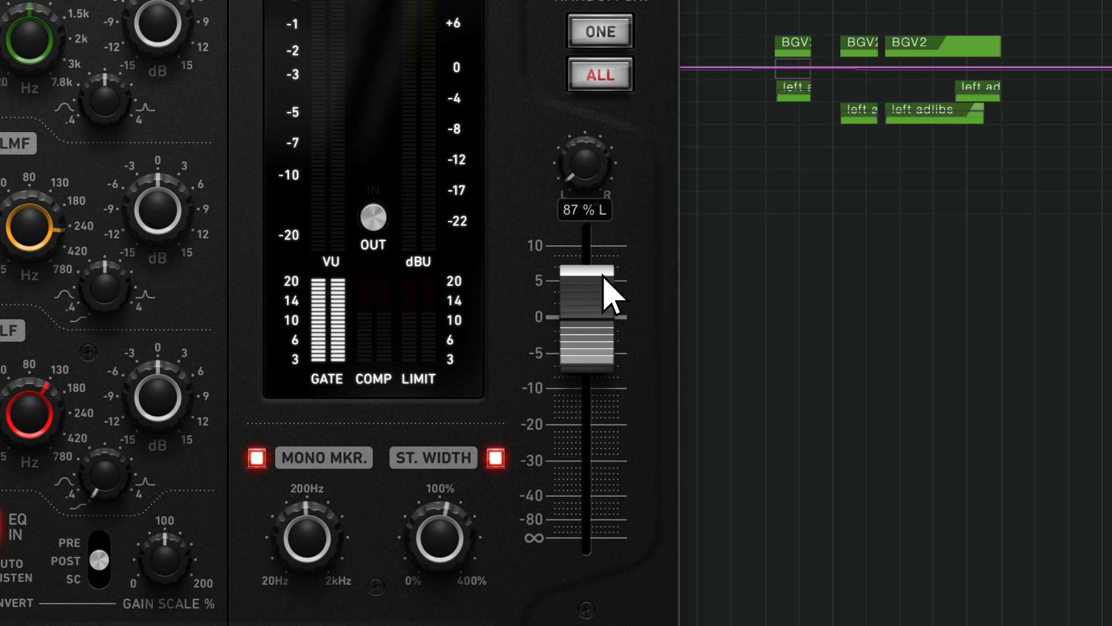
Step: Sweep the strip's pan and output fader and reset both to their defaults
drag(603, 275, 605, 16)
double_click(601, 175)
drag(603, 290, 594, 351)
double_click(593, 352)
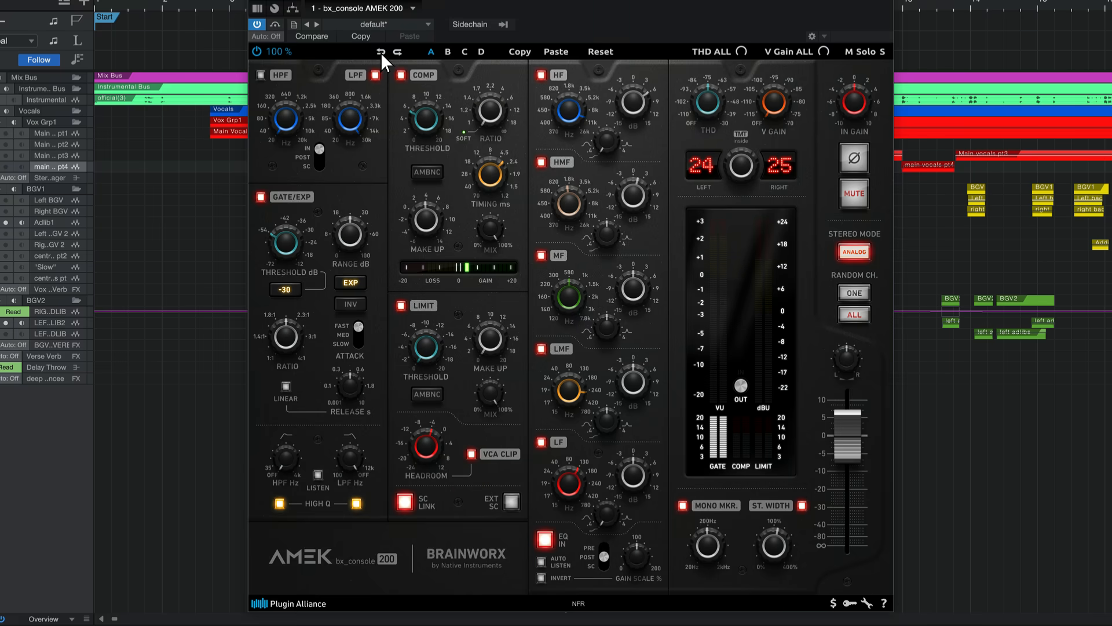
Step: Undo the last output fader change in the plugin and redo it
click(380, 51)
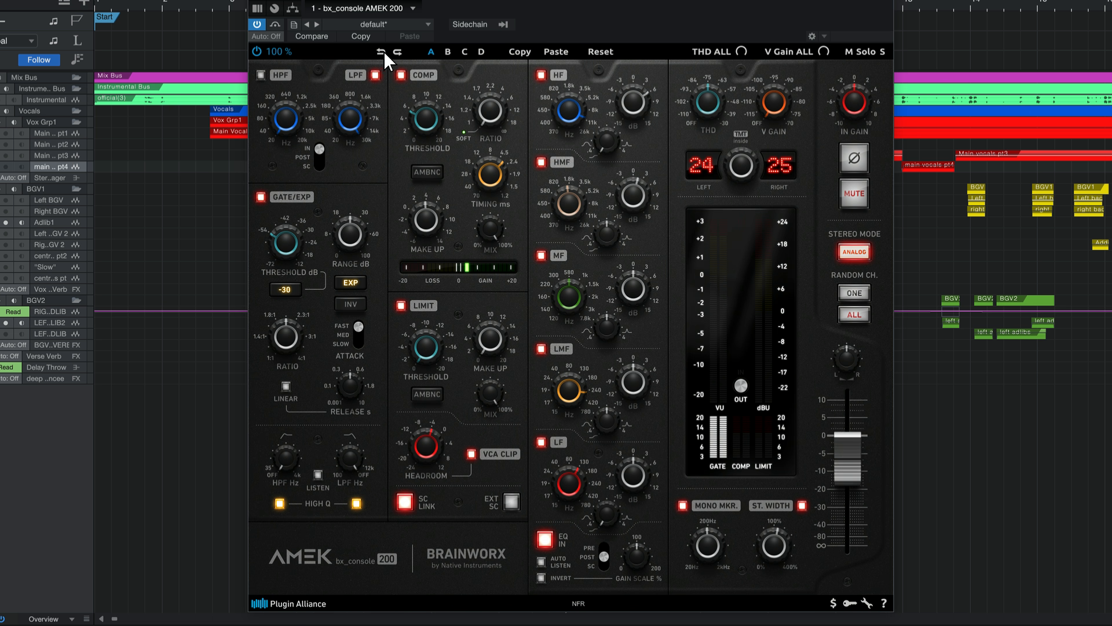
click(398, 52)
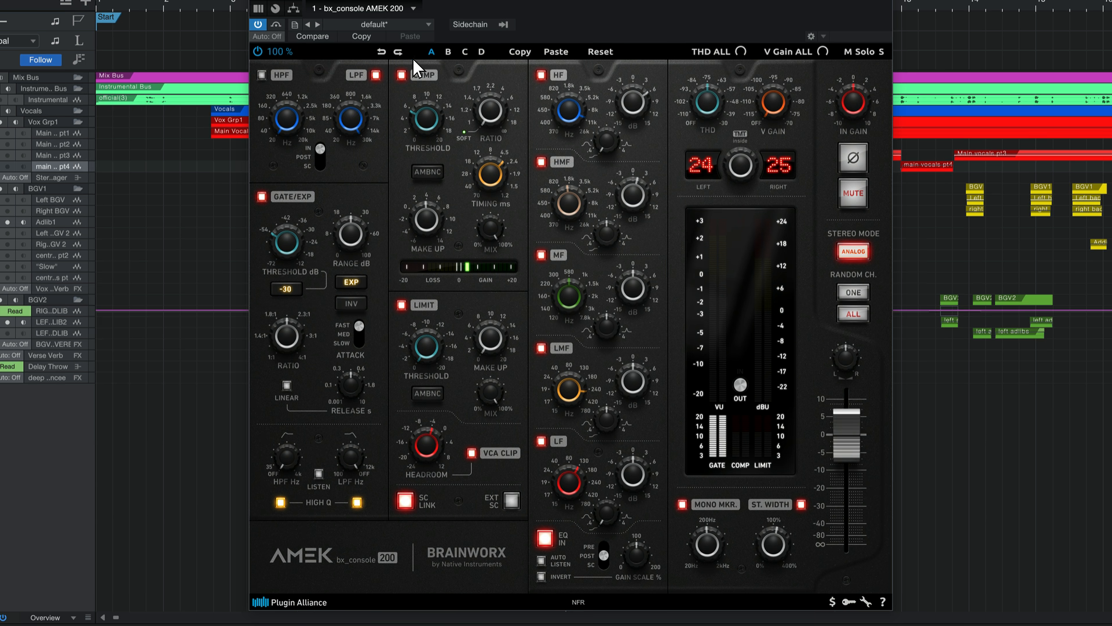
Step: Compare the plugin's settings slots A, B, C and D, finishing on slot B
click(448, 53)
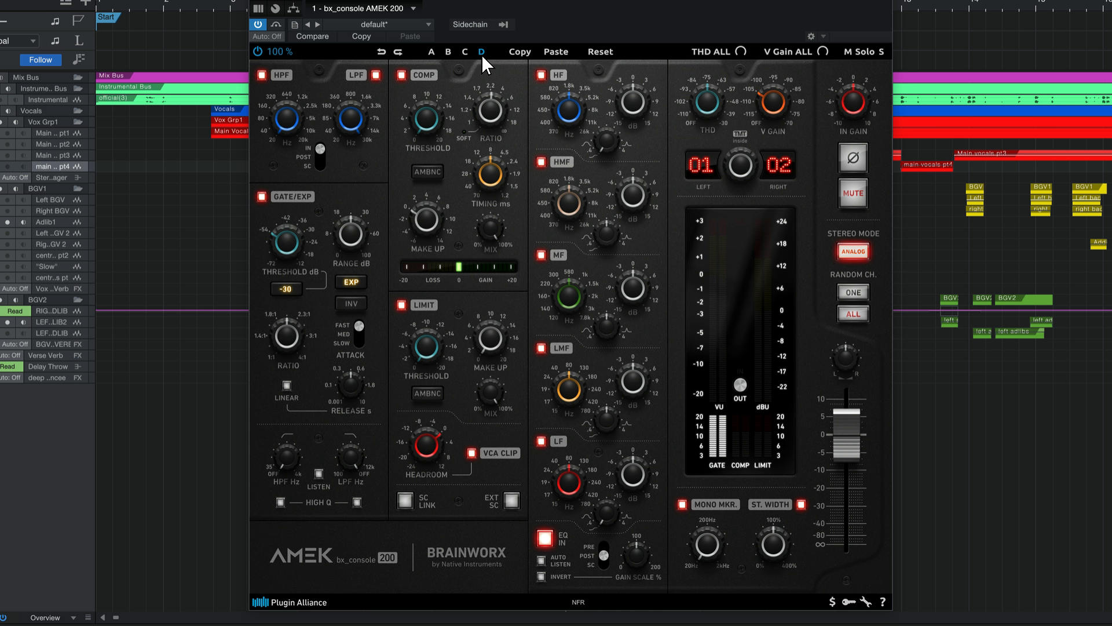
click(431, 53)
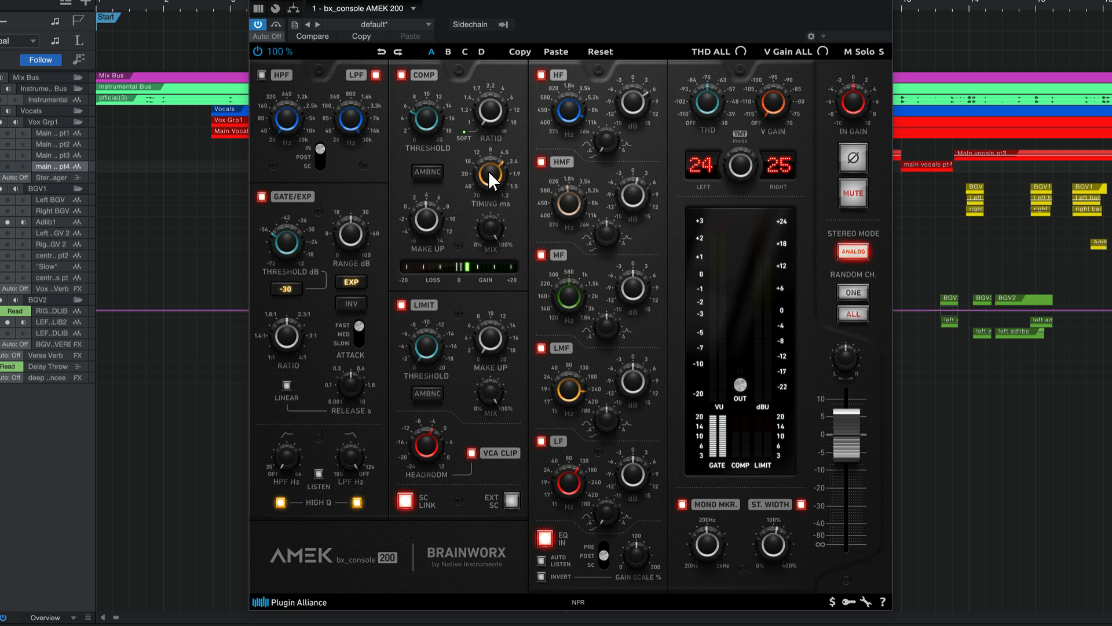
click(448, 52)
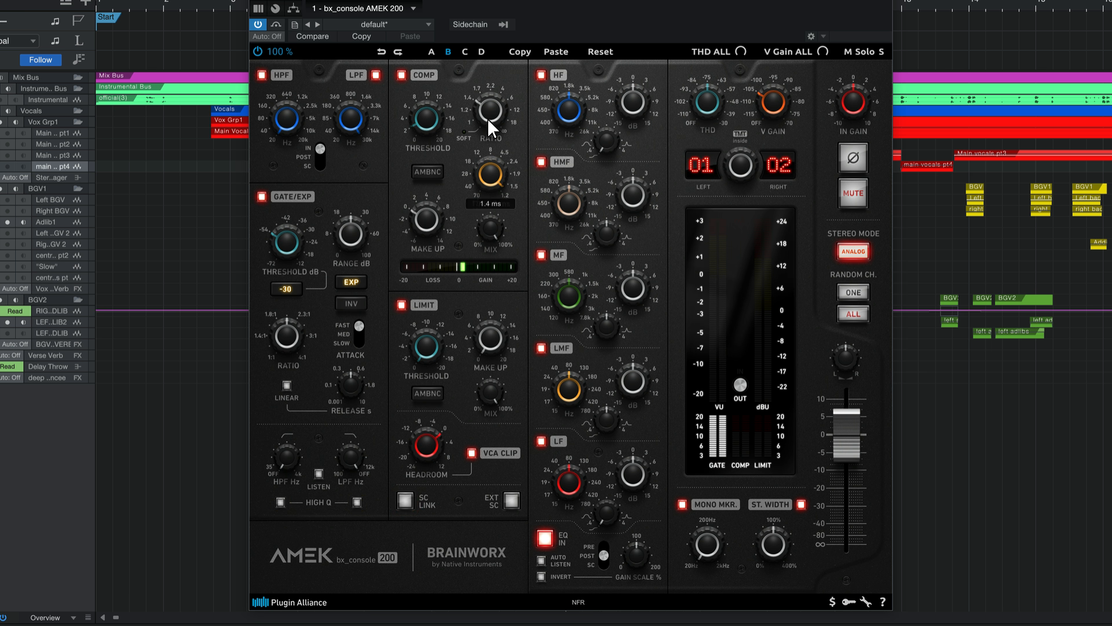
click(434, 55)
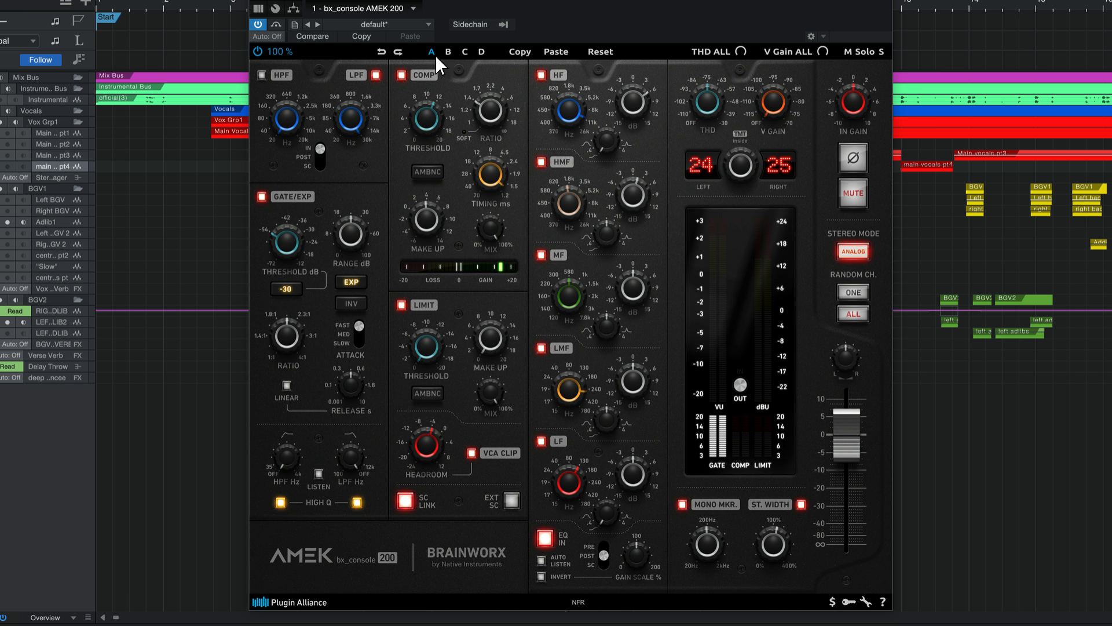
click(446, 55)
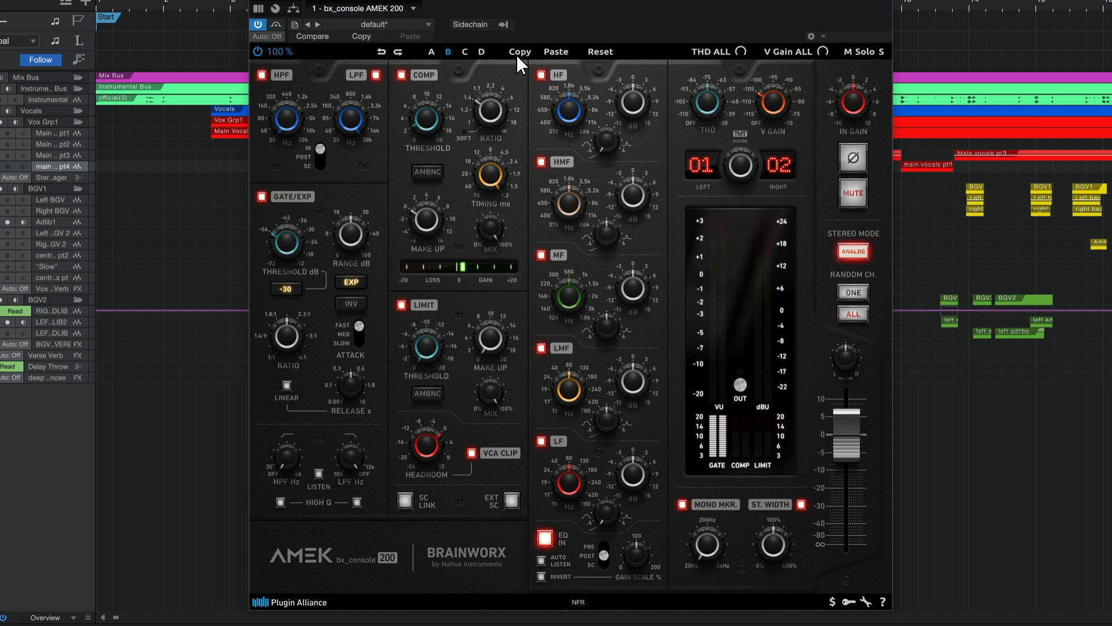
Step: Switch to settings slot C and paste the copied settings into it
click(465, 53)
click(556, 54)
Step: Access the V Gain ALL master control and accept its all-instances warning with "Don't show me this warning again" enabled
click(823, 53)
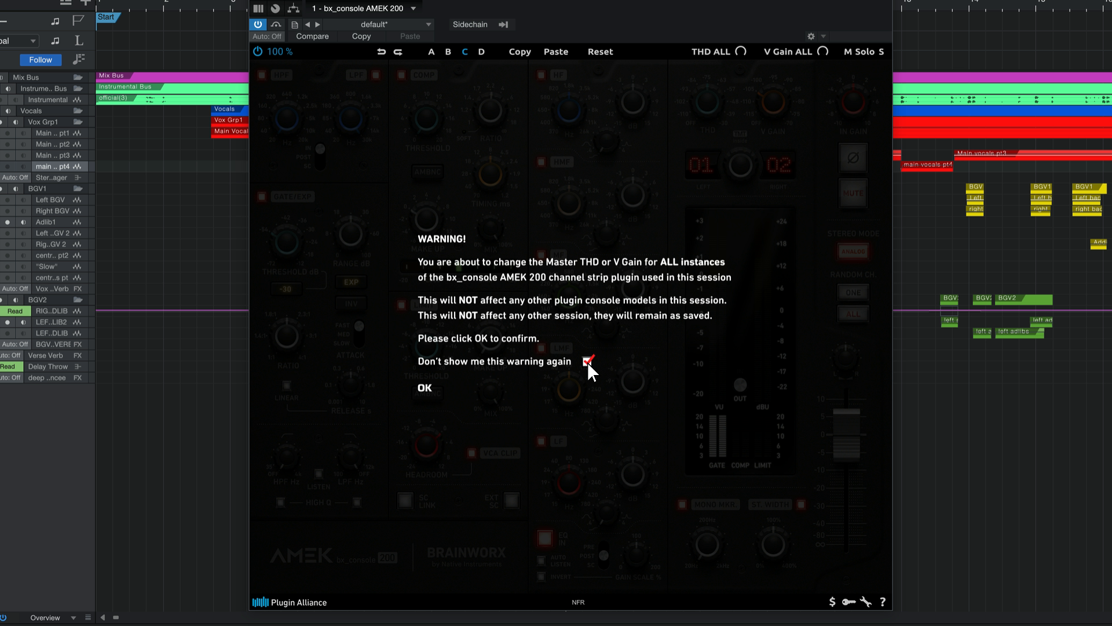
click(424, 388)
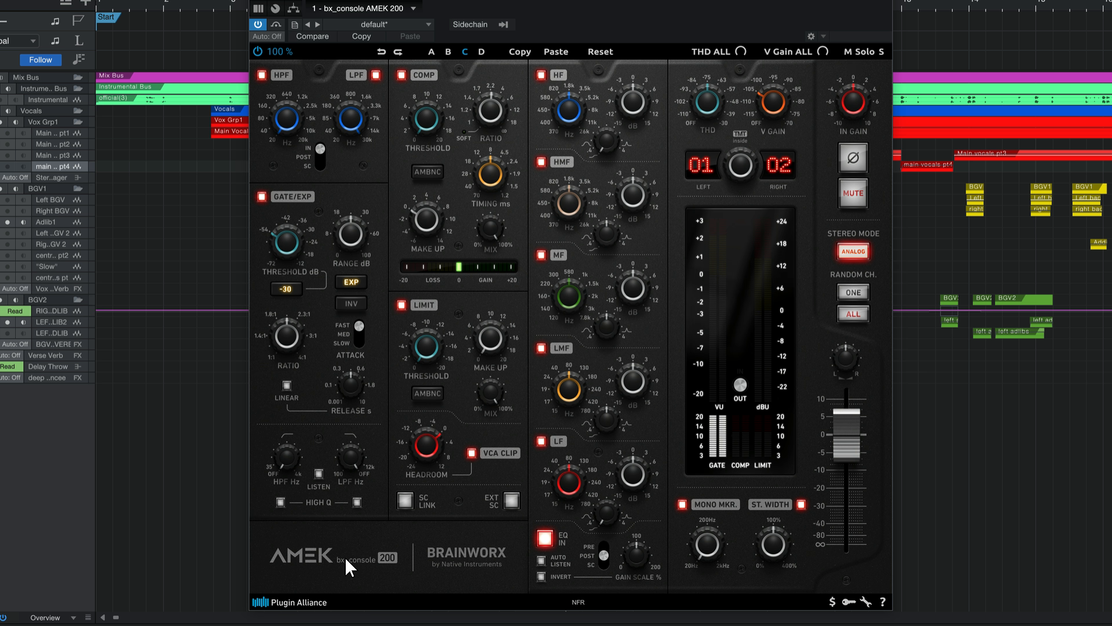
Step: Open the plugin's information window with the version, credits and PPM and VU meter adjustments
click(460, 551)
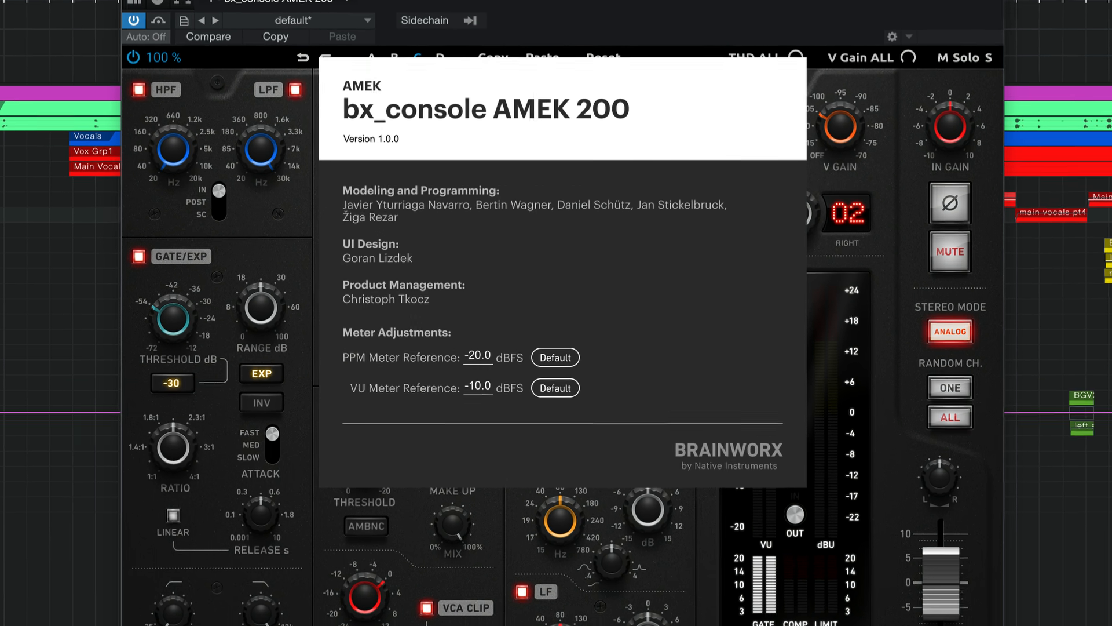